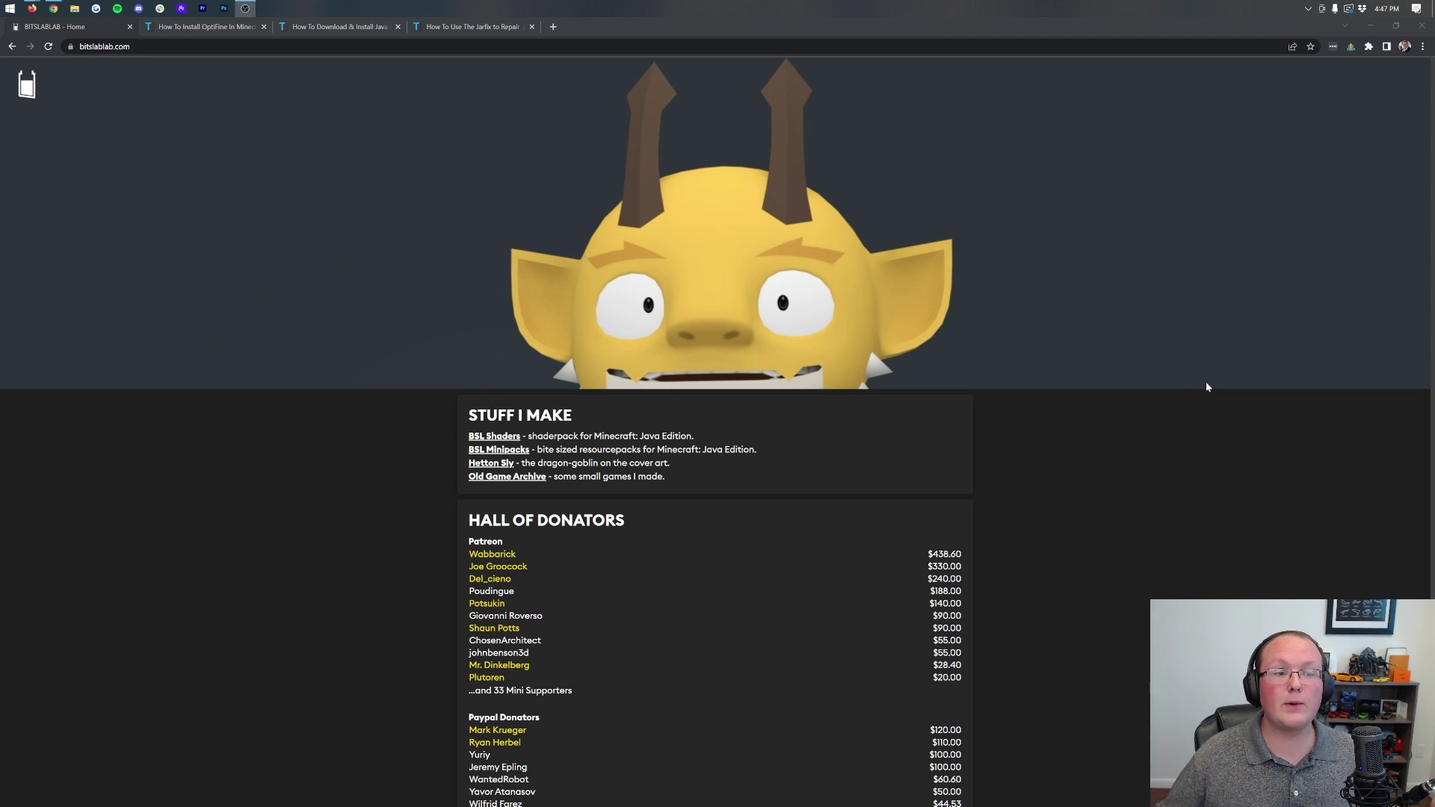
Step: Look over the OptiFine install, Java install and Jarfix repair articles
left_click(224, 27)
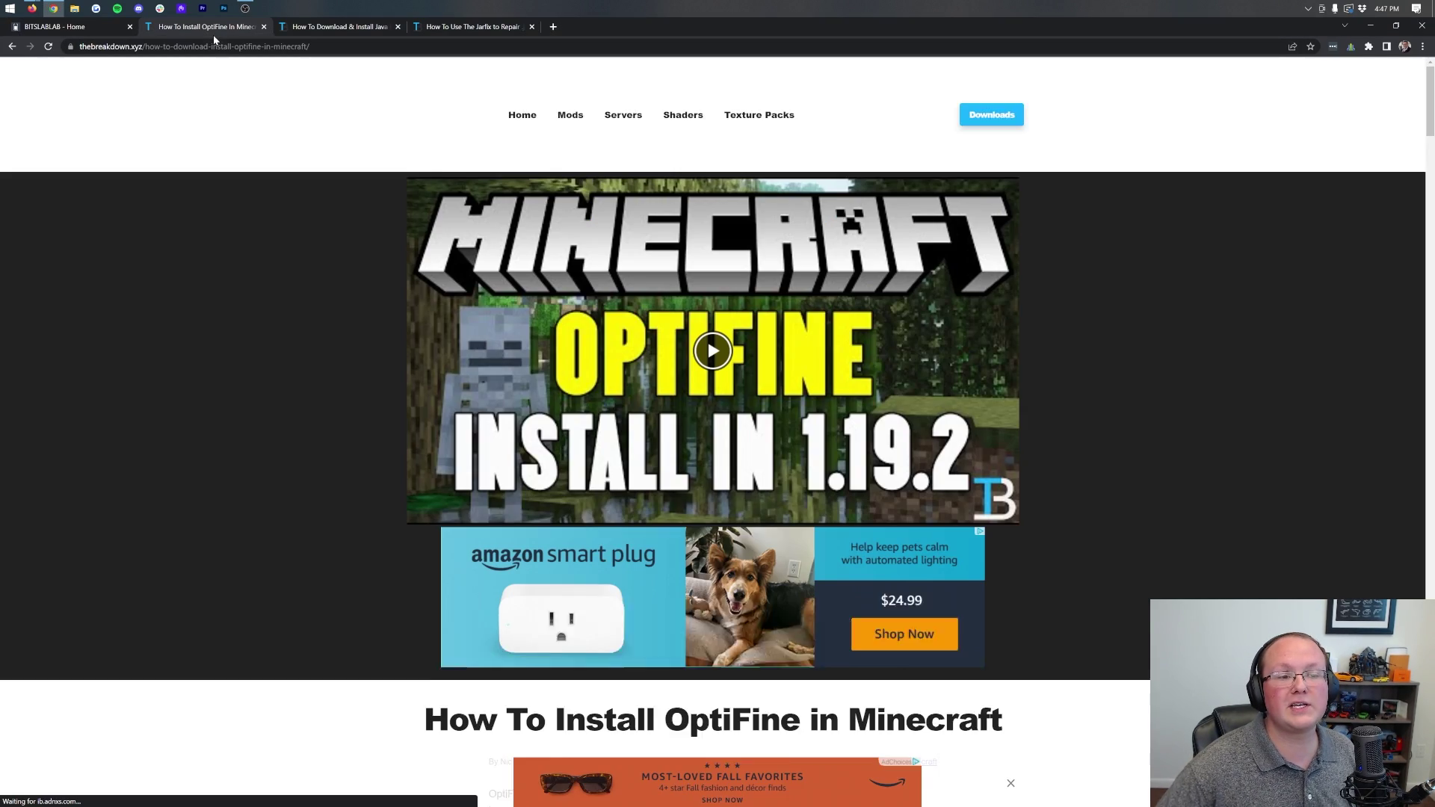
scroll(588, 179, "down", 6)
scroll(634, 547, "up", 6)
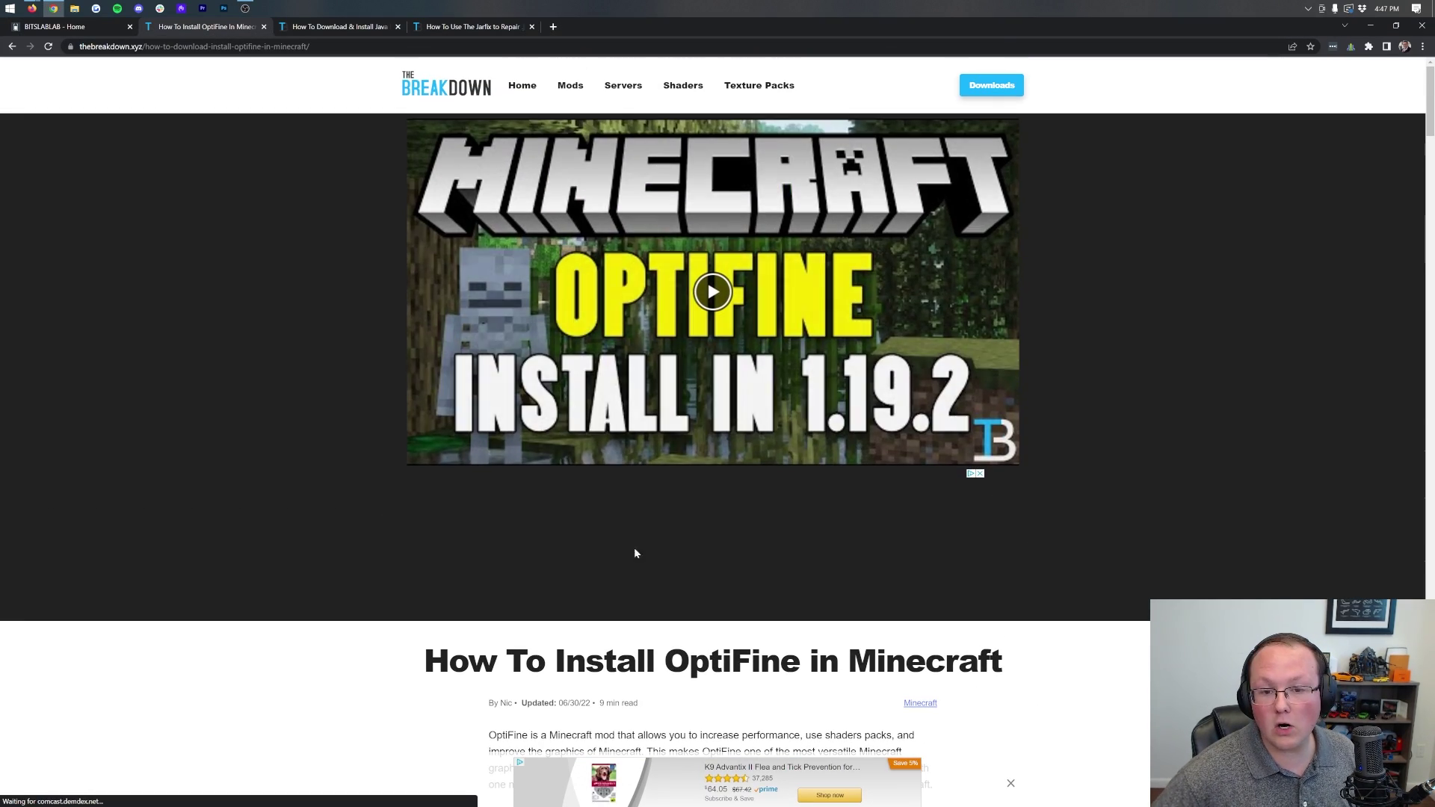
left_click(340, 27)
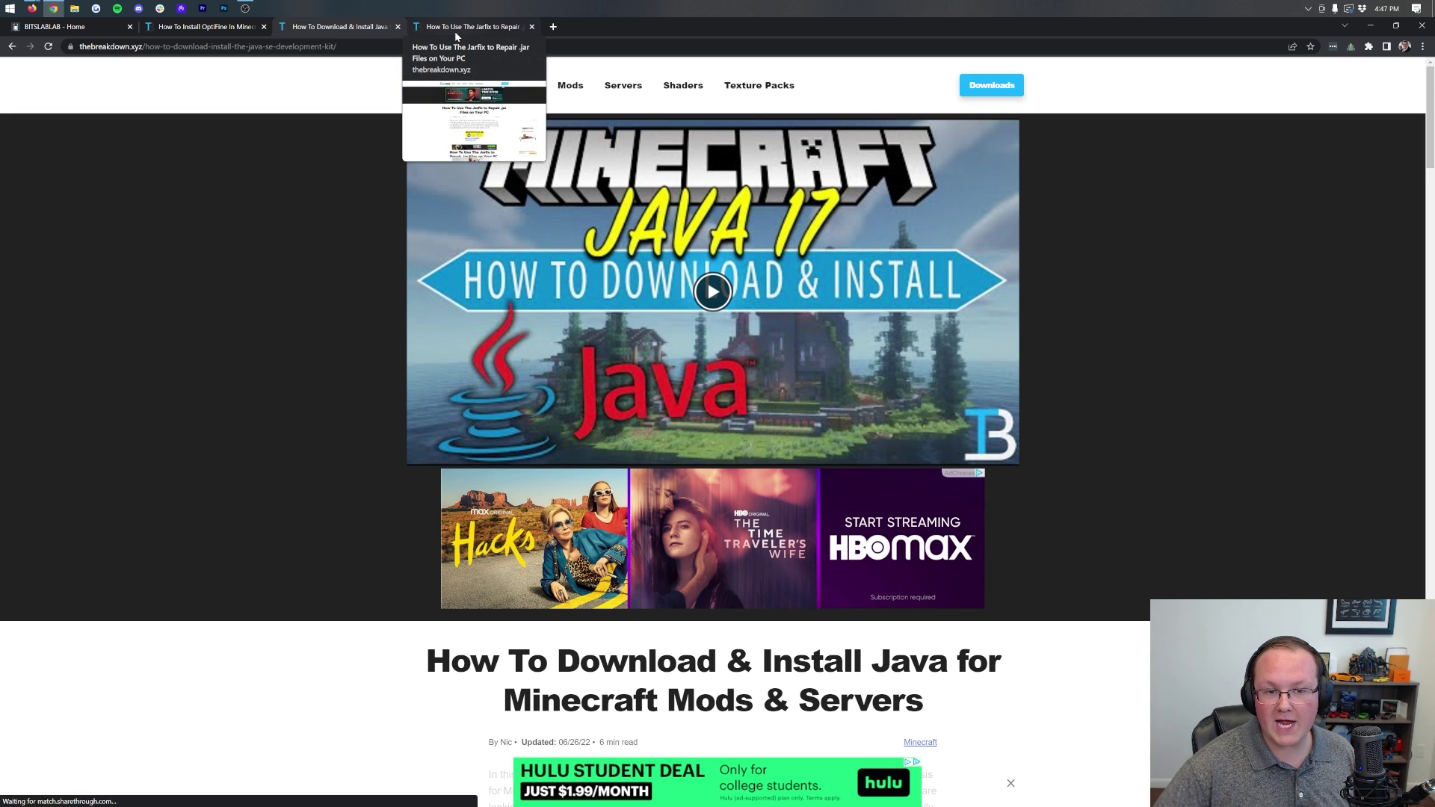
left_click(454, 30)
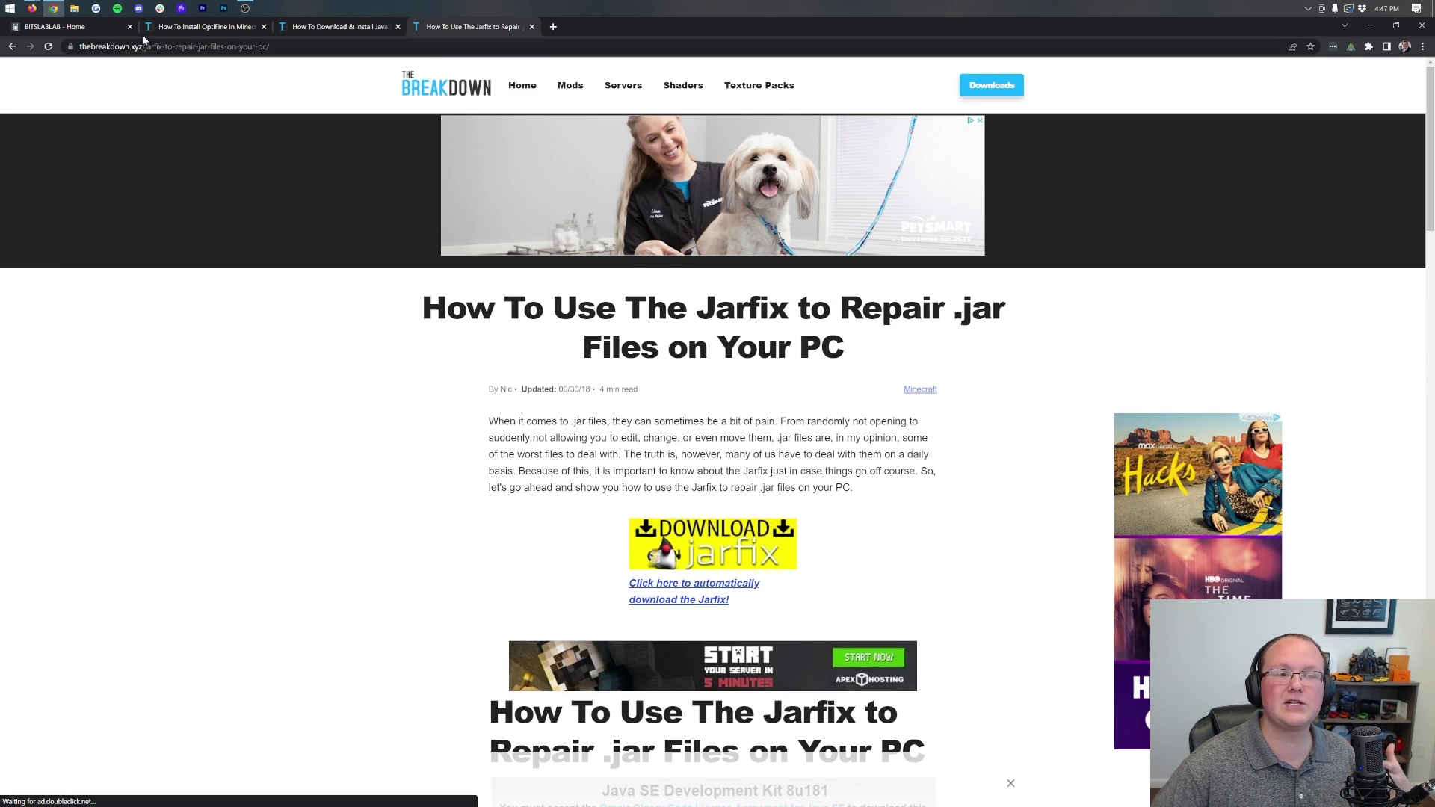
left_click(340, 27)
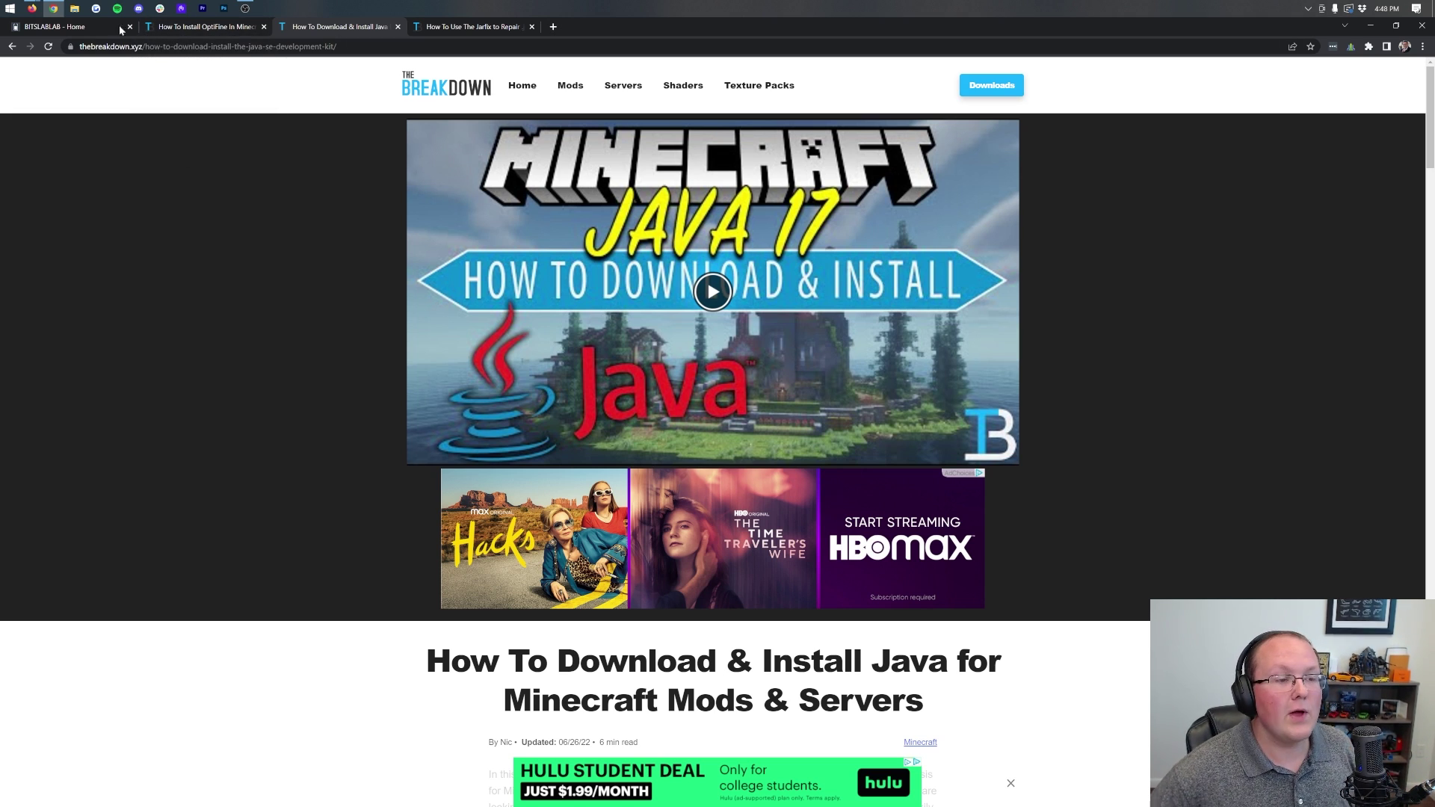
Step: Go from the BITSLABLAB home page to the BSL Shaders download section
left_click(89, 28)
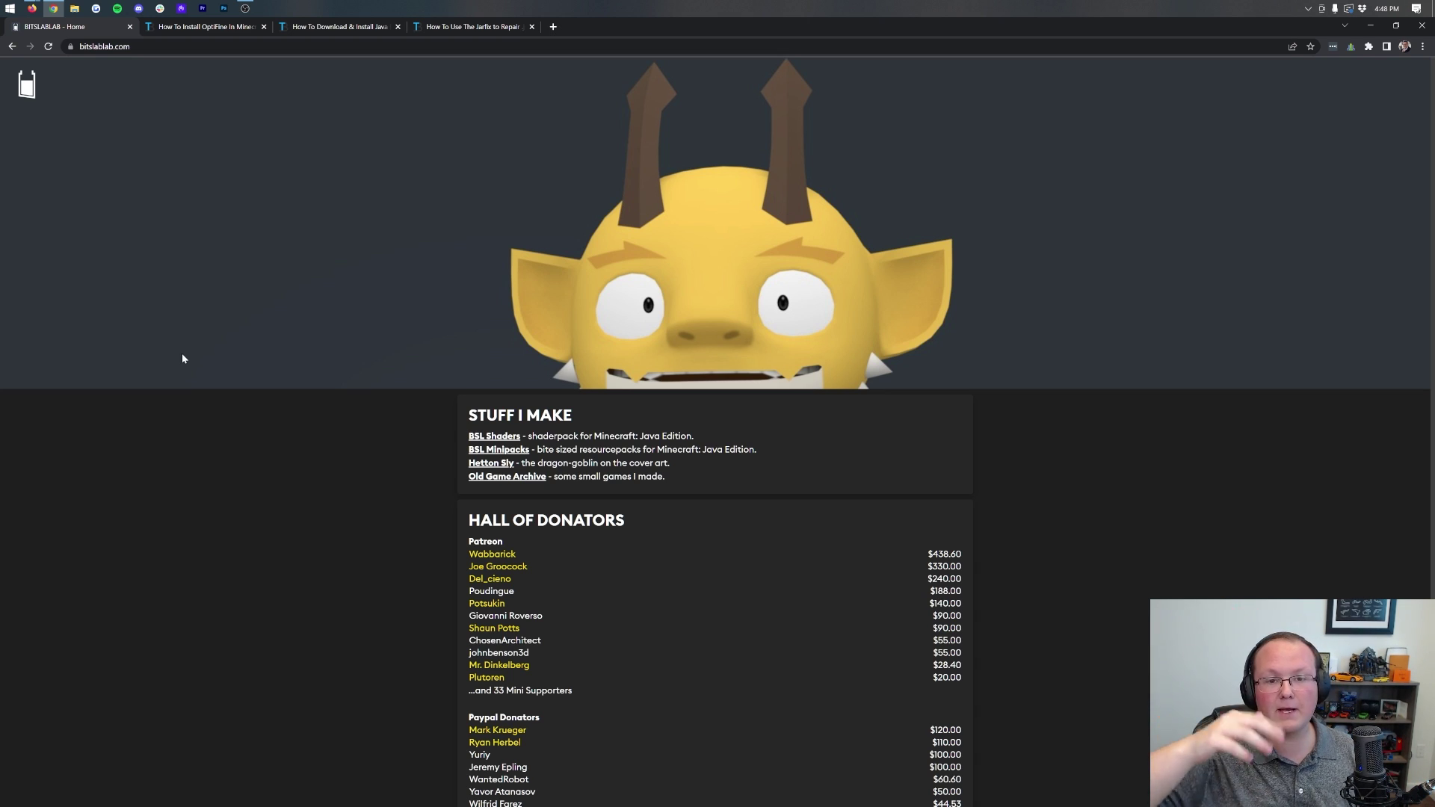
scroll(312, 365, "down", 1)
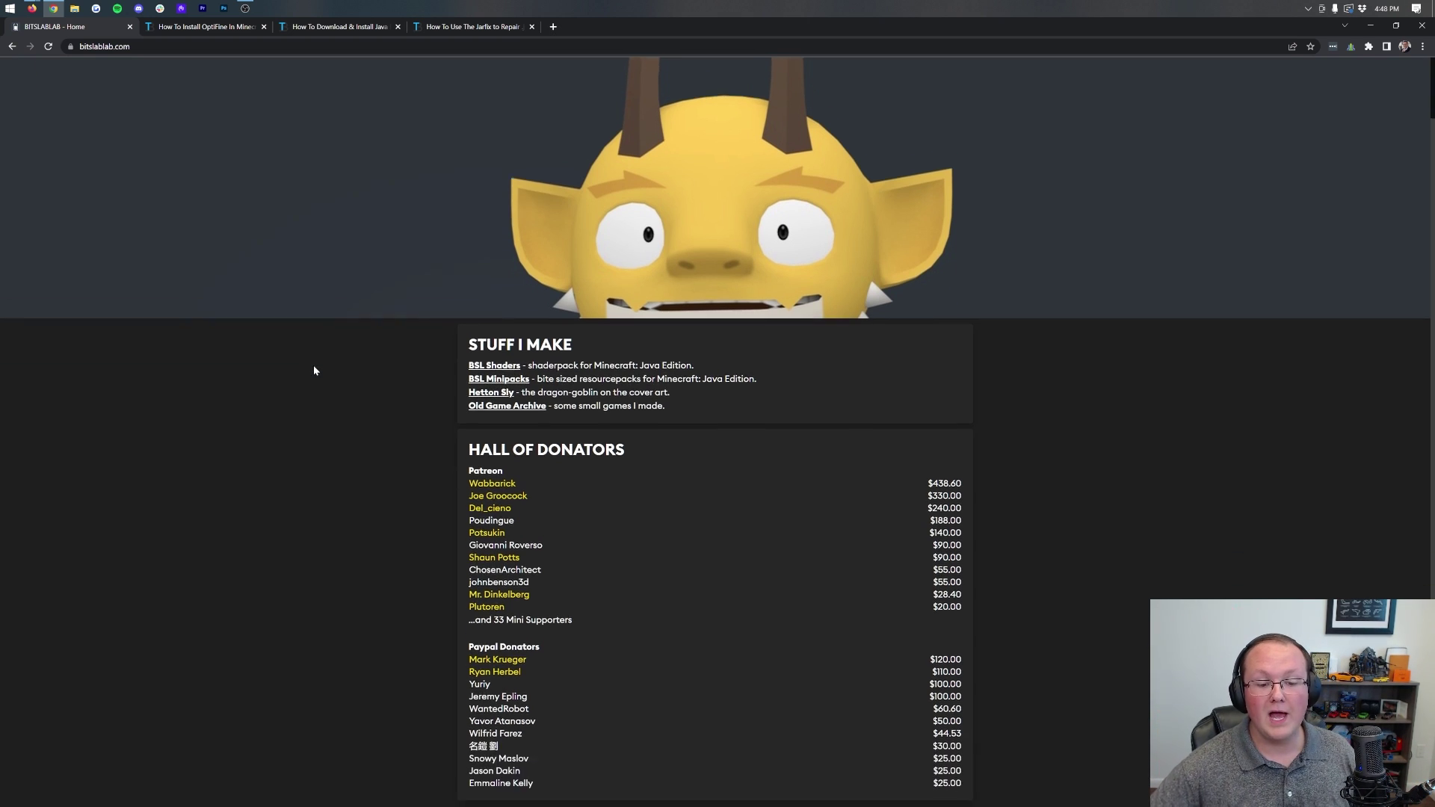
scroll(313, 364, "up", 1)
left_click(504, 437)
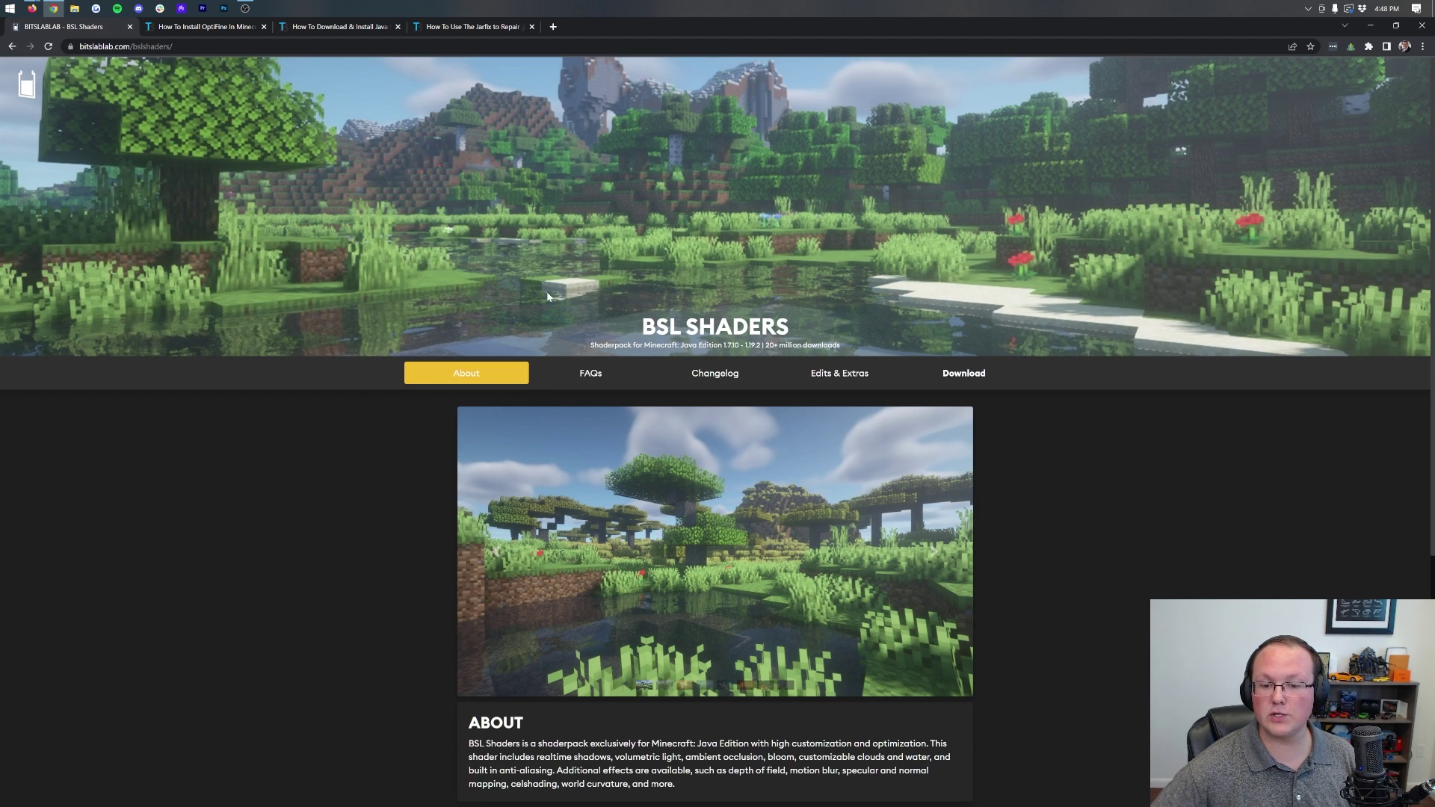
scroll(994, 232, "down", 2)
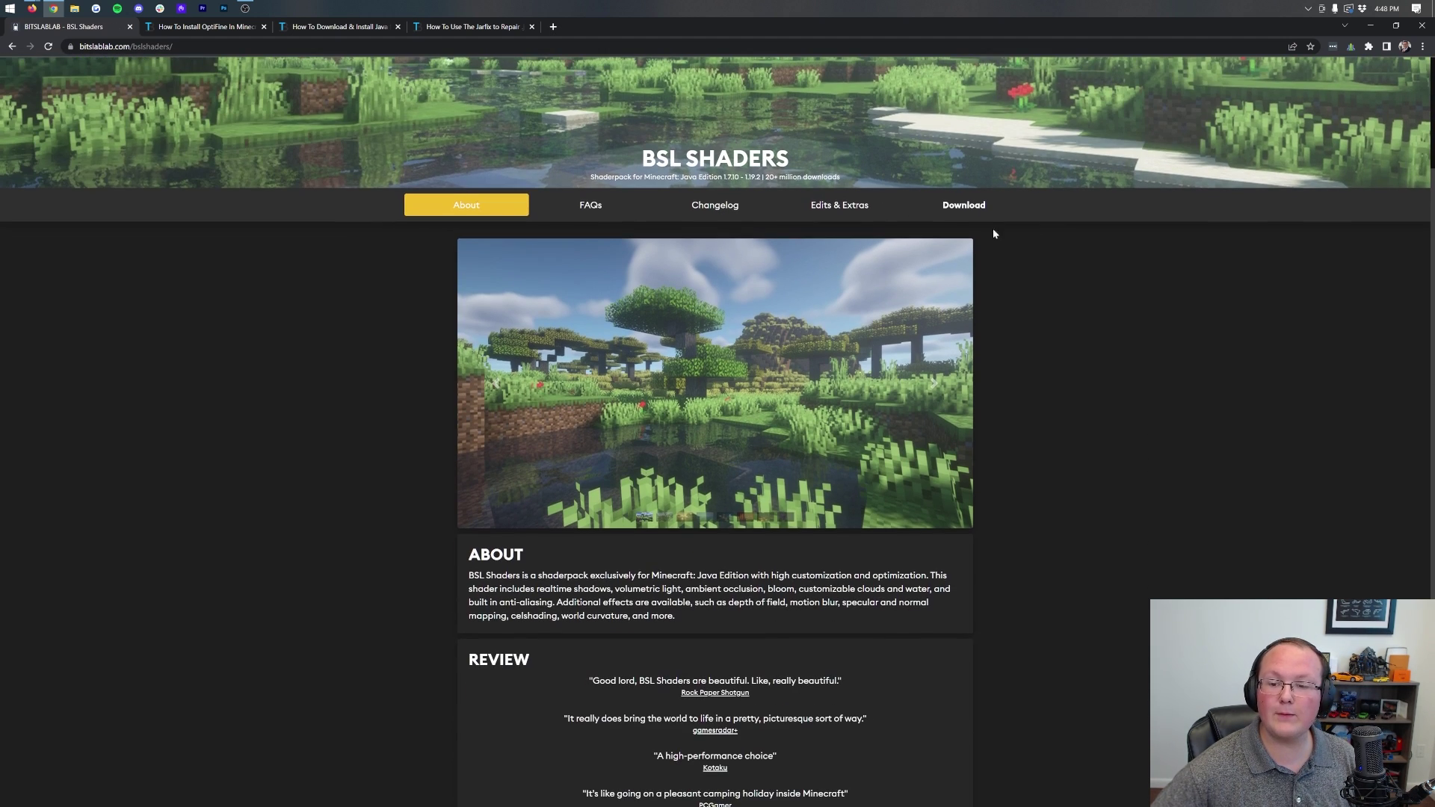
left_click(944, 217)
scroll(809, 150, "down", 2)
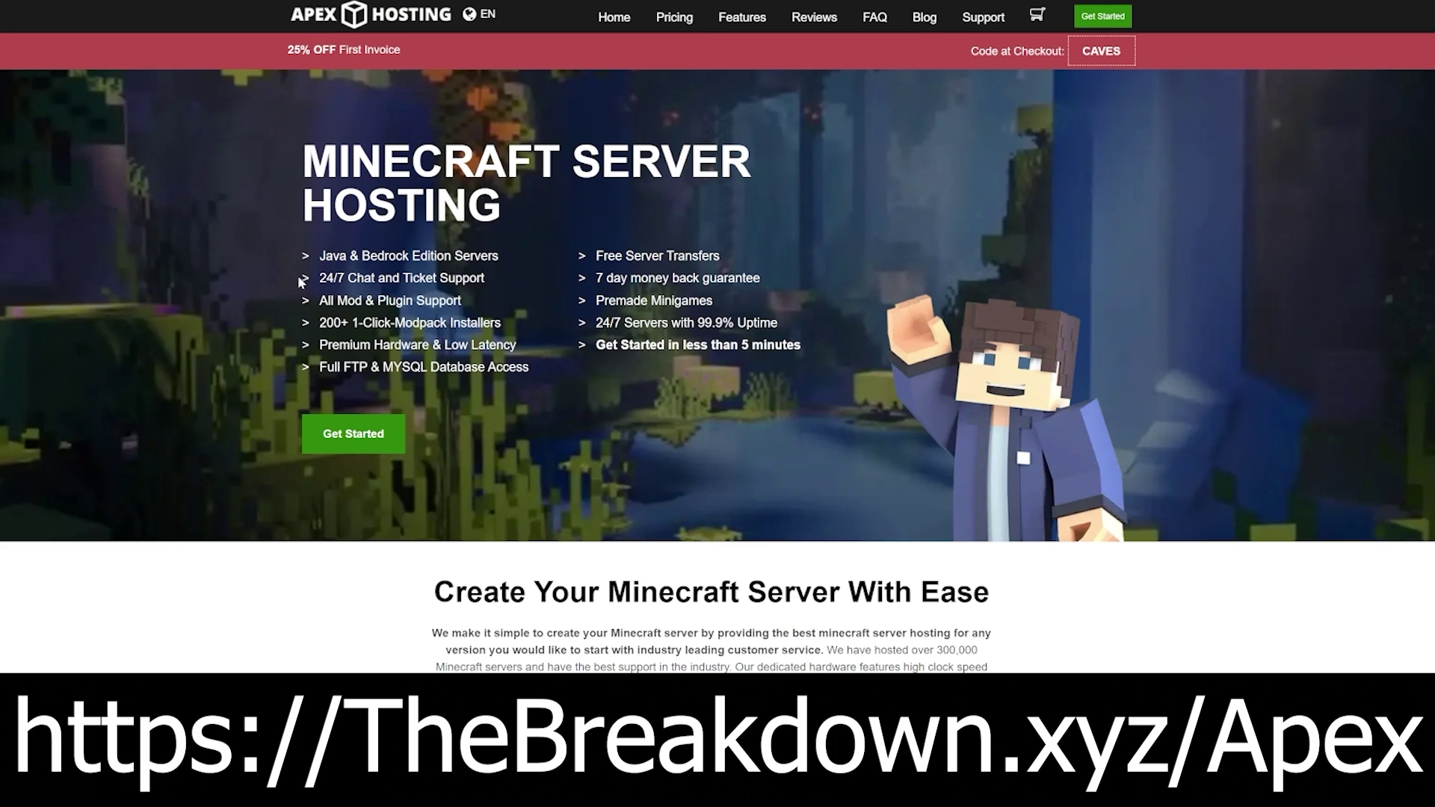
Step: Highlight the hosting promo's chat and ticket support feature while BSL_v8.1.03.zip downloads
left_click_drag(318, 287, 515, 345)
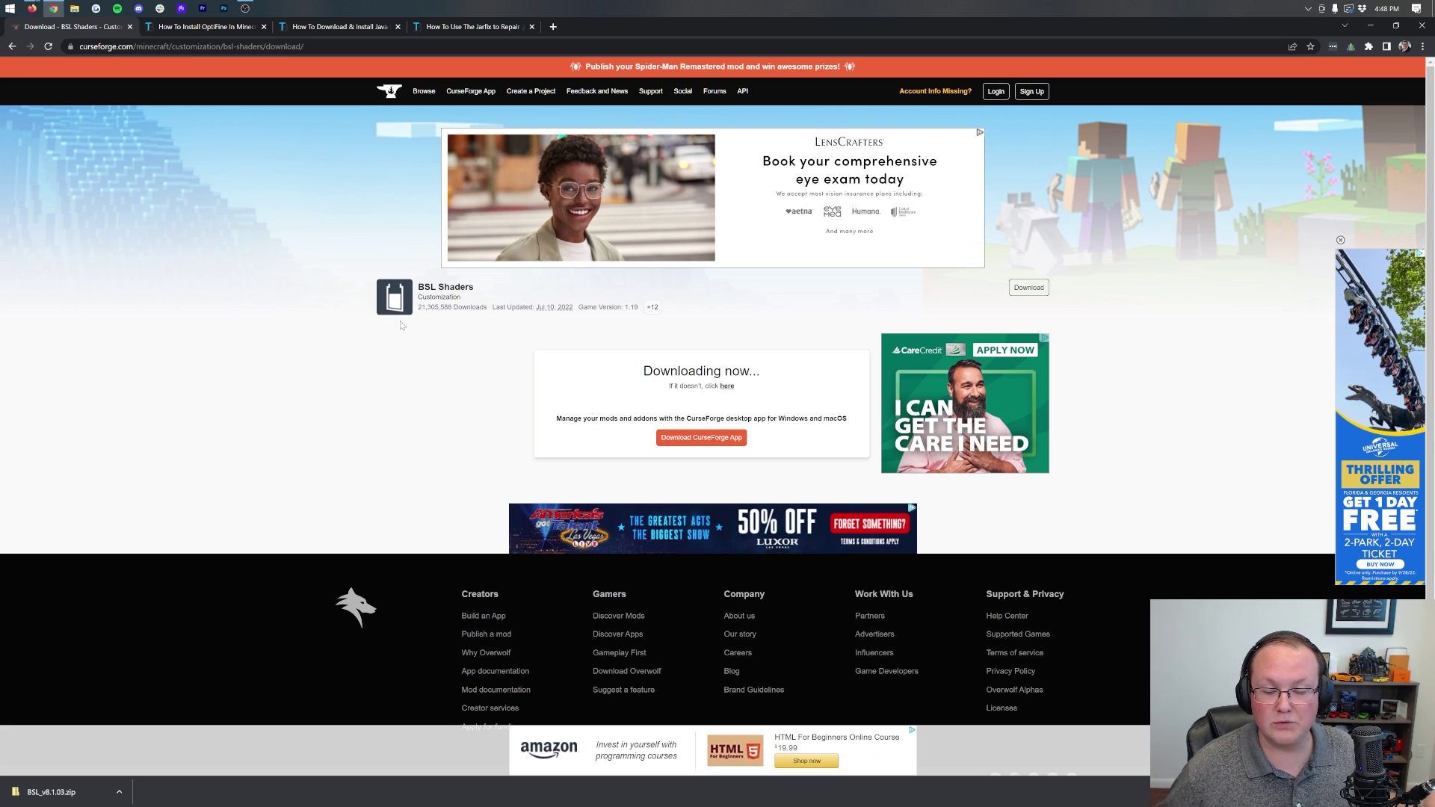
Step: Highlight the BSL Shaders download count, then switch to the OptiFine install article
left_click_drag(444, 307, 418, 308)
left_click(458, 353)
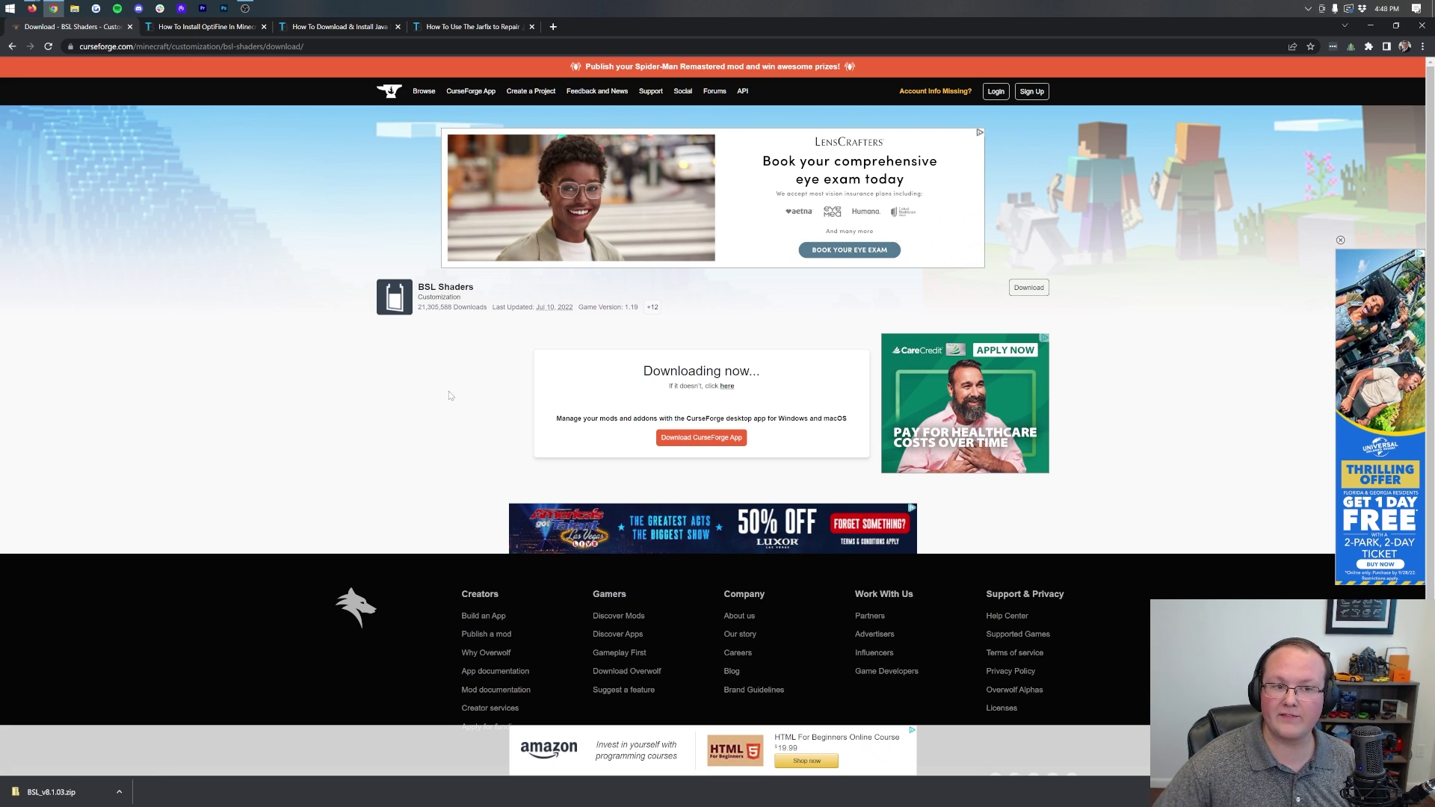
left_click(154, 27)
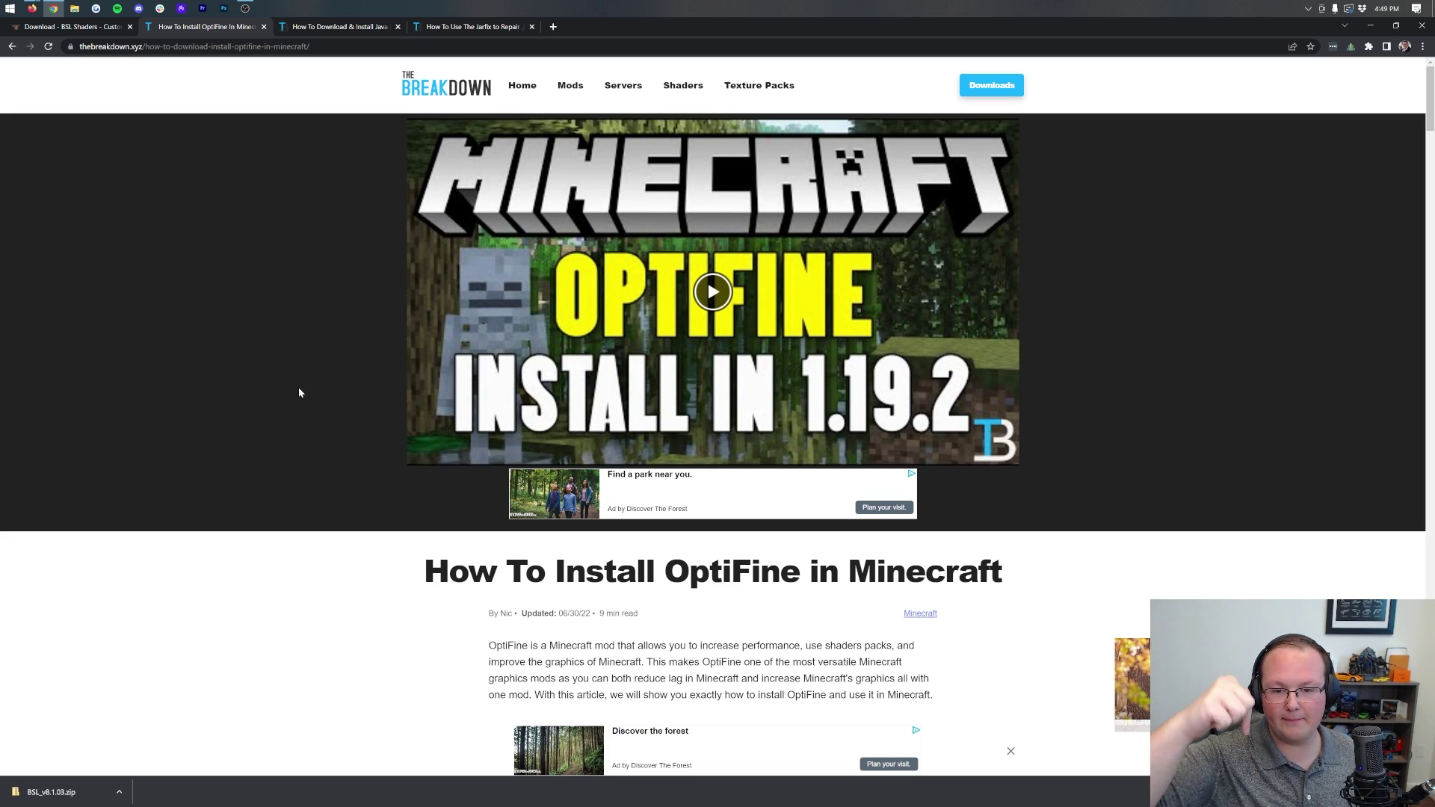
Step: Follow the article's Download OptiFine button to optifine.net/downloads
scroll(299, 392, "down", 4)
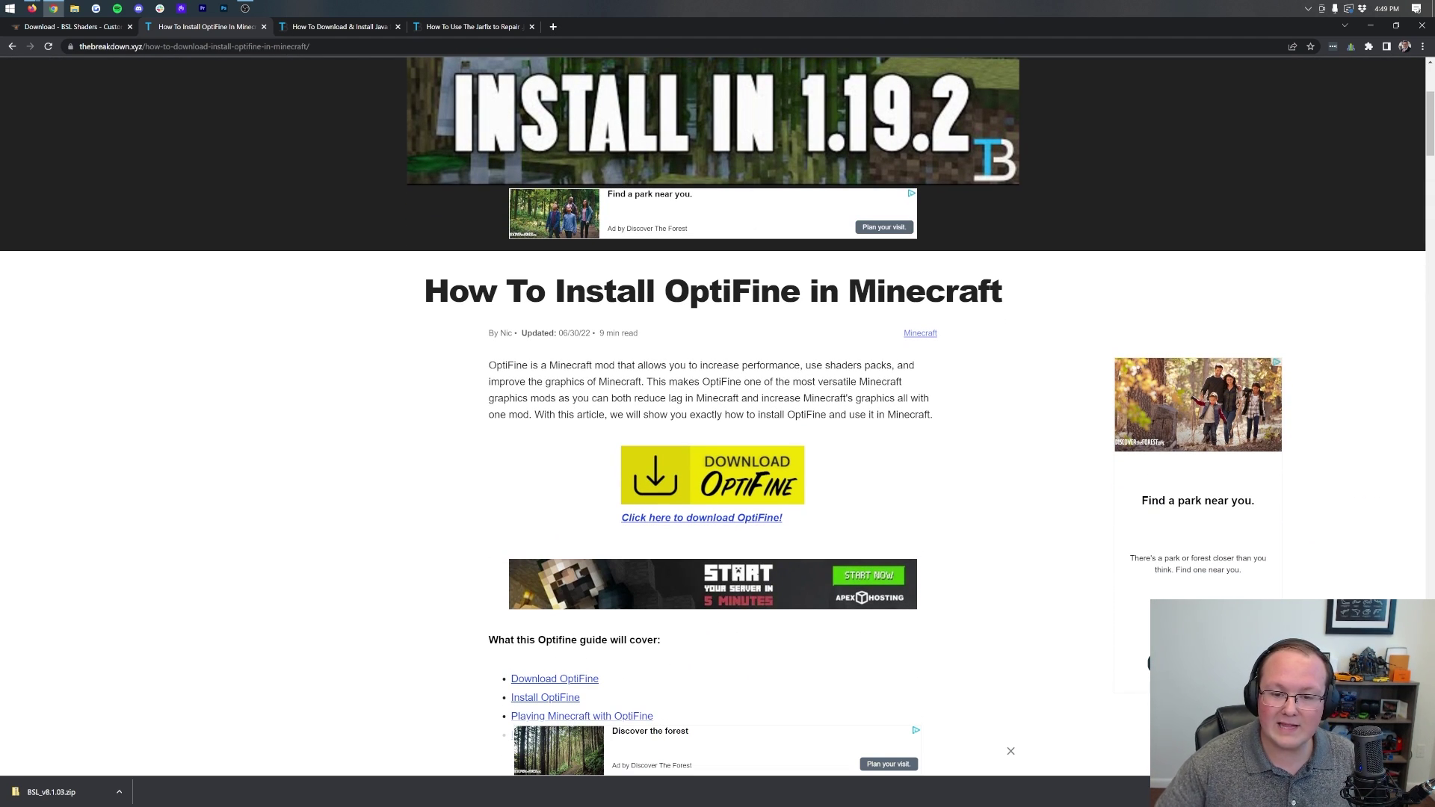
scroll(829, 366, "down", 5)
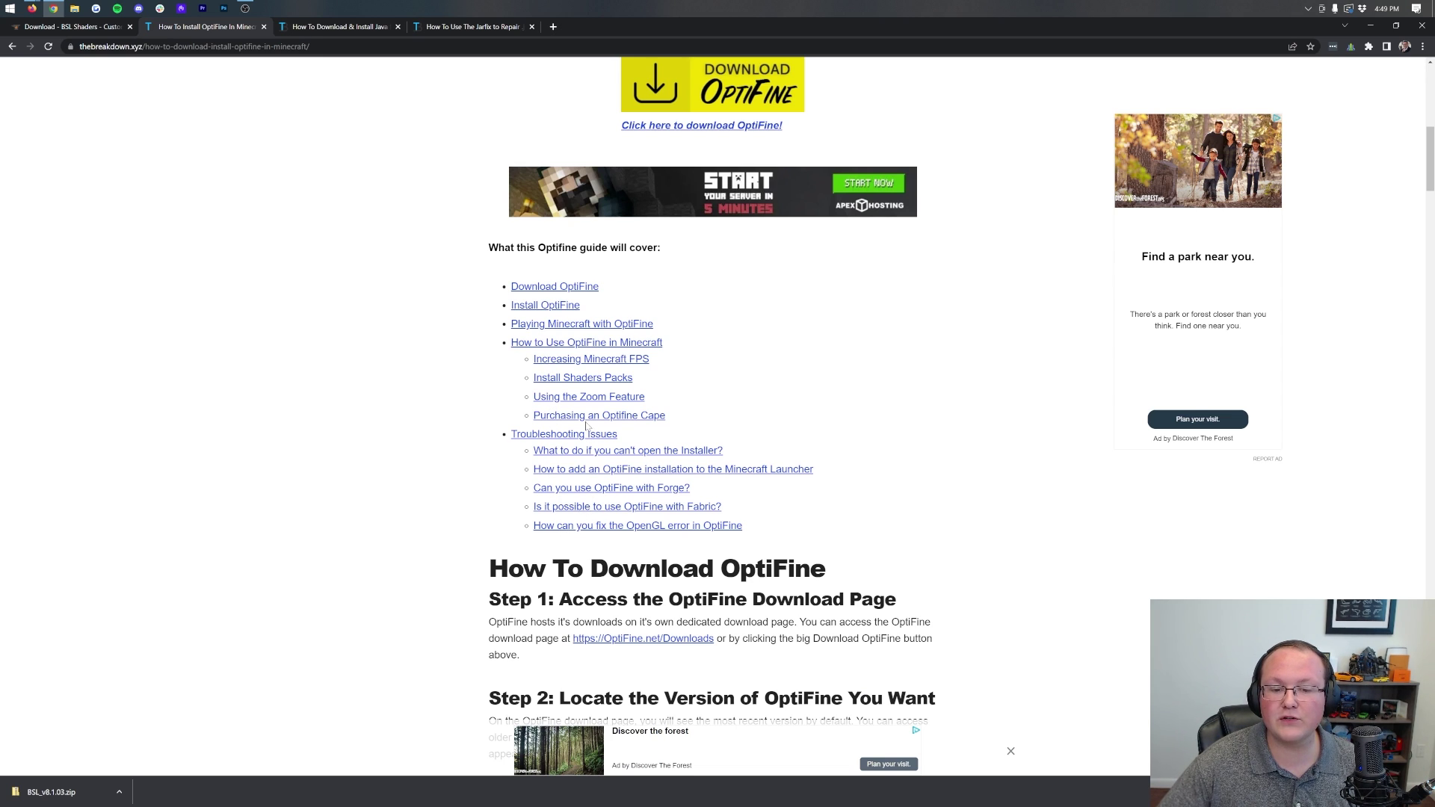
scroll(713, 437, "up", 5)
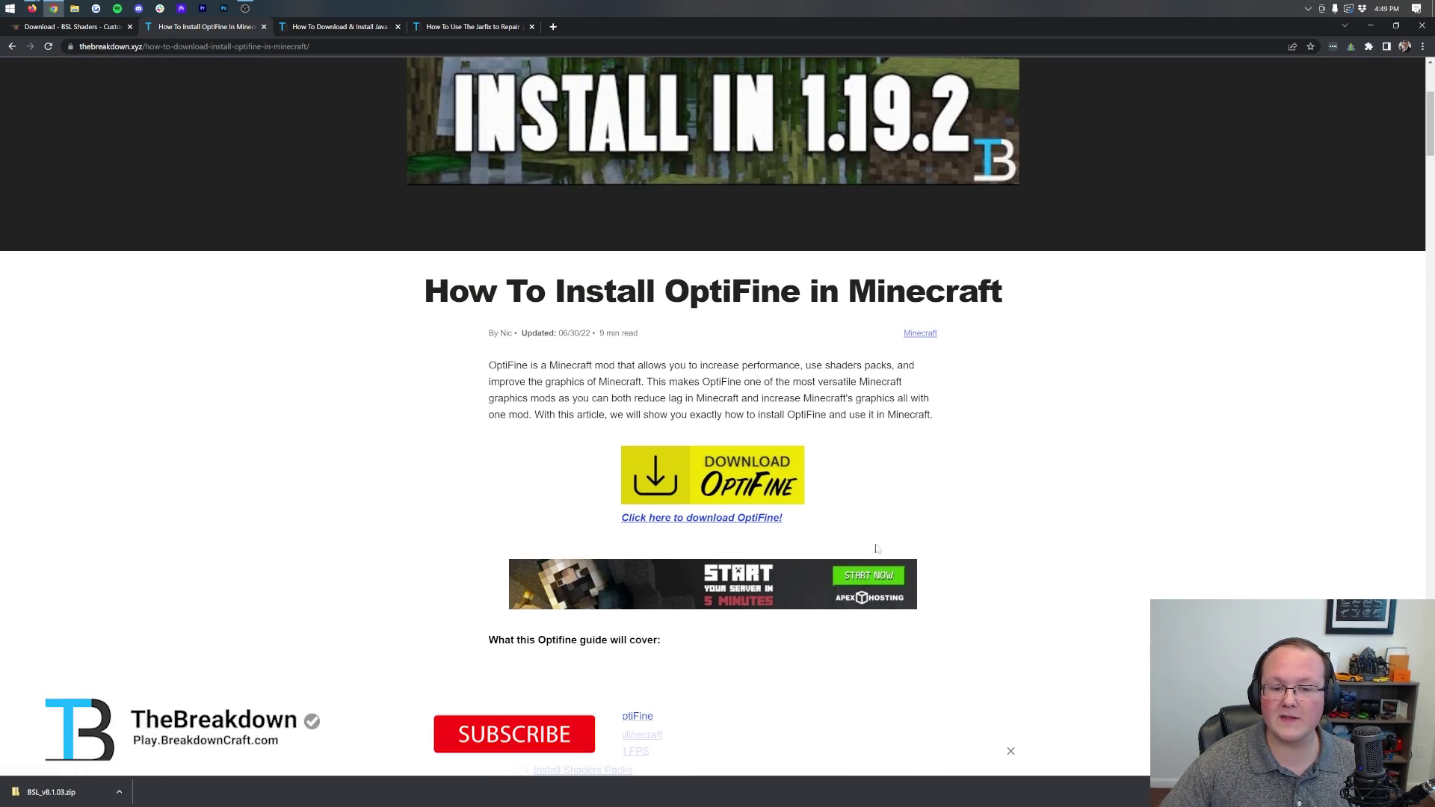
left_click(649, 585)
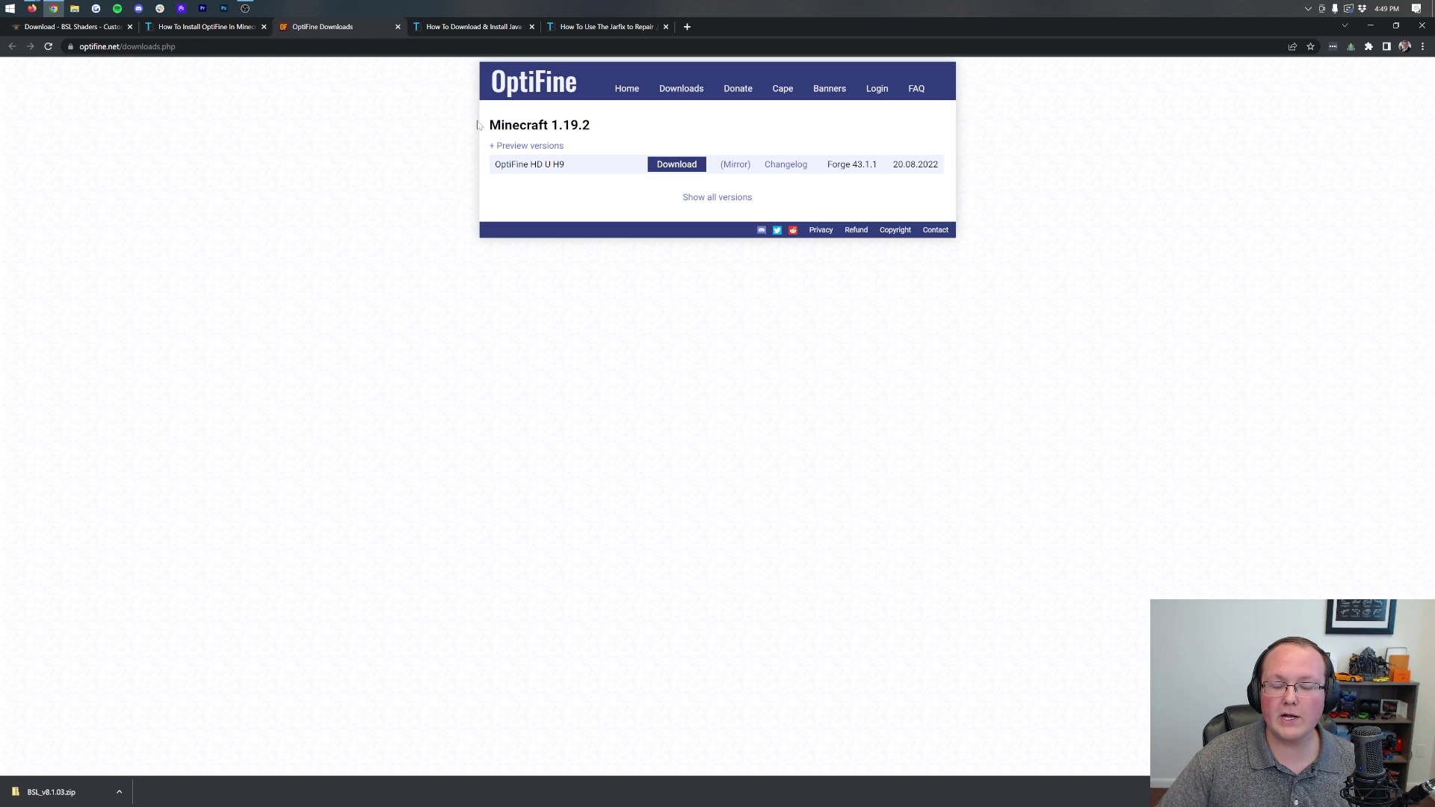
Step: Download the OptiFine 1.19.2 HD U H9 jar through Show all versions and its Mirror link
left_click_drag(484, 127, 650, 127)
left_click(653, 127)
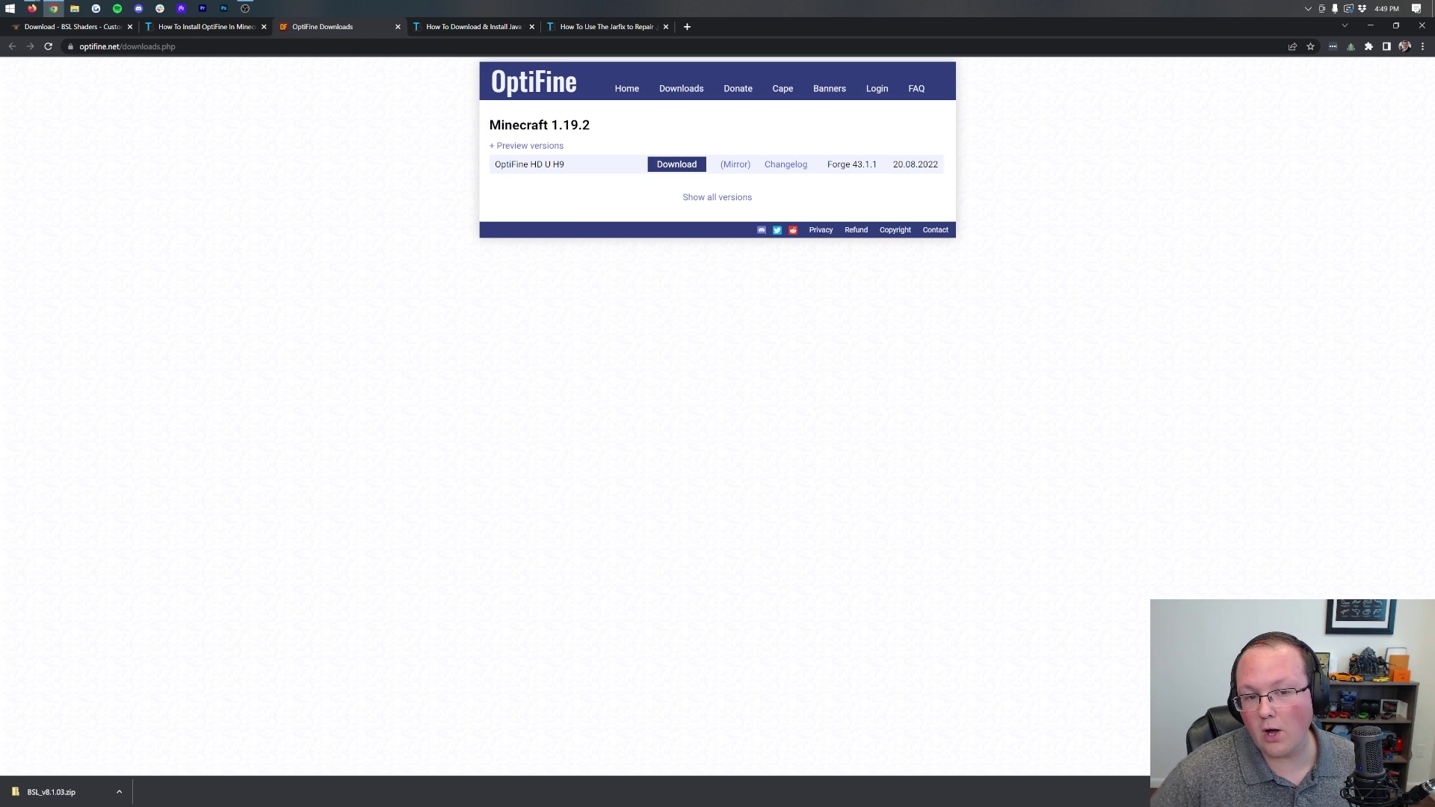
left_click(747, 197)
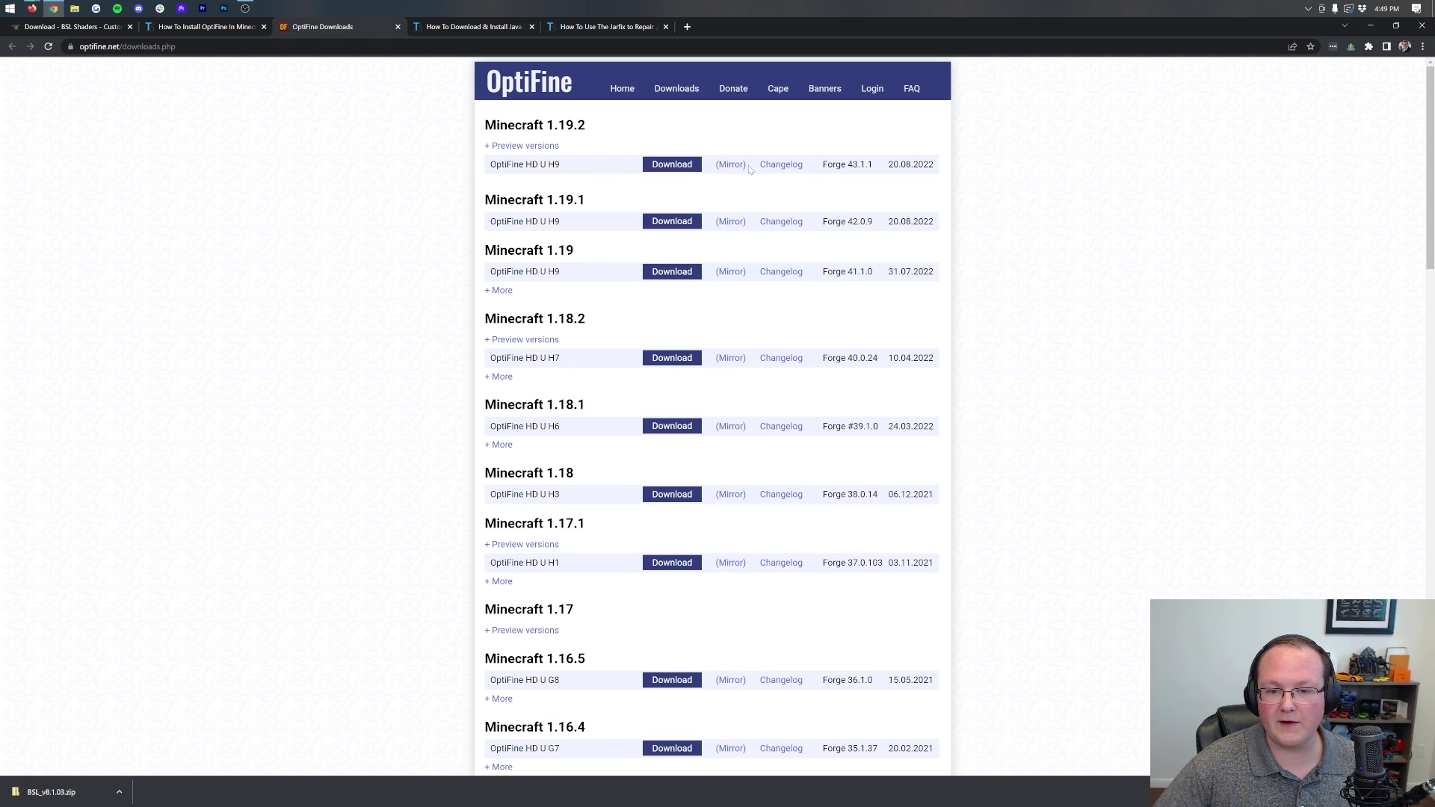
left_click(738, 165)
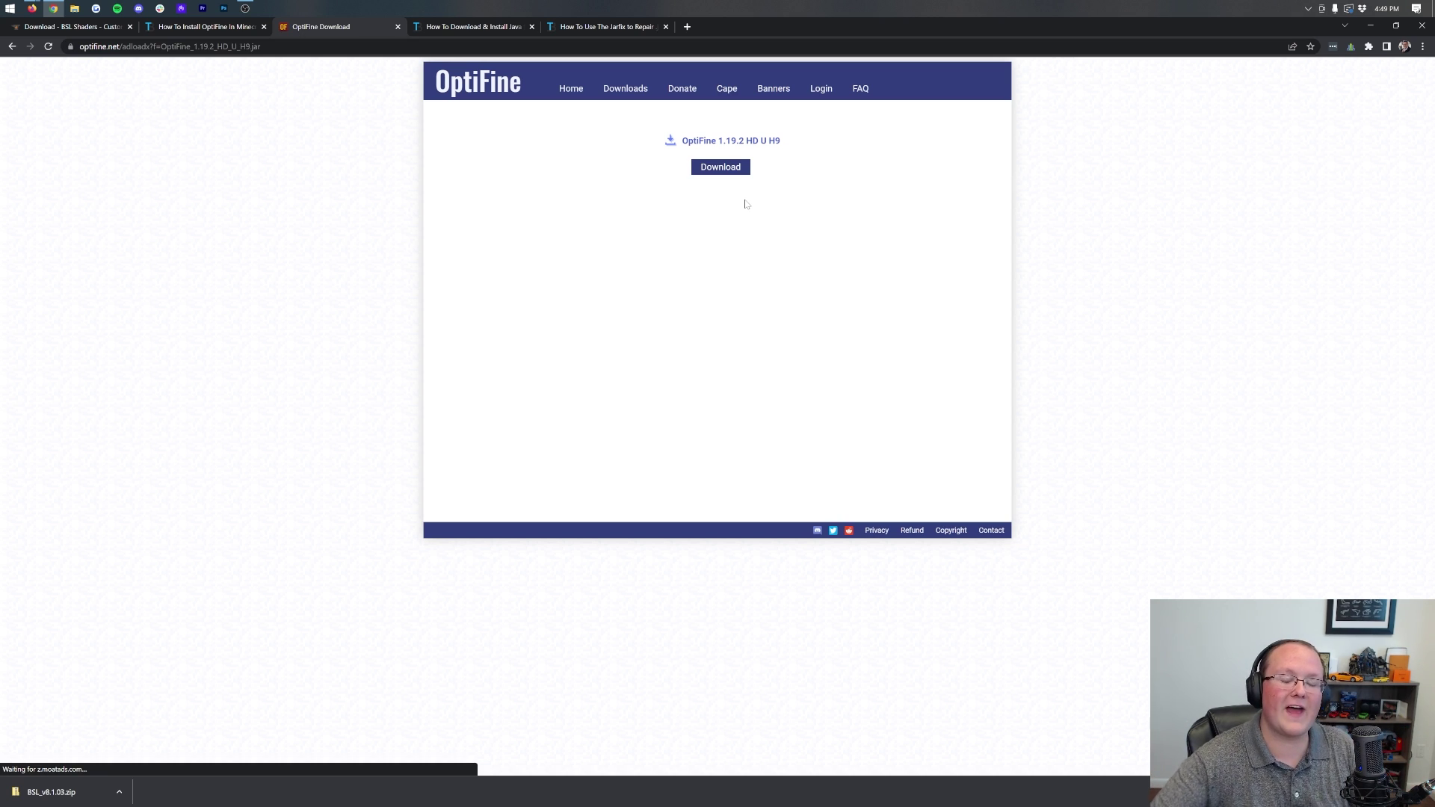
left_click(738, 167)
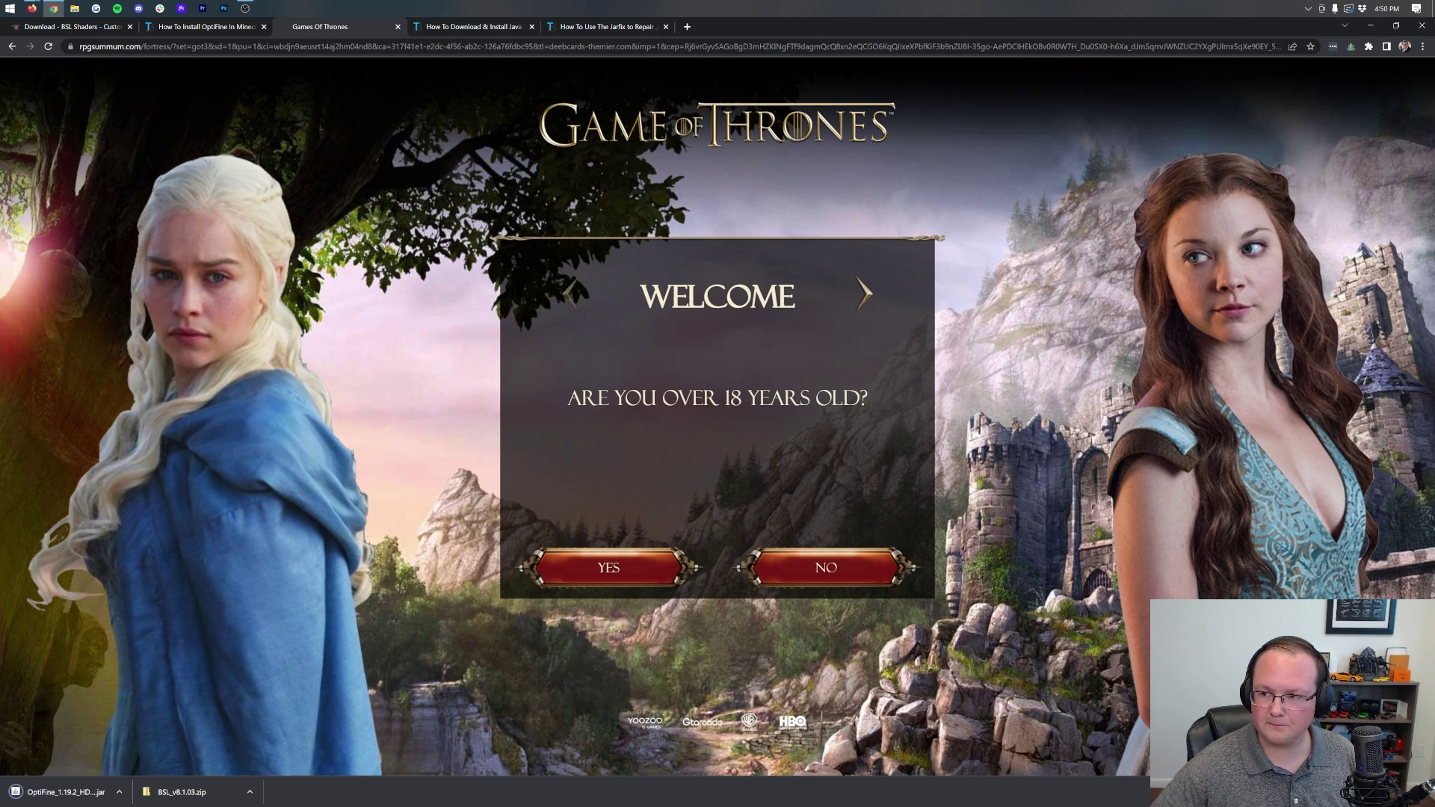
left_click(454, 28)
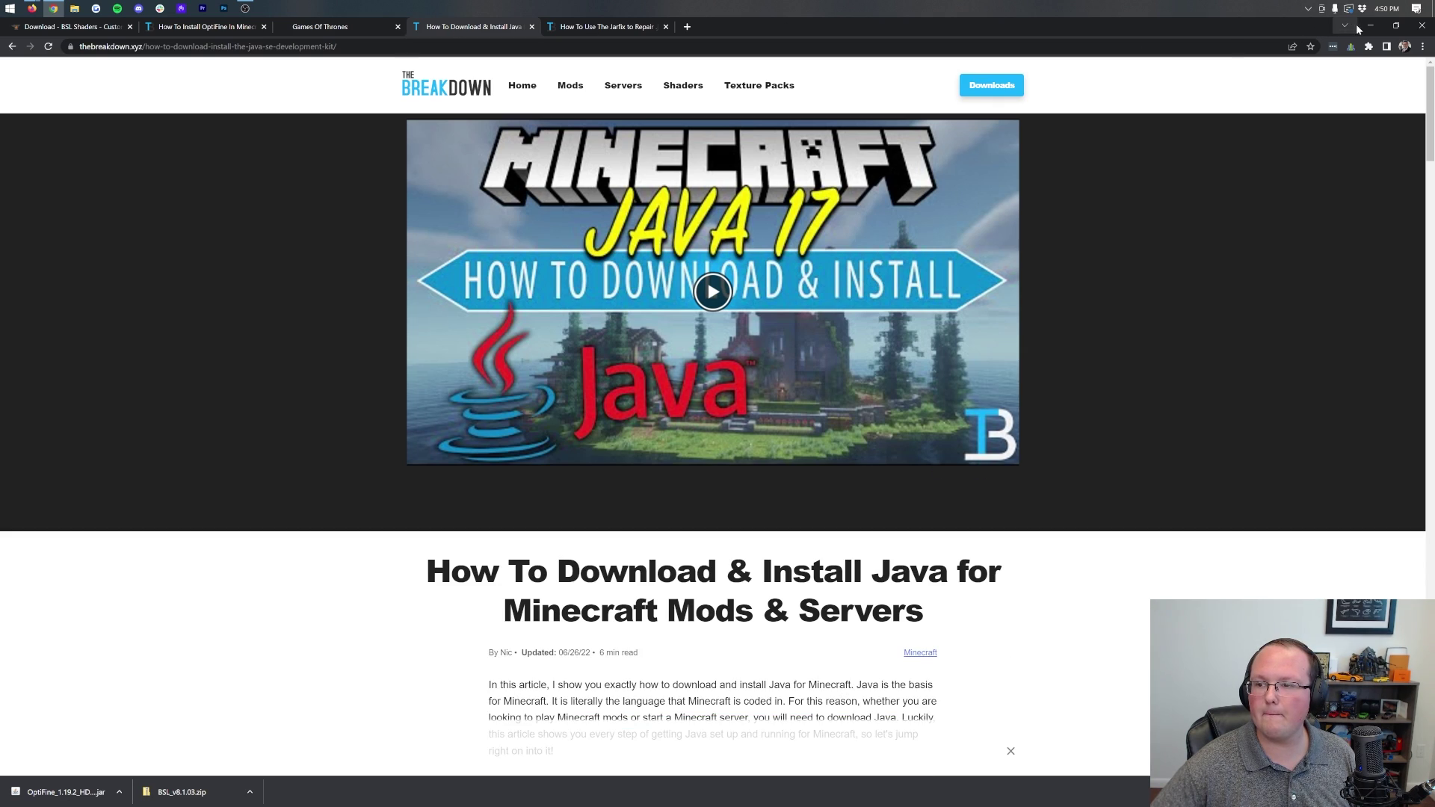
left_click(1370, 27)
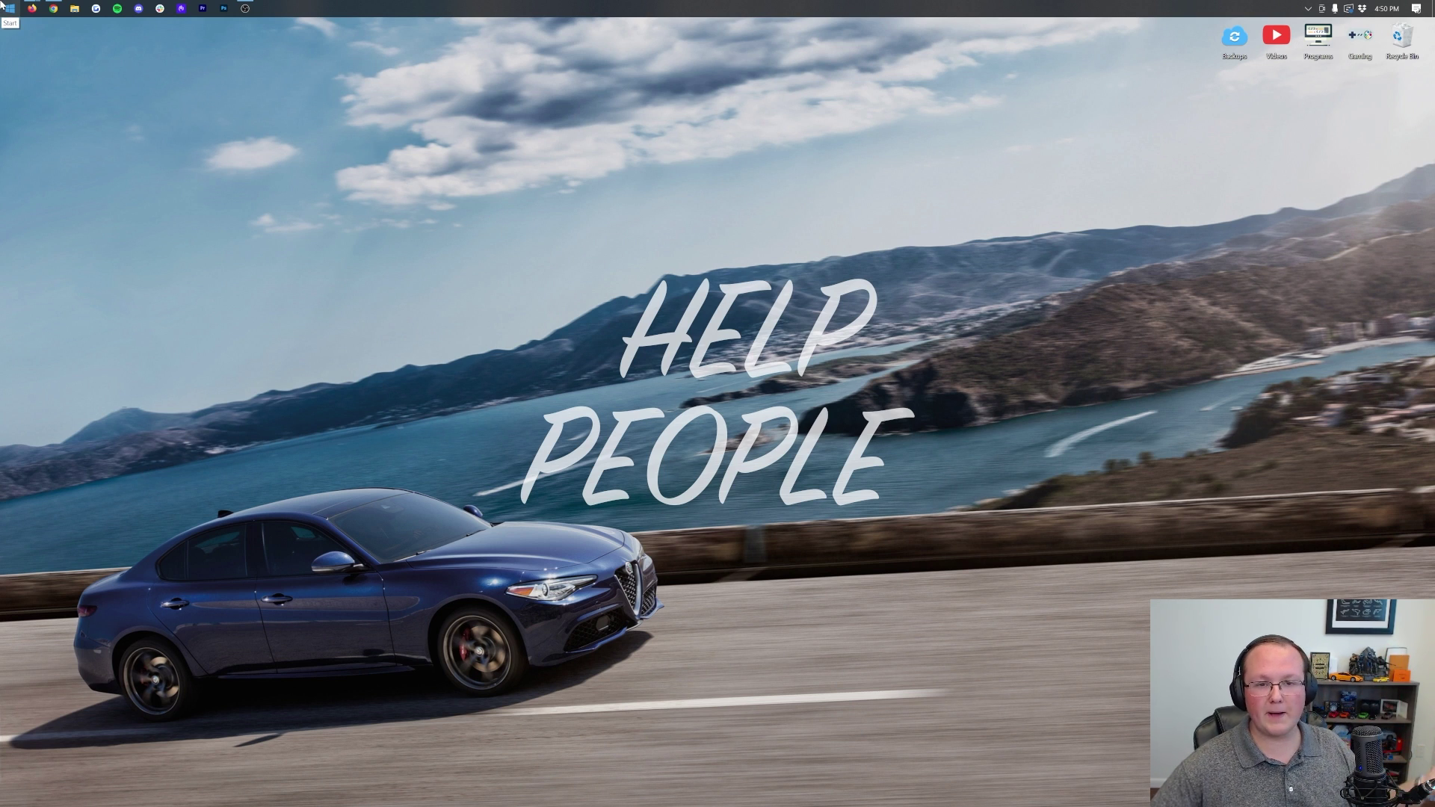
Step: Drag the OptiFine jar and BSL zip from Downloads onto the desktop
left_click(3, 5)
type("down")
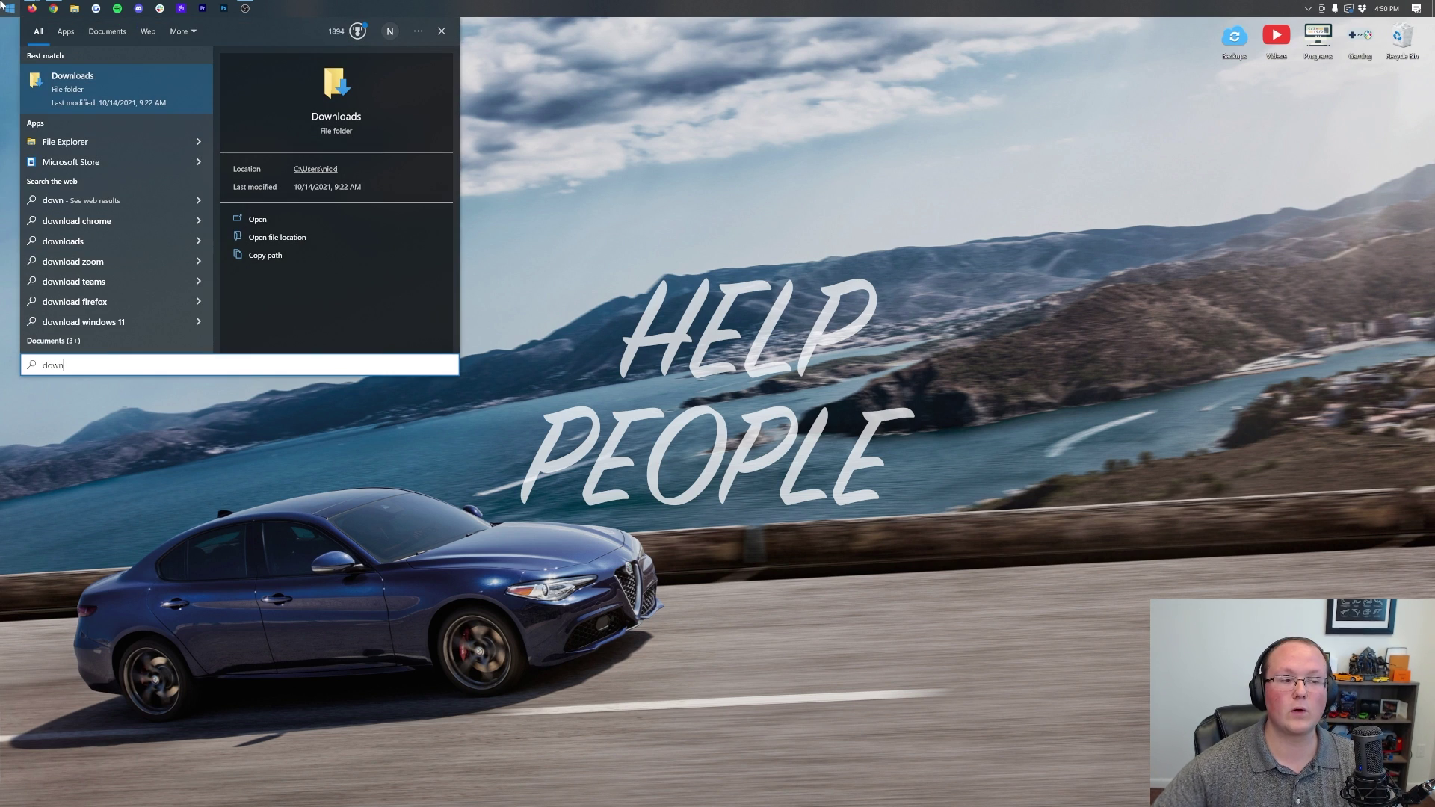
key("Return")
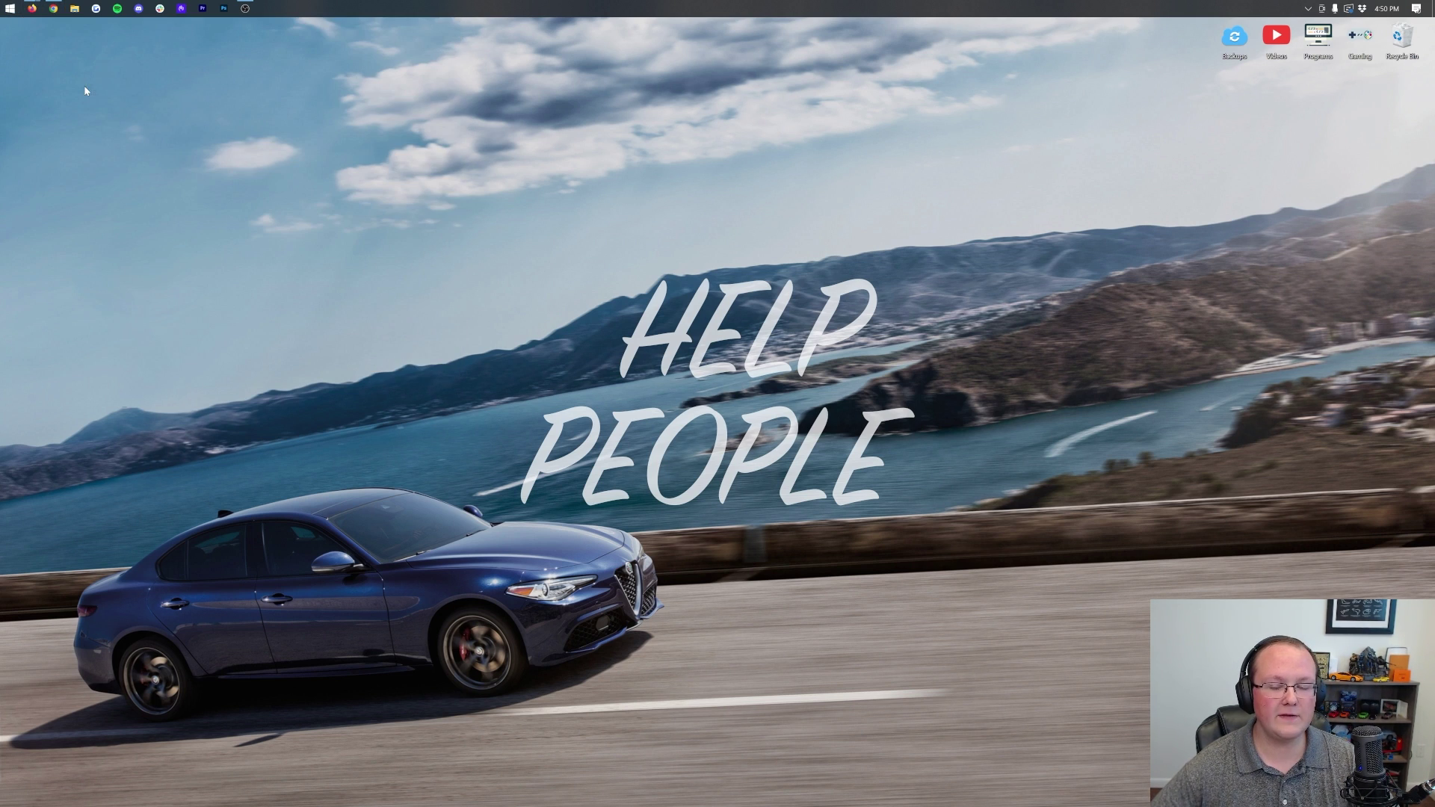
left_click(598, 344)
left_click(594, 357, "shift")
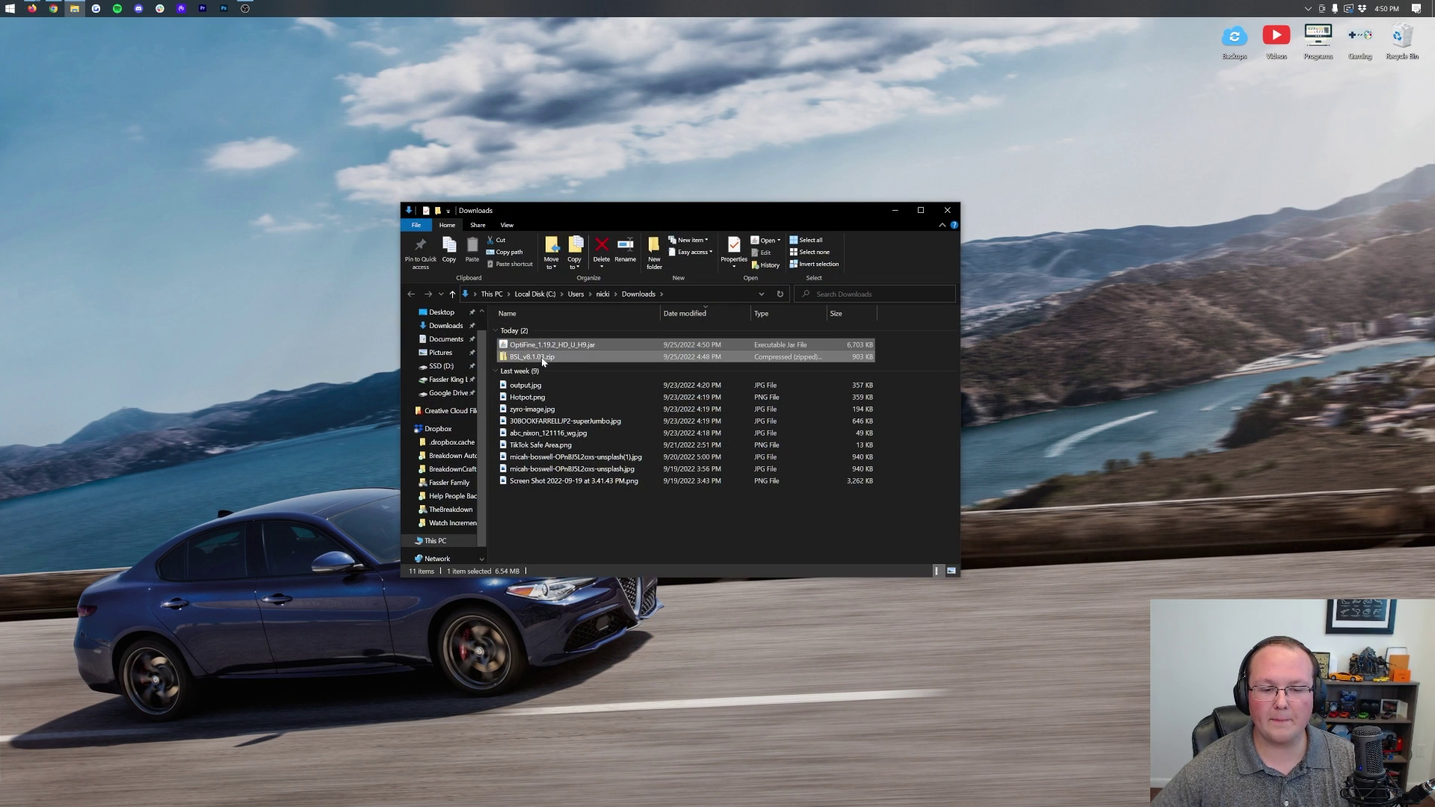
left_click_drag(594, 357, 575, 172)
left_click(948, 211)
left_click_drag(691, 94, 732, 154)
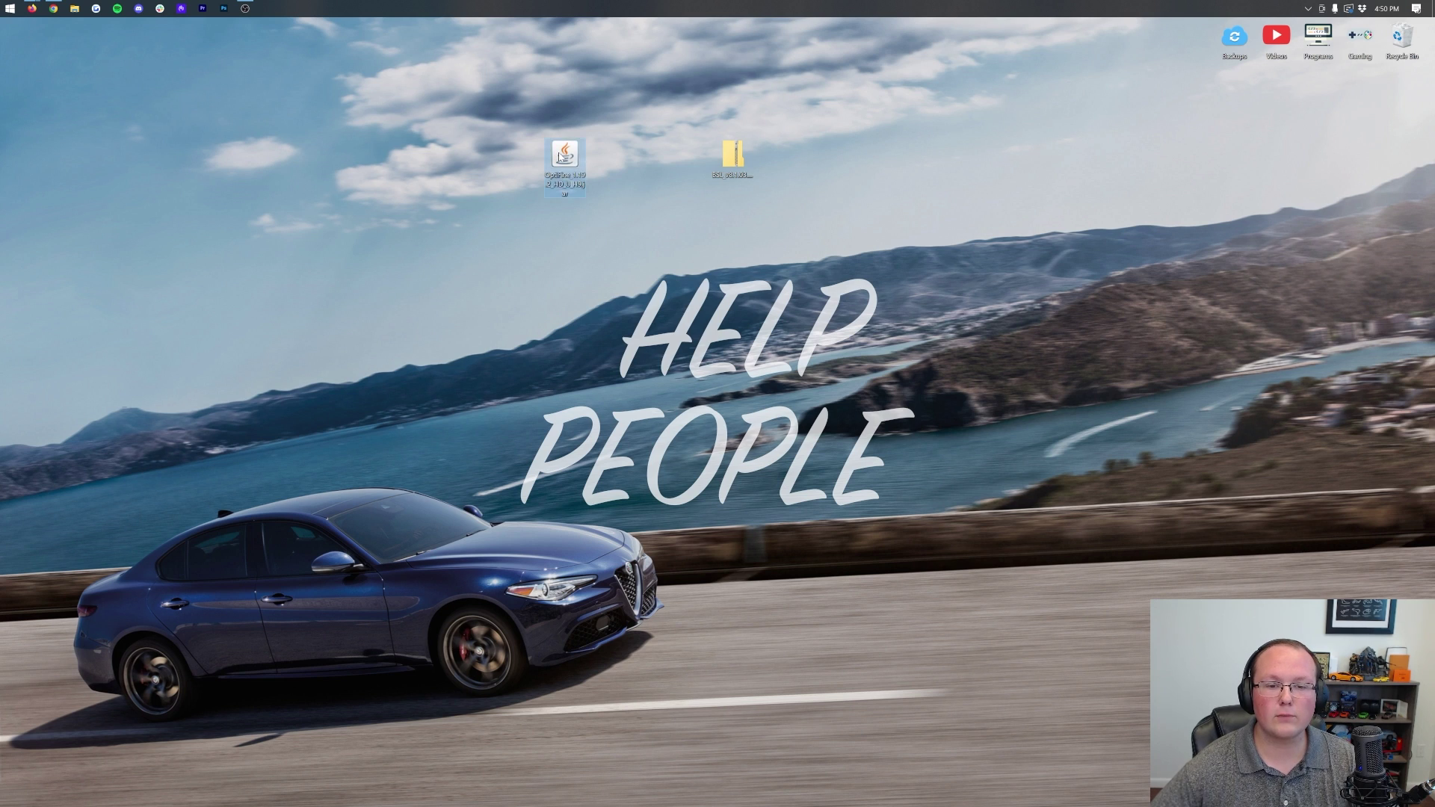
right_click(561, 154)
Step: Dismiss the jar's Open with prompt and bring back Chrome with the Java install article
left_click(598, 231)
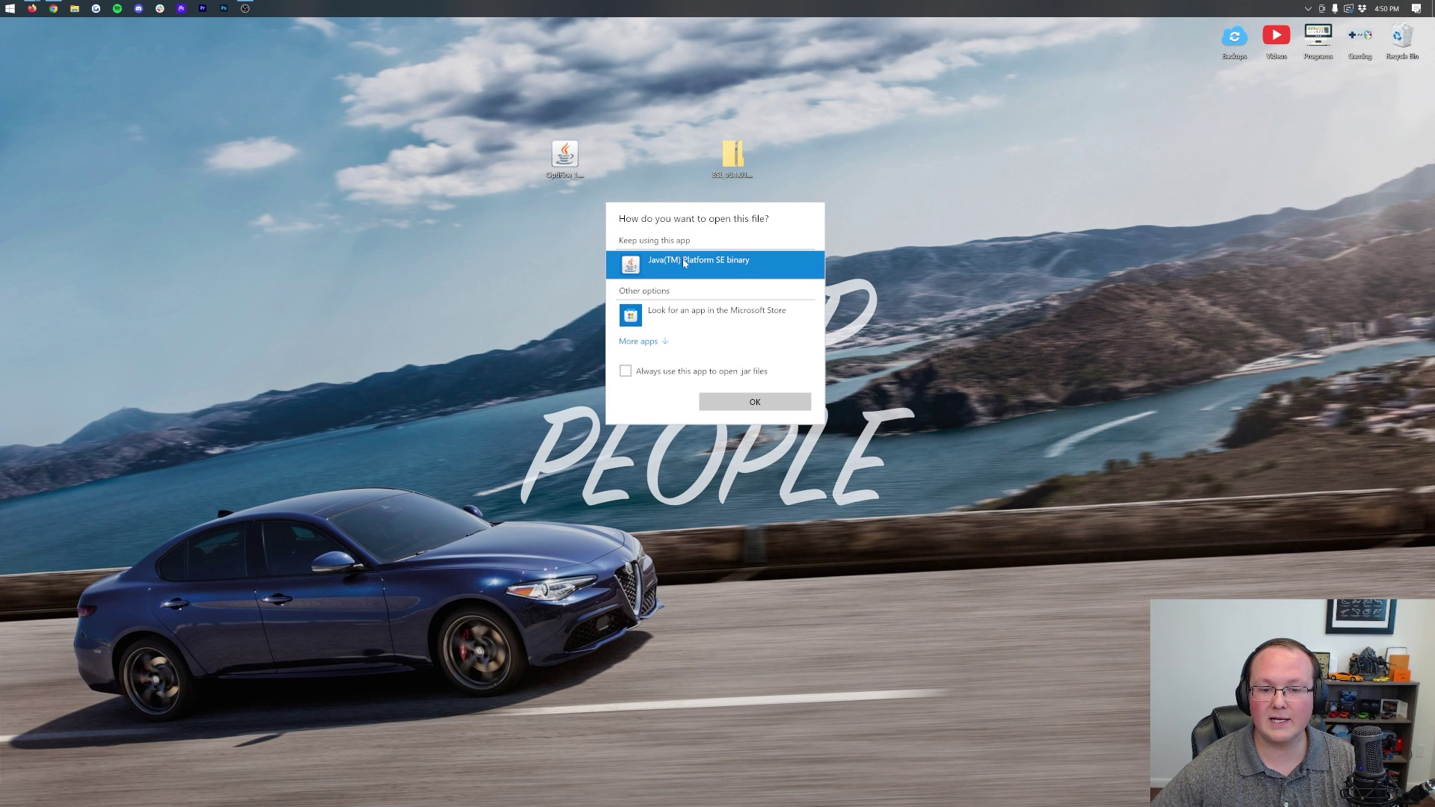
left_click(438, 287)
left_click(53, 8)
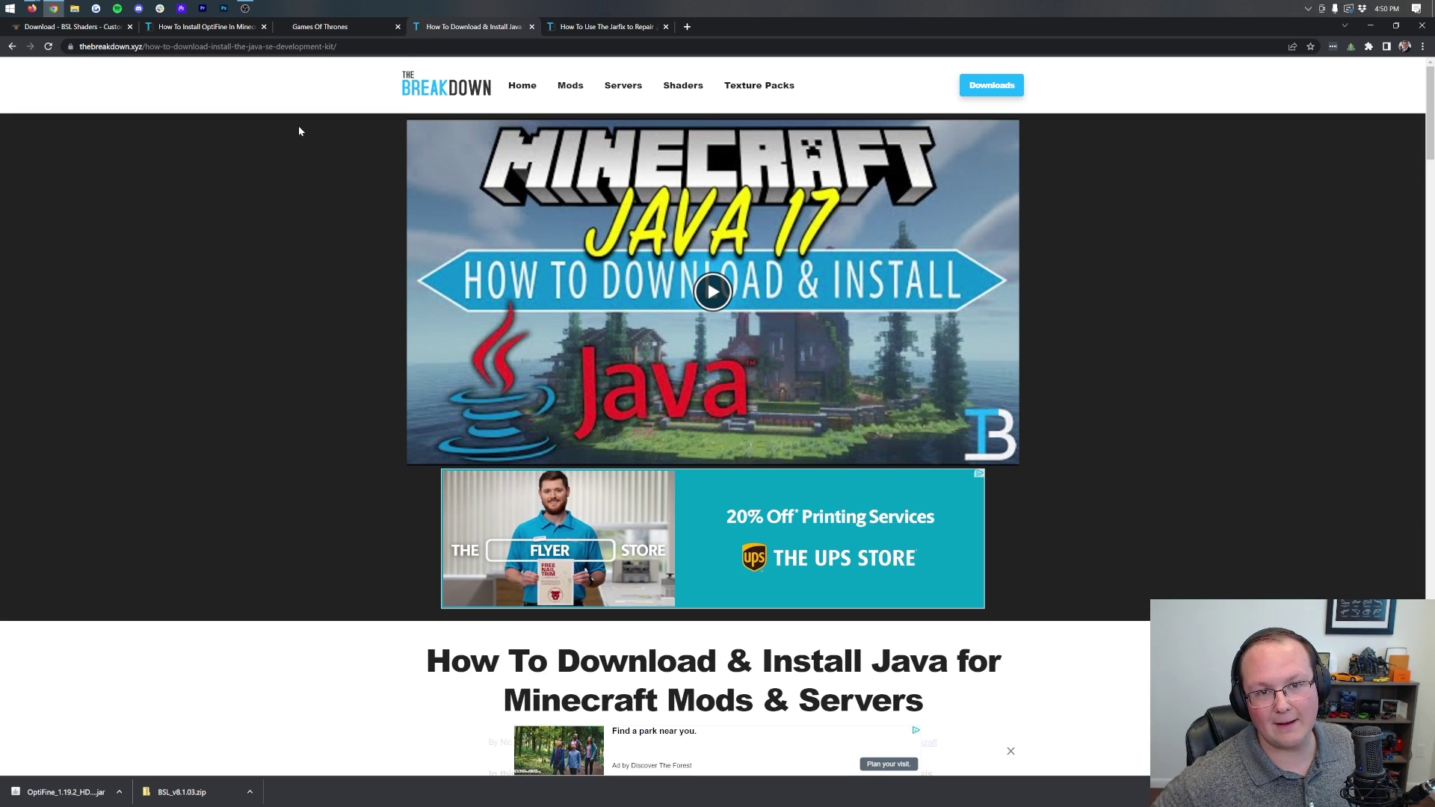
Step: Read through the Java 17 article and Jarfix page, then hide Chrome to the desktop
scroll(275, 159, "down", 1)
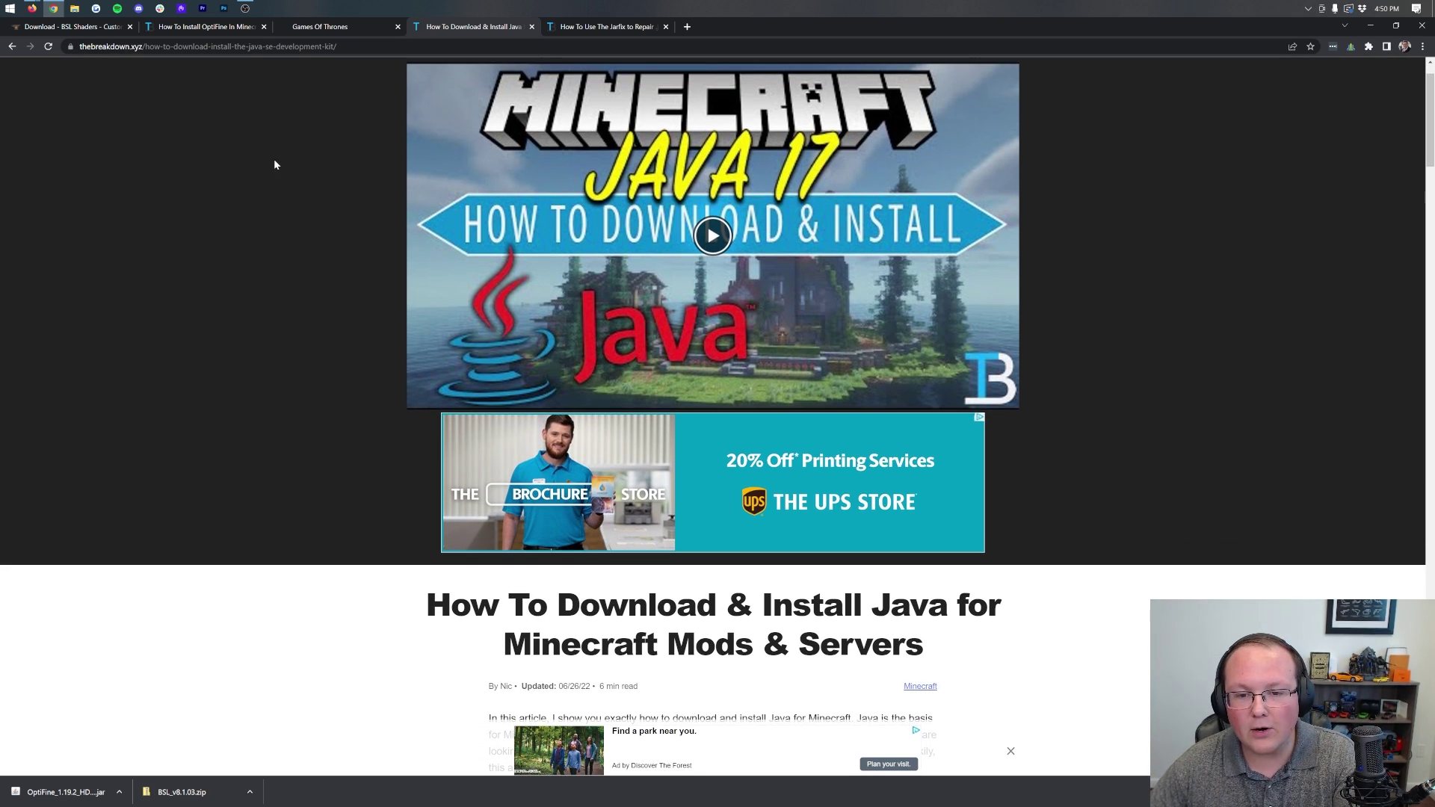
scroll(275, 158, "down", 5)
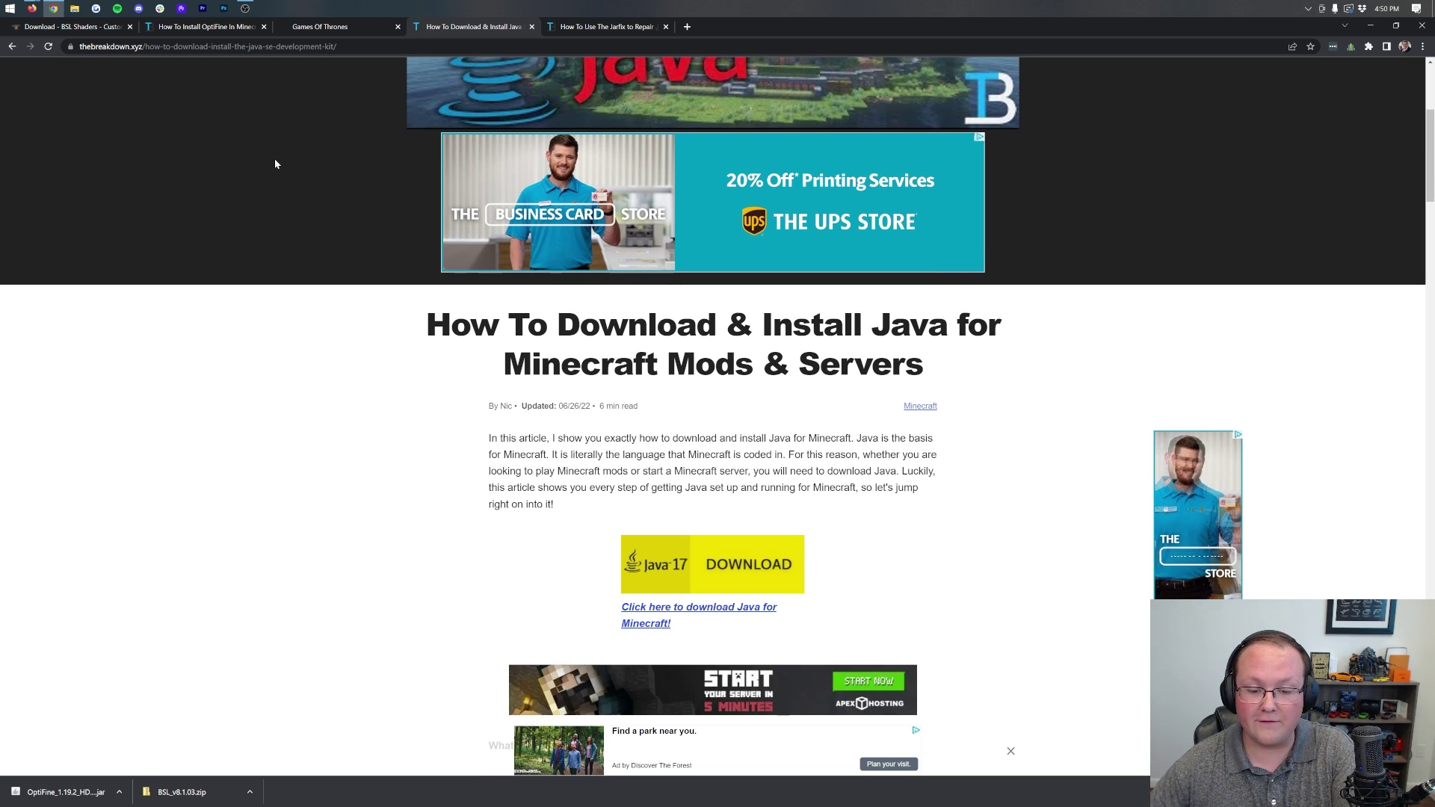
scroll(821, 427, "down", 3)
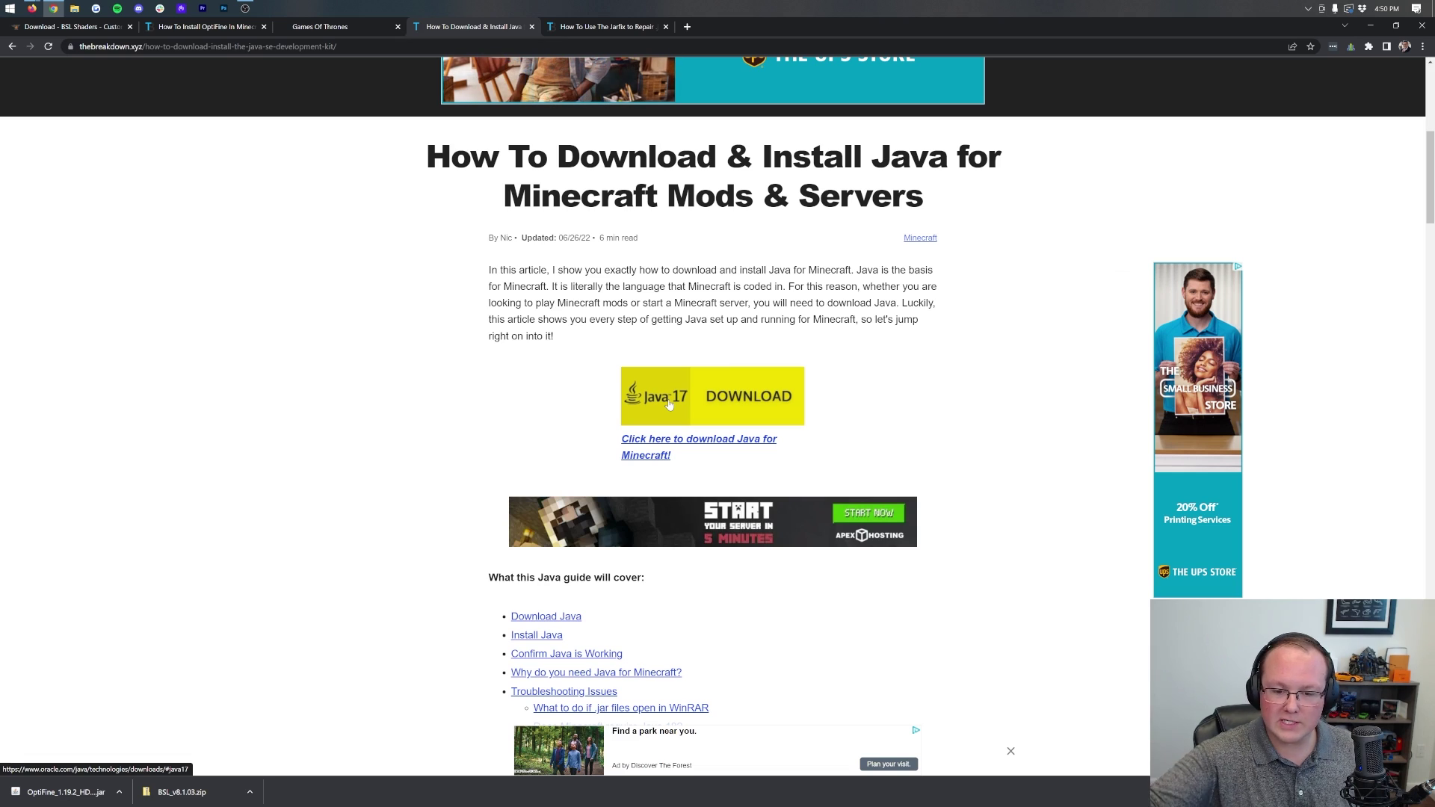
scroll(673, 397, "down", 4)
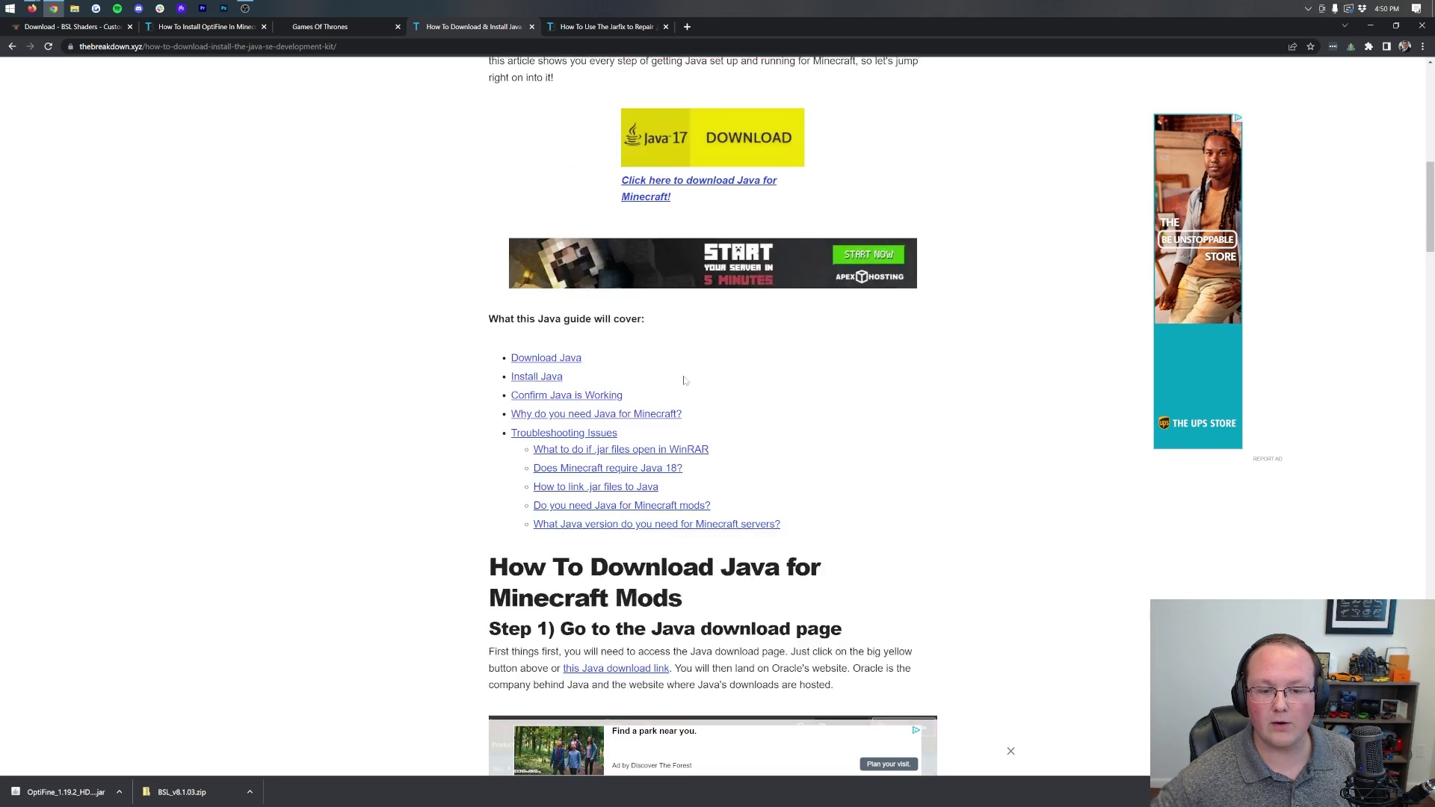
scroll(684, 370, "up", 6)
scroll(686, 366, "up", 5)
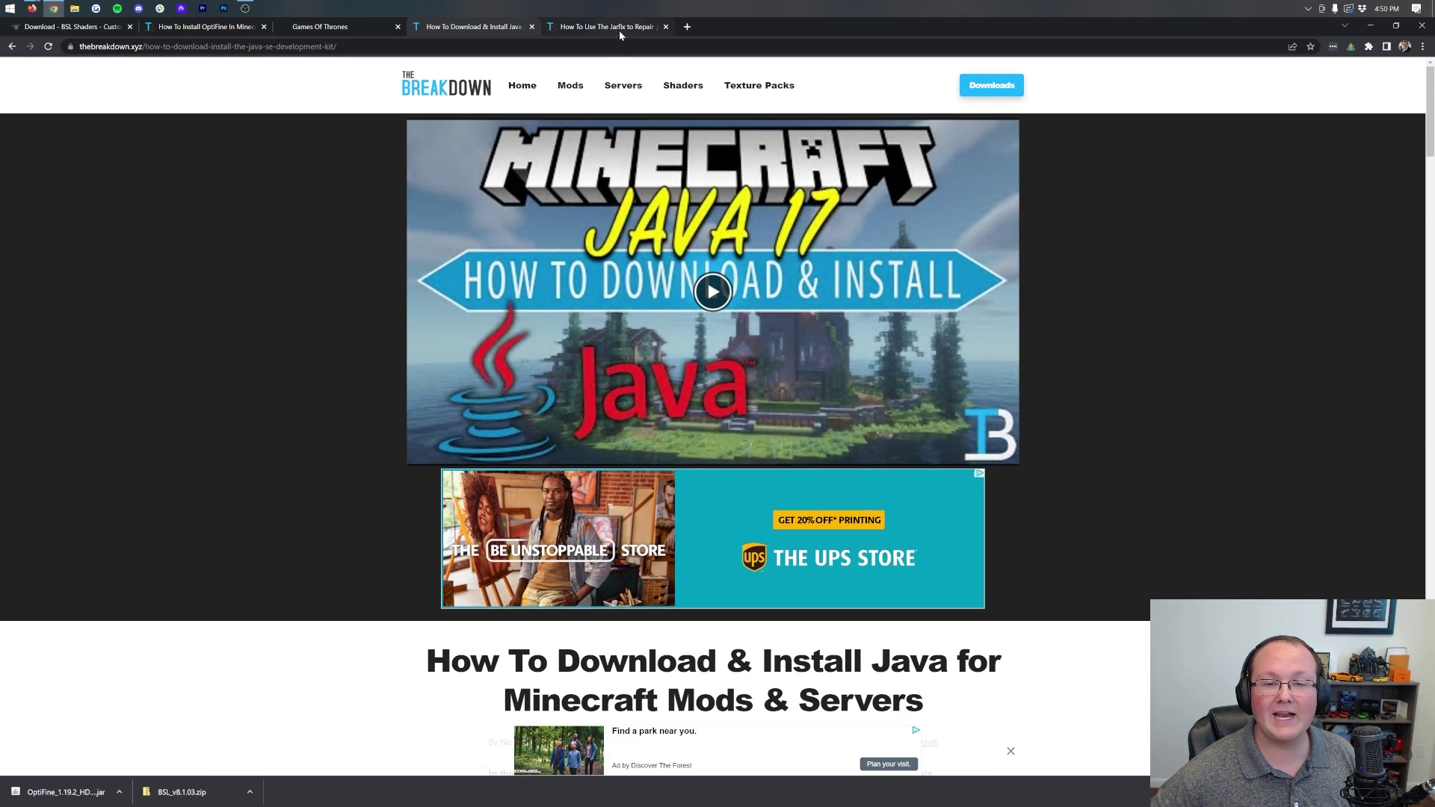
left_click(619, 30)
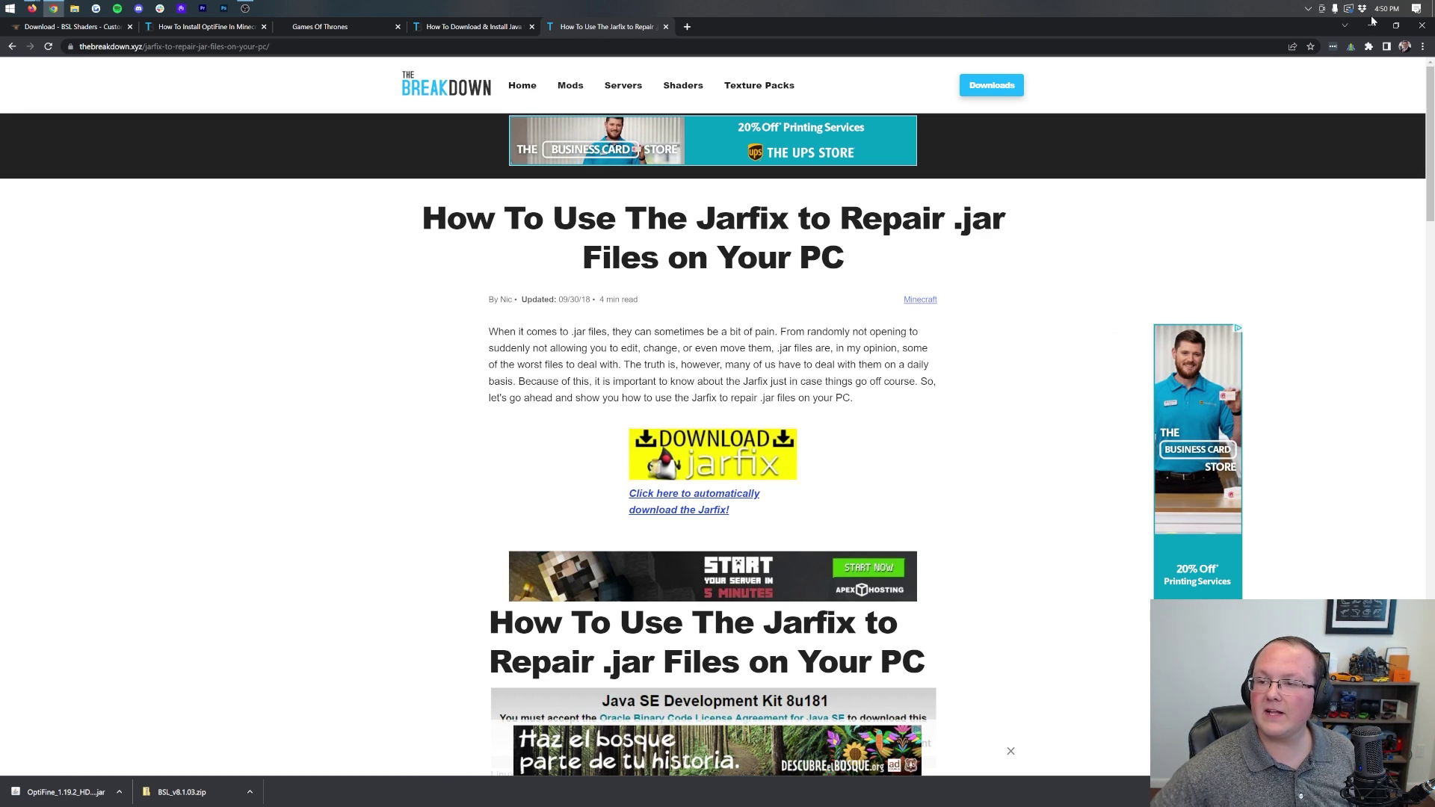
key("super+d")
right_click(565, 162)
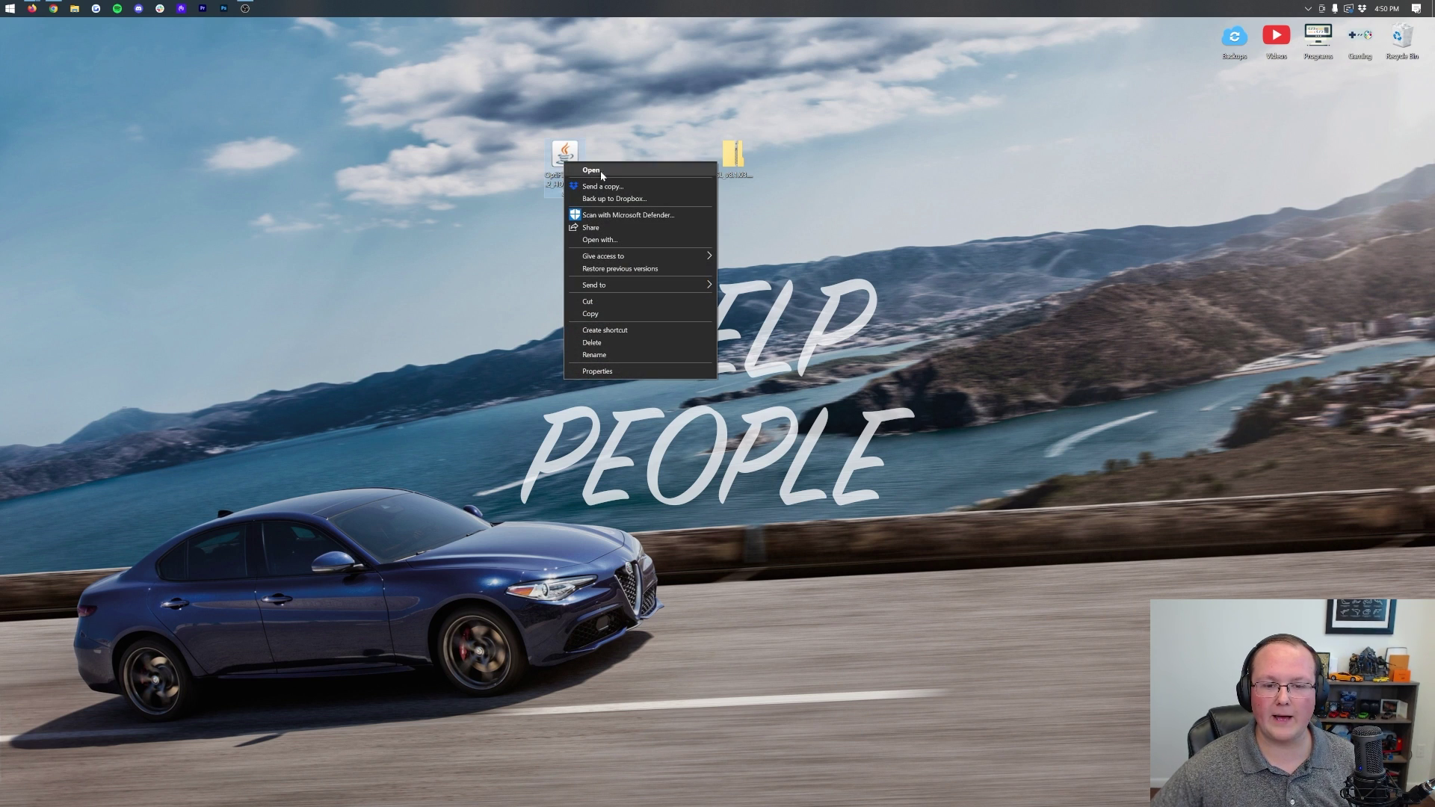
Step: Run the OptiFine jar with Java, install HD Ultra H9, and recycle the jar
left_click(605, 239)
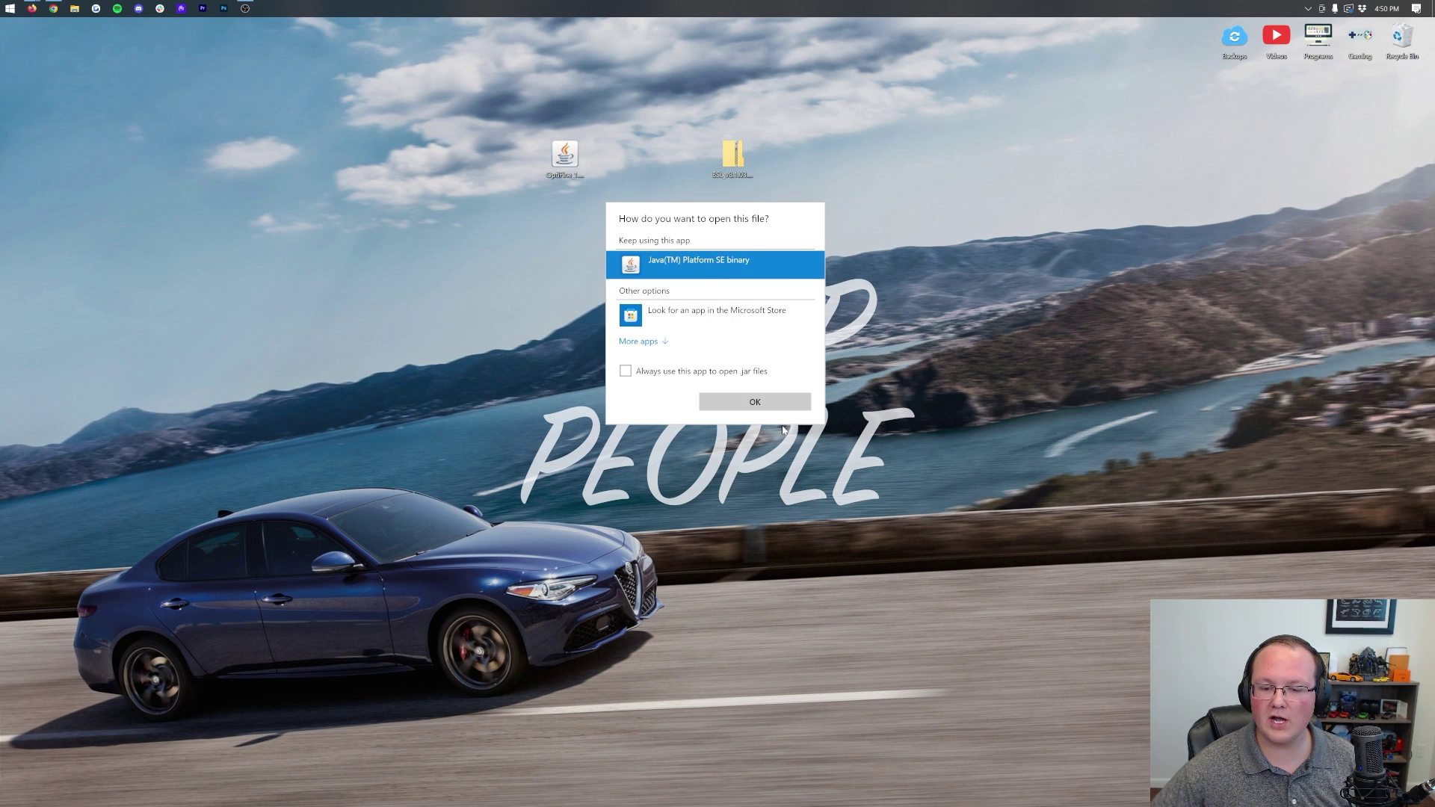
left_click(776, 408)
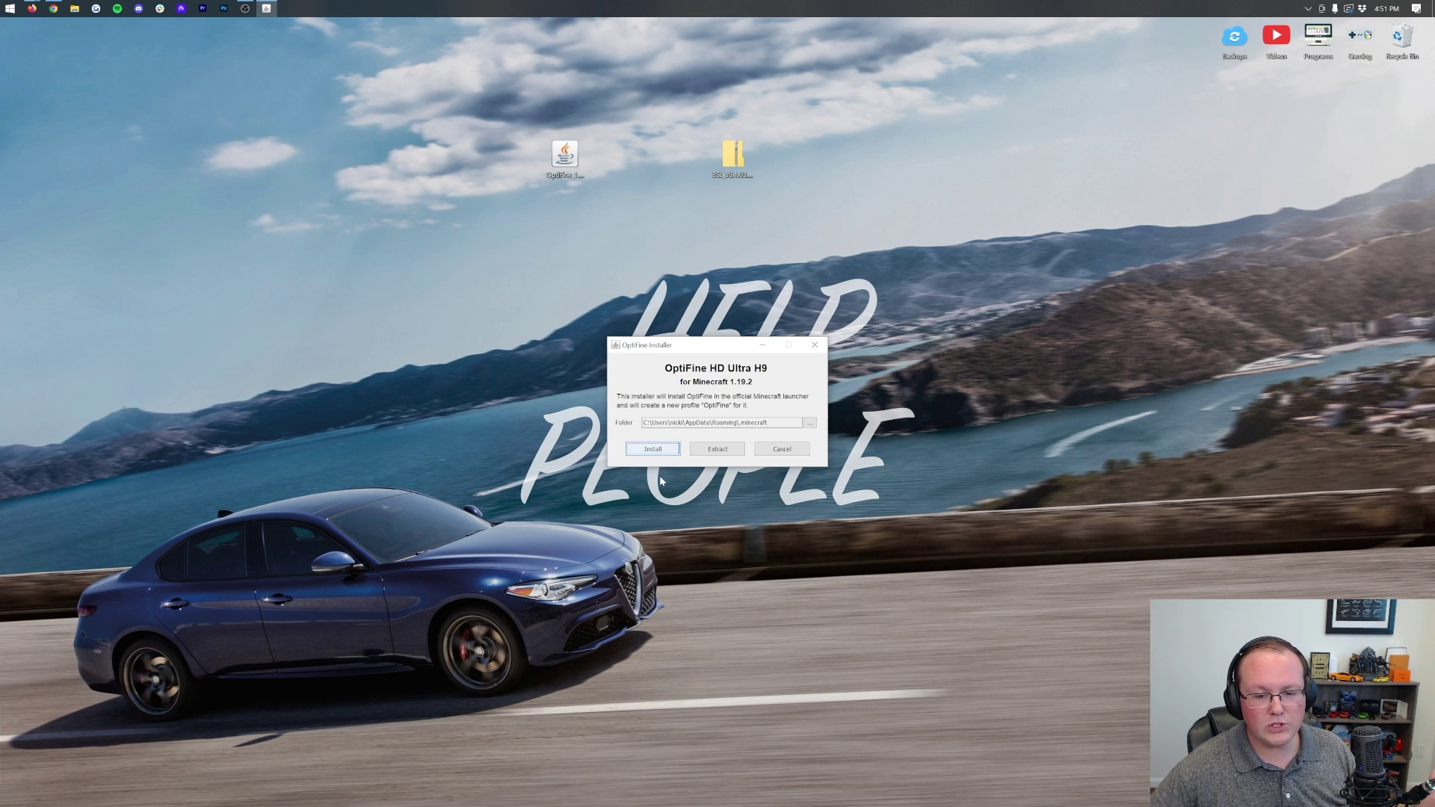
left_click(663, 452)
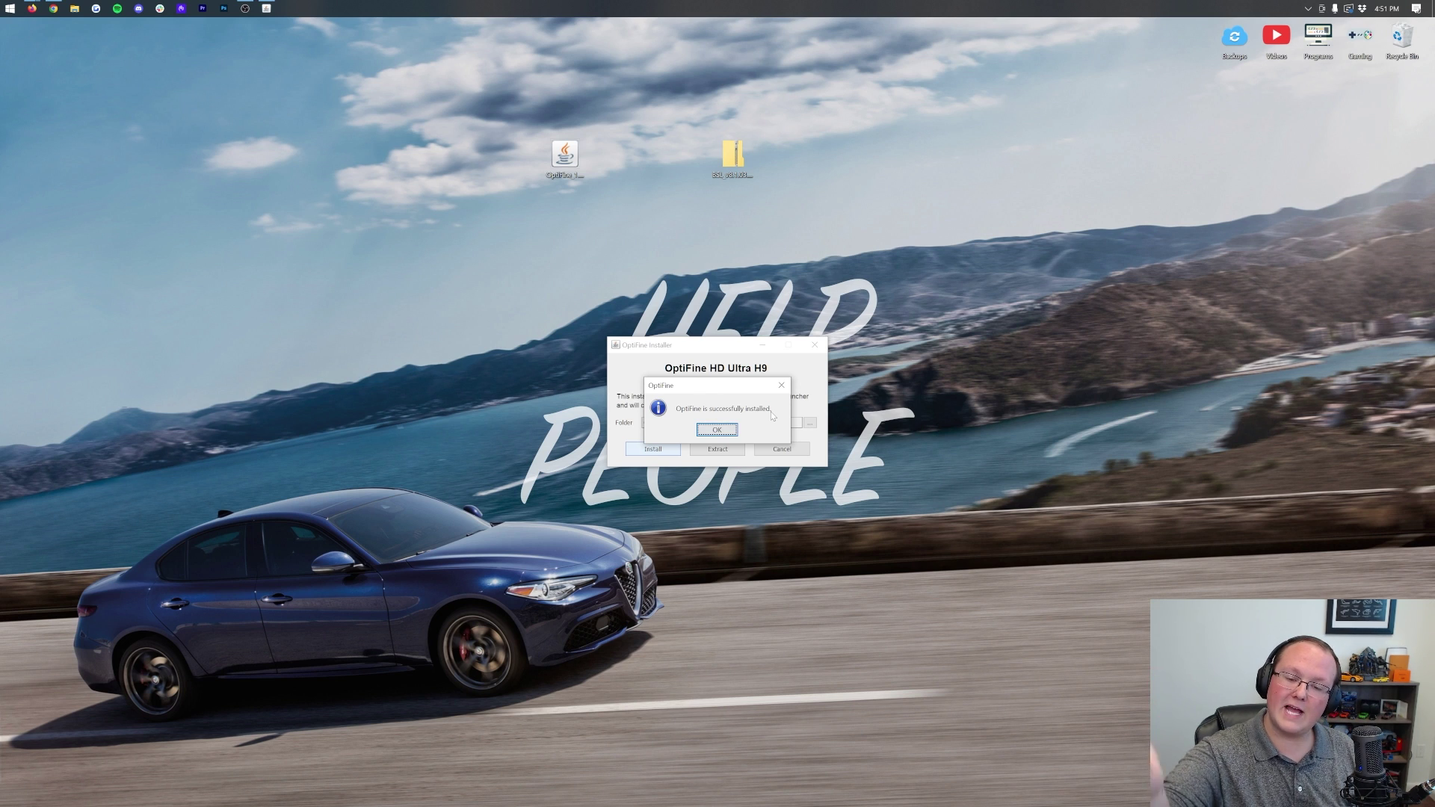
left_click(717, 429)
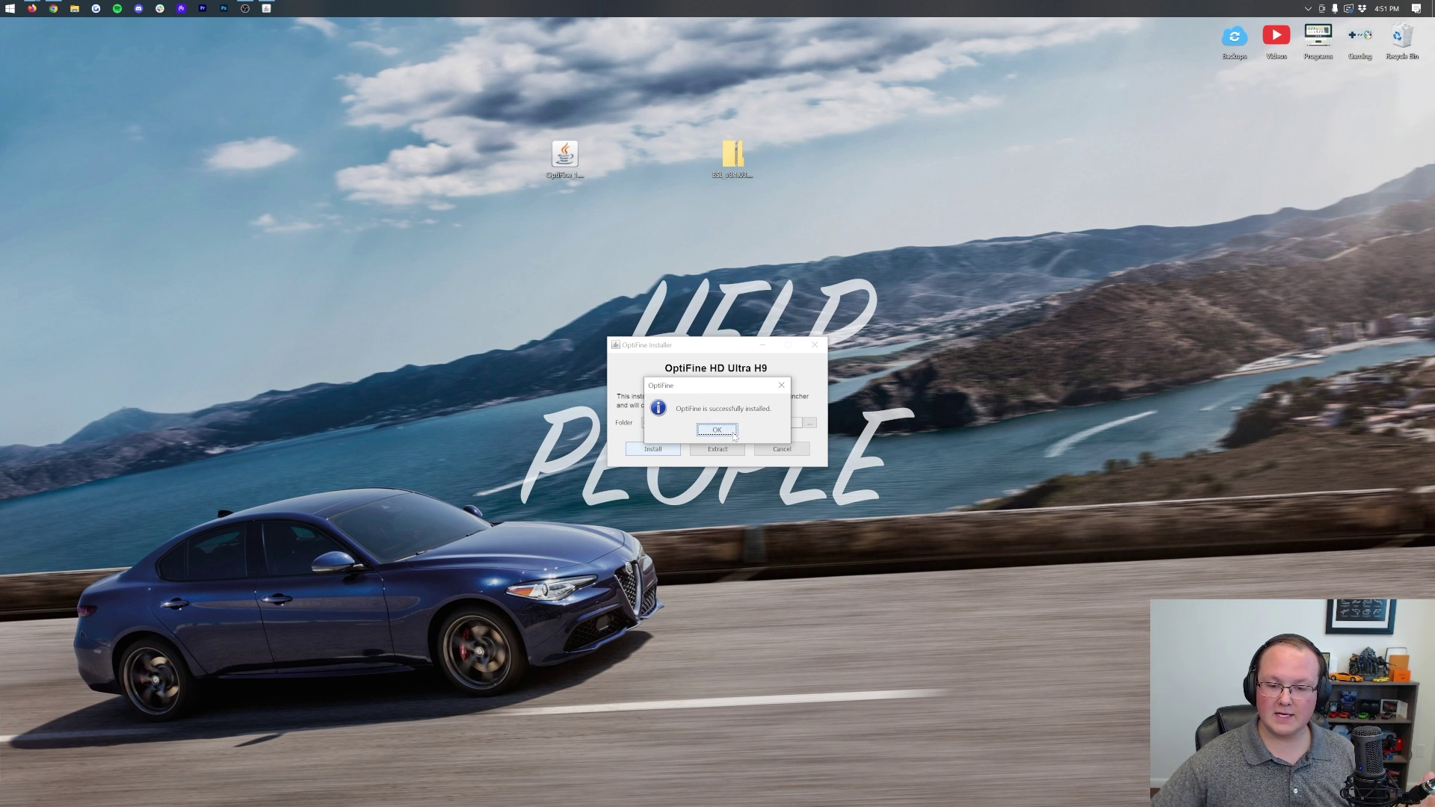
left_click_drag(564, 155, 1402, 37)
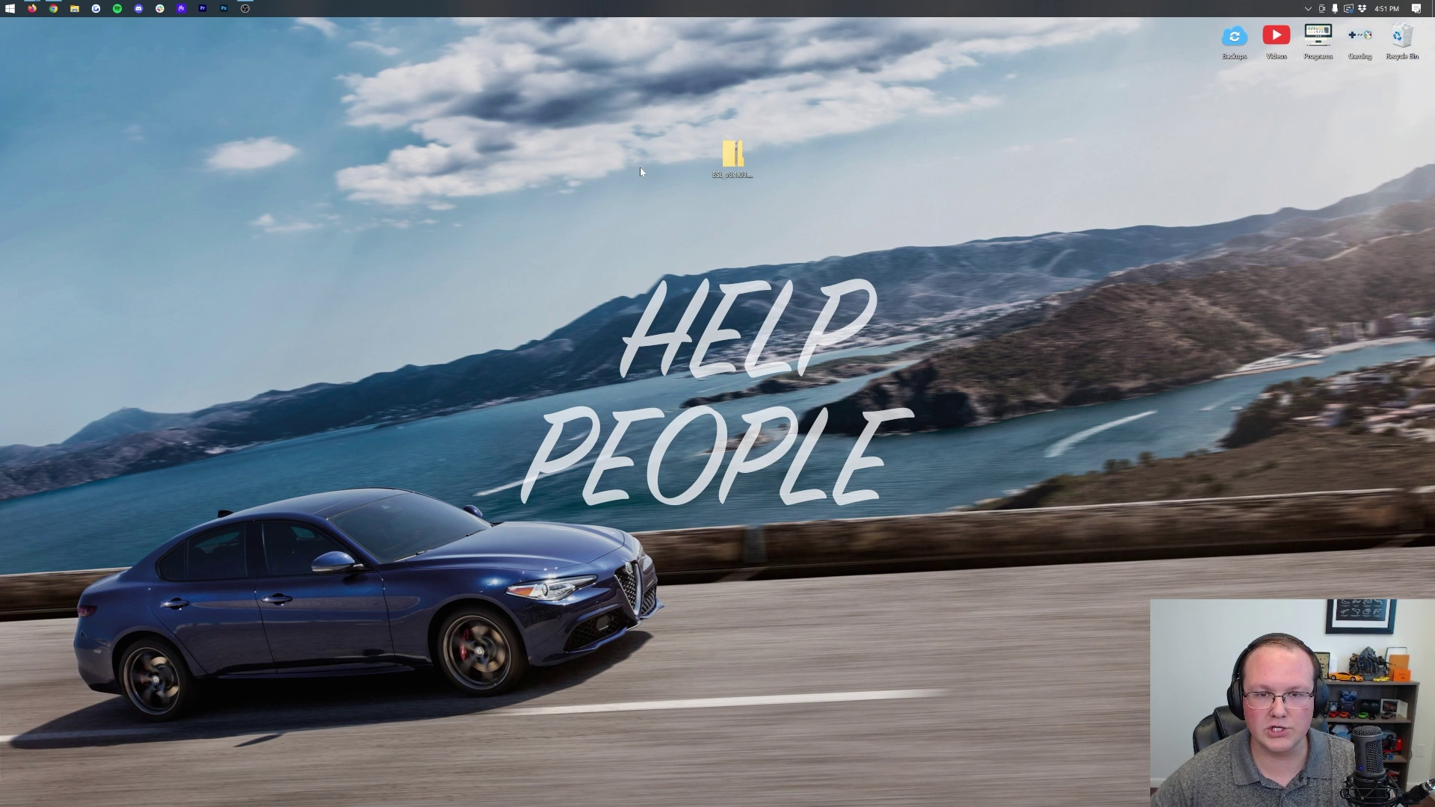
Step: Launch Minecraft Launcher, pick the OptiFine installation, and back out of the modded warning
left_click(5, 6)
left_click(3, 5)
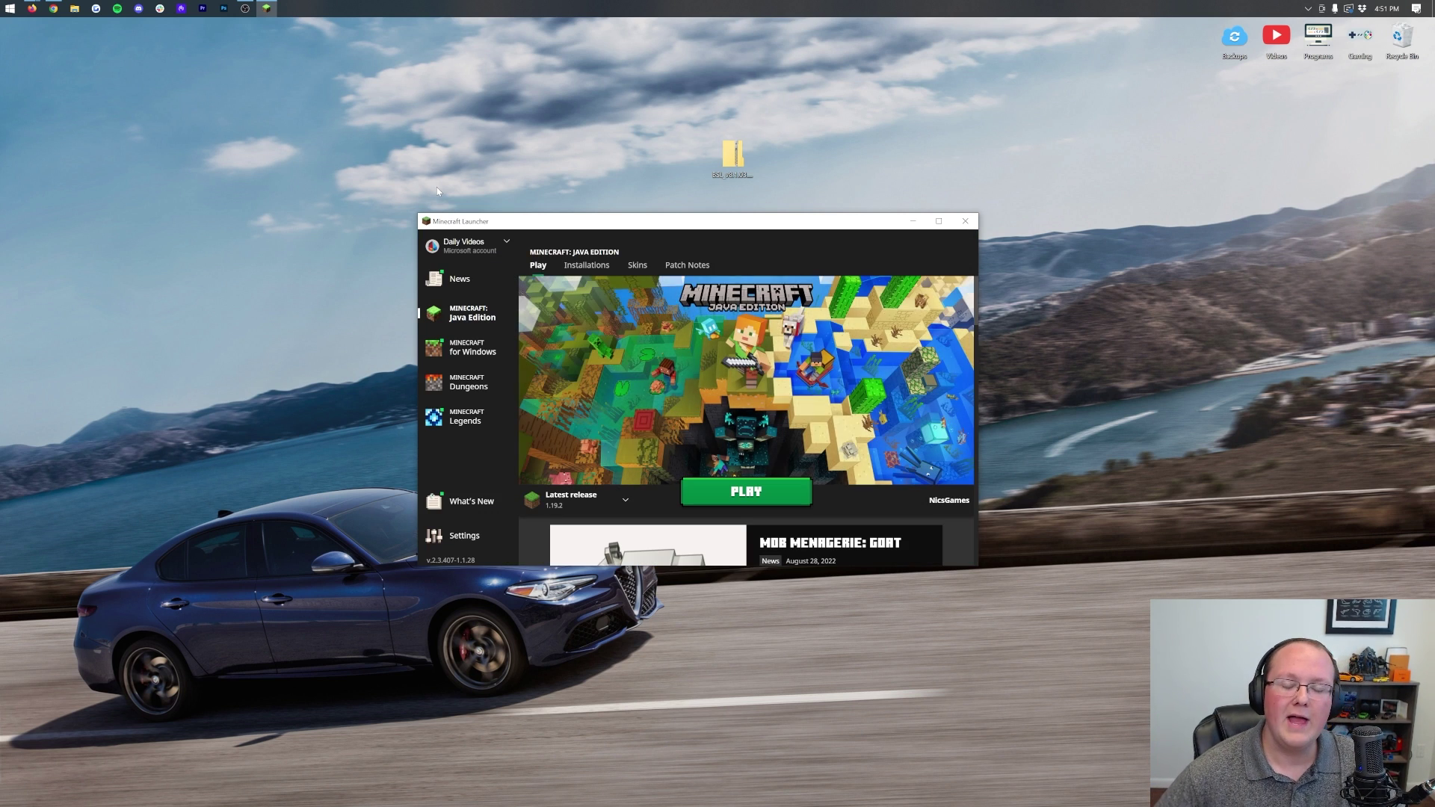
left_click(627, 503)
left_click(566, 441)
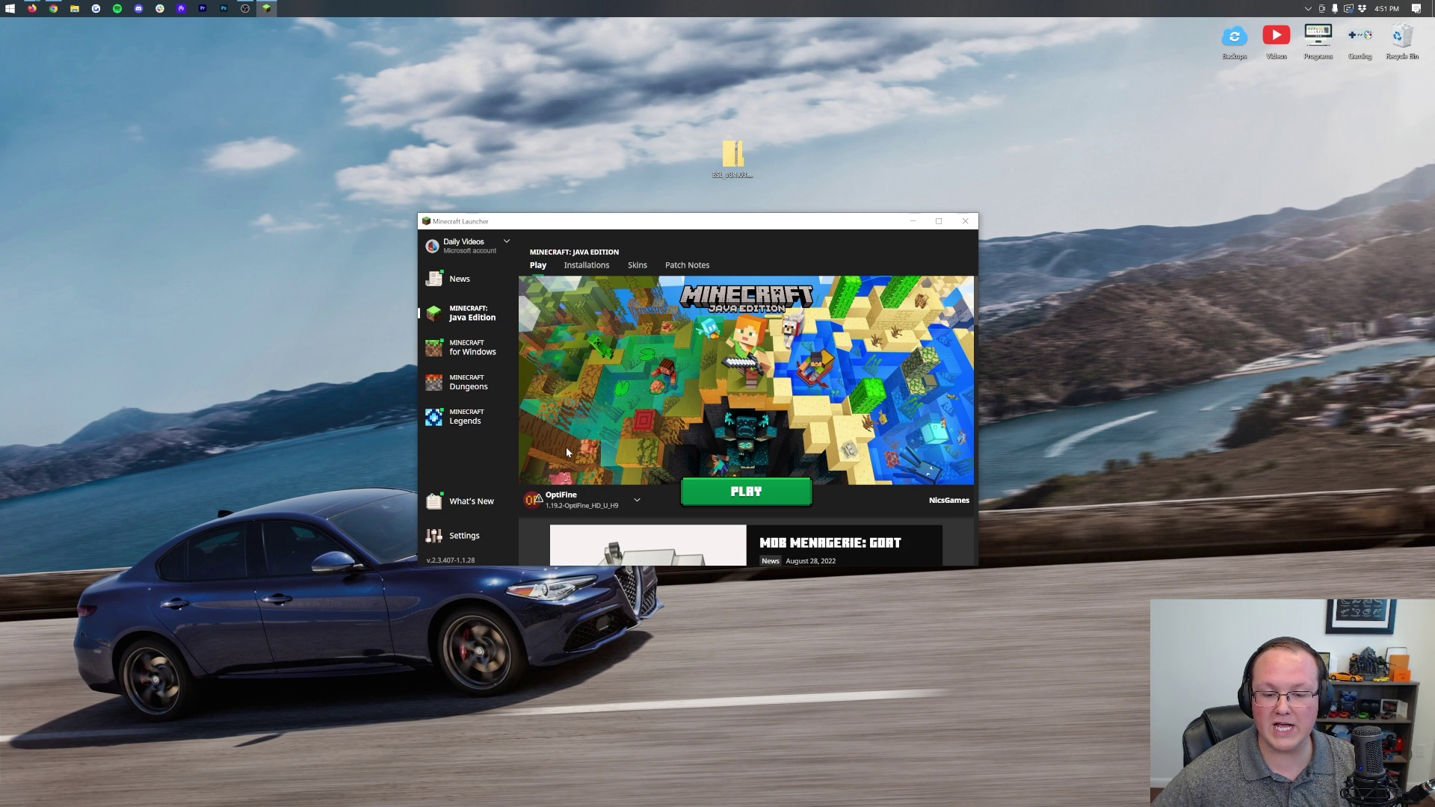
left_click(695, 493)
left_click(790, 459)
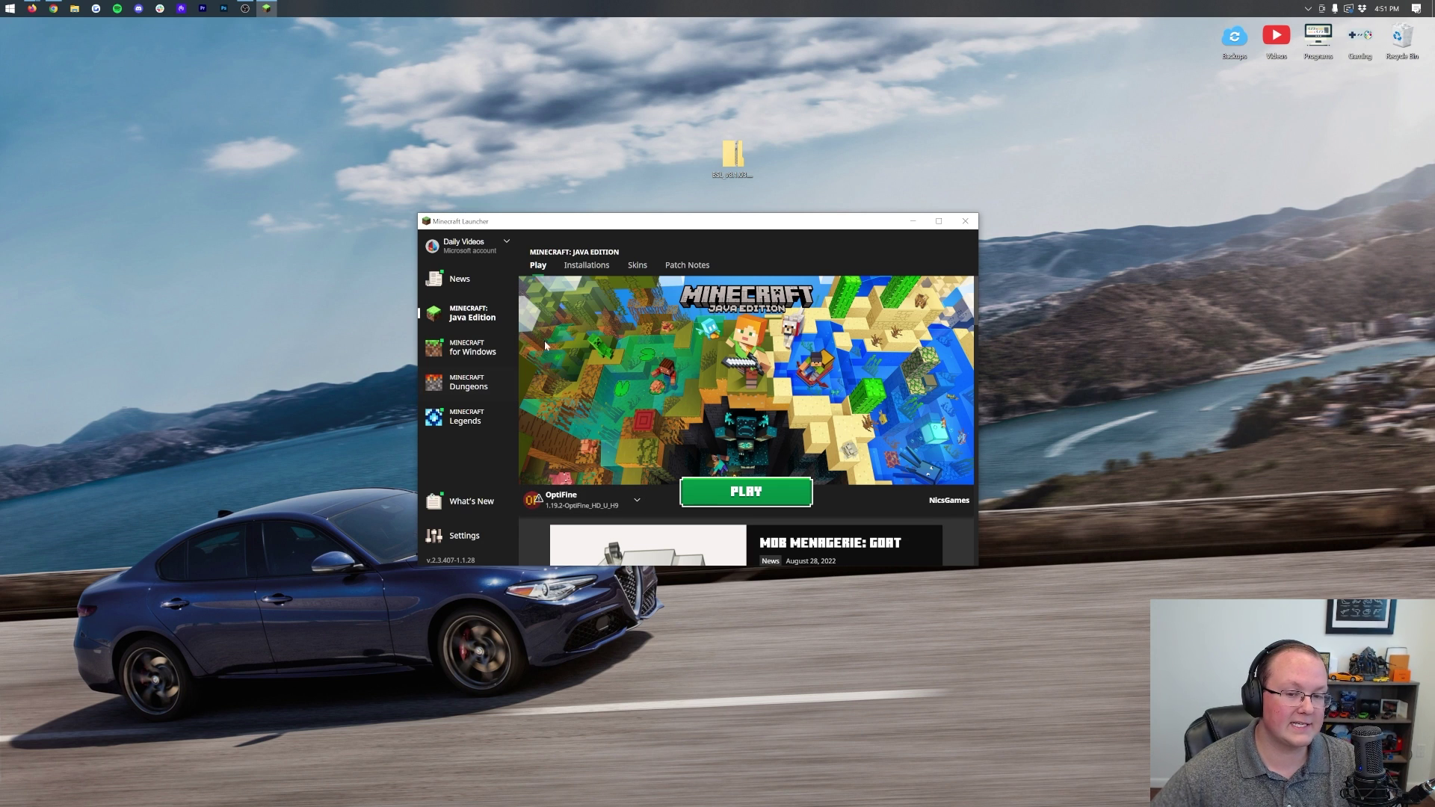
Step: In Installations, keep Modded checked to list OptiFine 1.19.2 HD U H9, then start a new installation
left_click(586, 265)
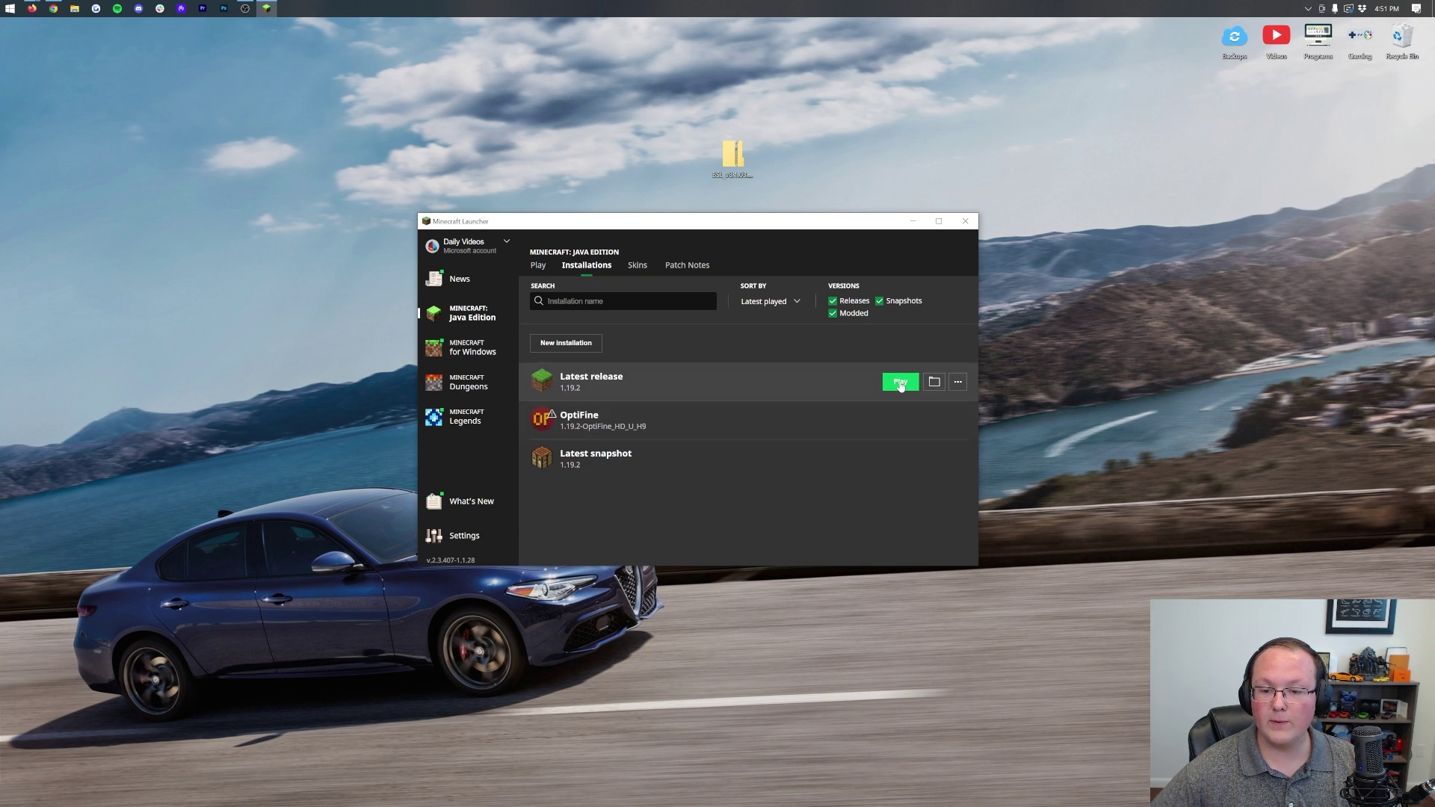
left_click(853, 313)
left_click(853, 313)
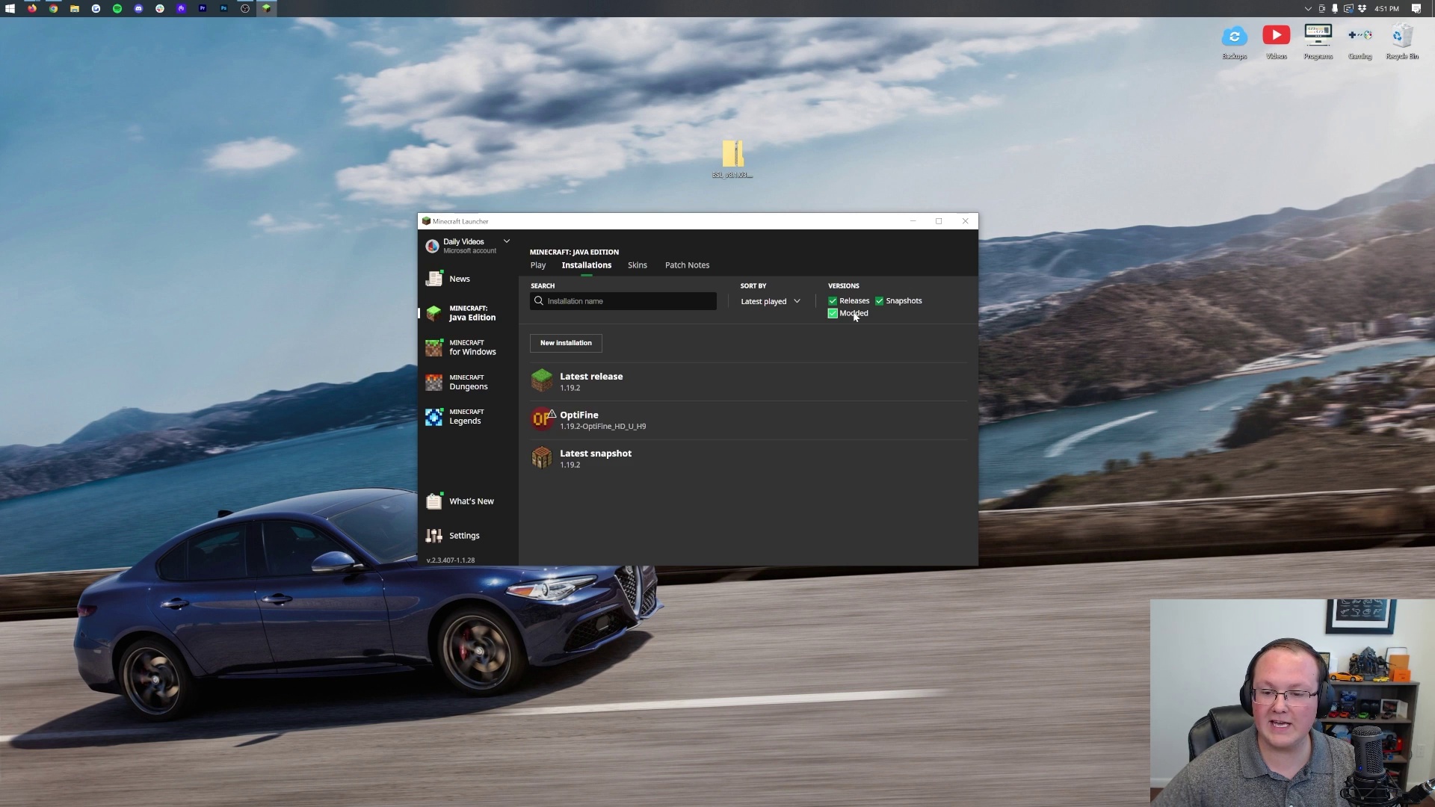
left_click(853, 314)
left_click(853, 313)
left_click(853, 313)
left_click(852, 313)
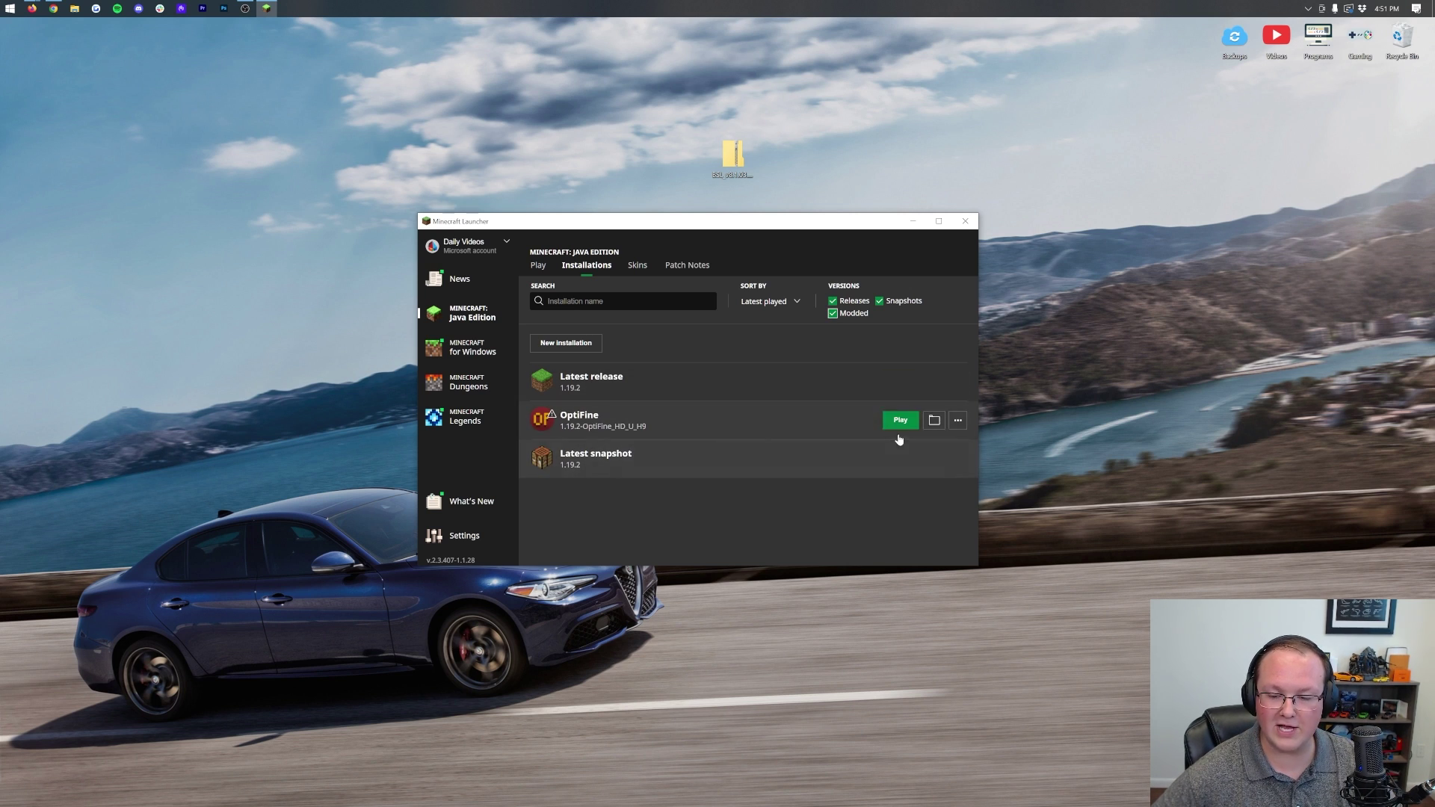
left_click(900, 421)
left_click(774, 459)
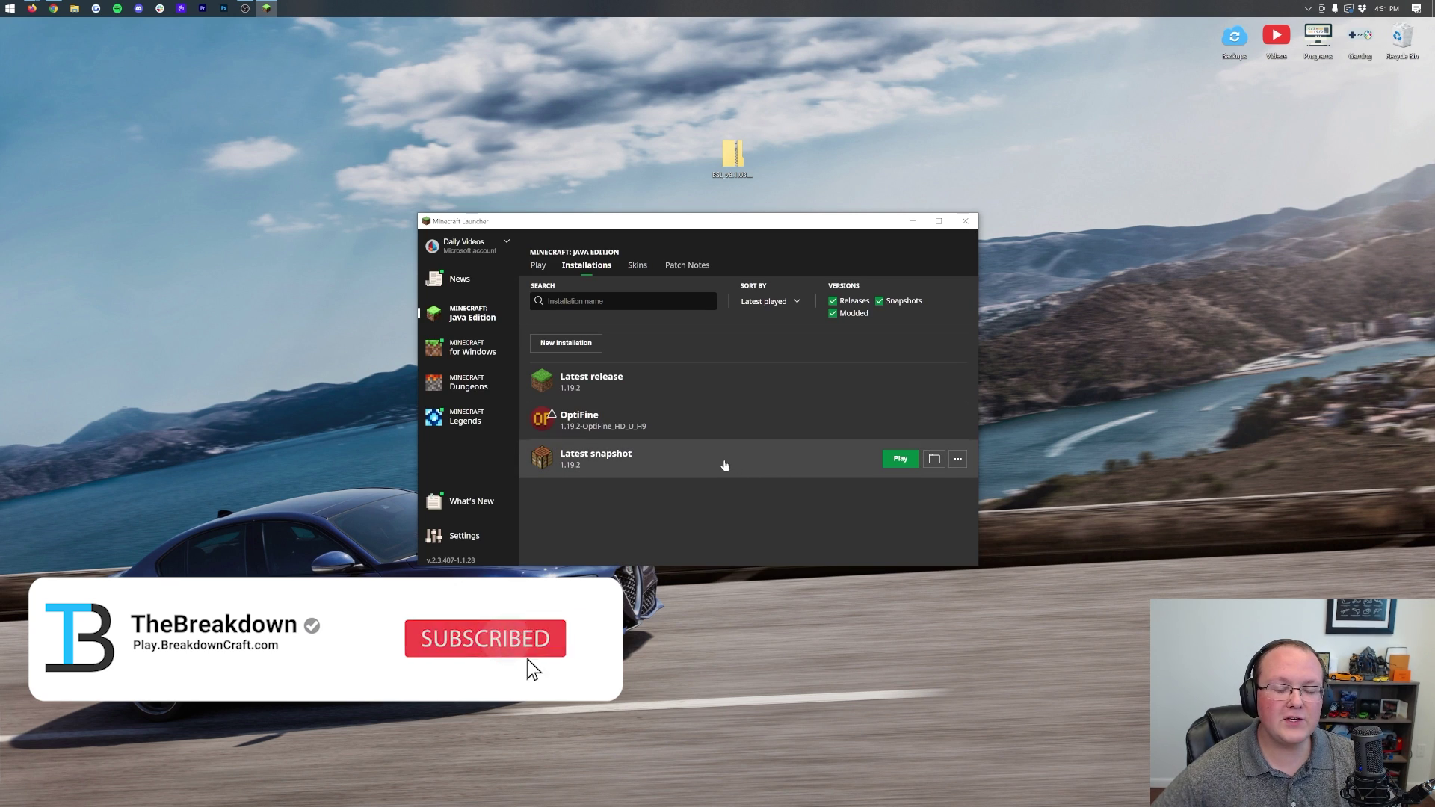
left_click(565, 342)
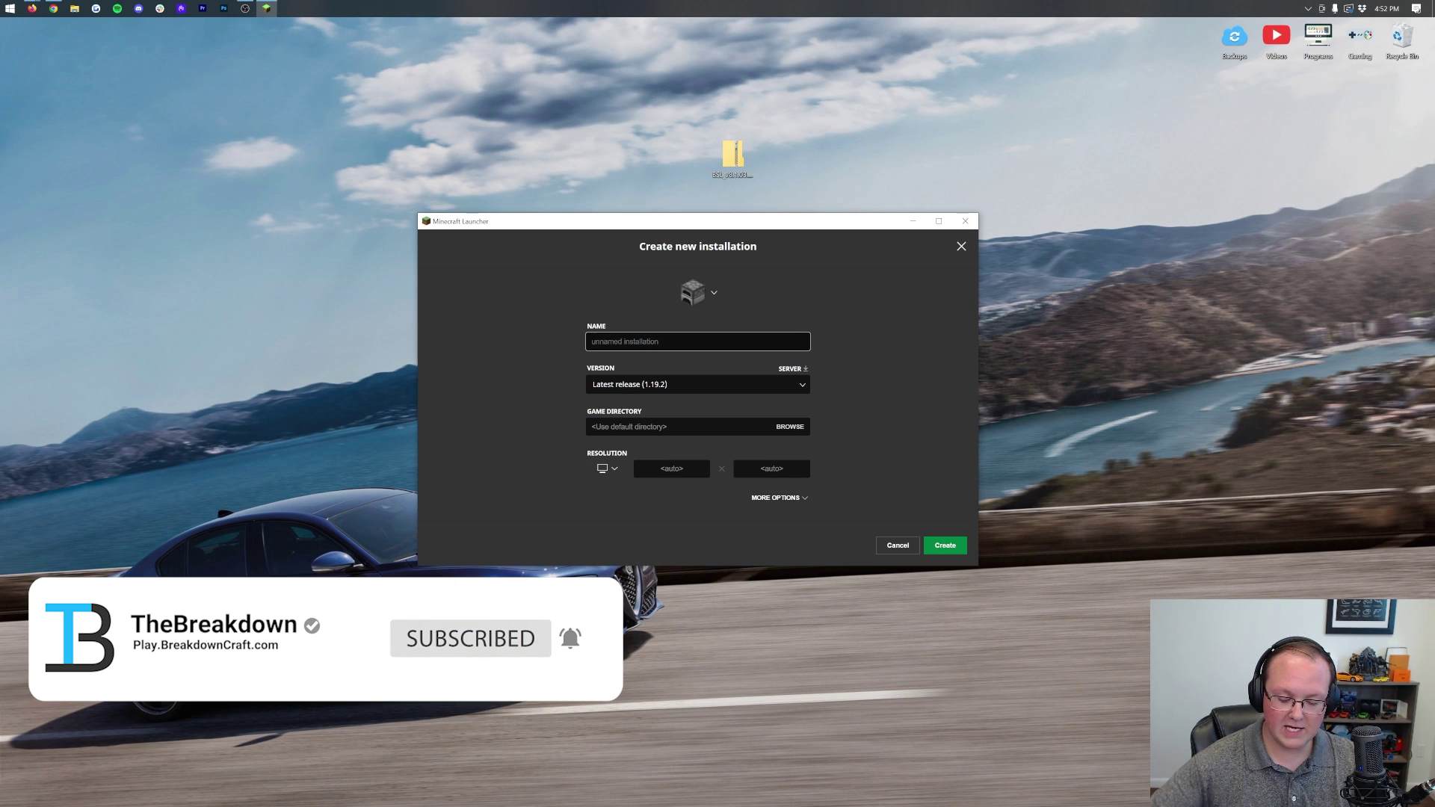
Step: Create a 'BSL' installation on 1.19.2-OptiFine_HD_U_H9 at 1920x1080, then launch it past the modded warning
type("BSL Shaders")
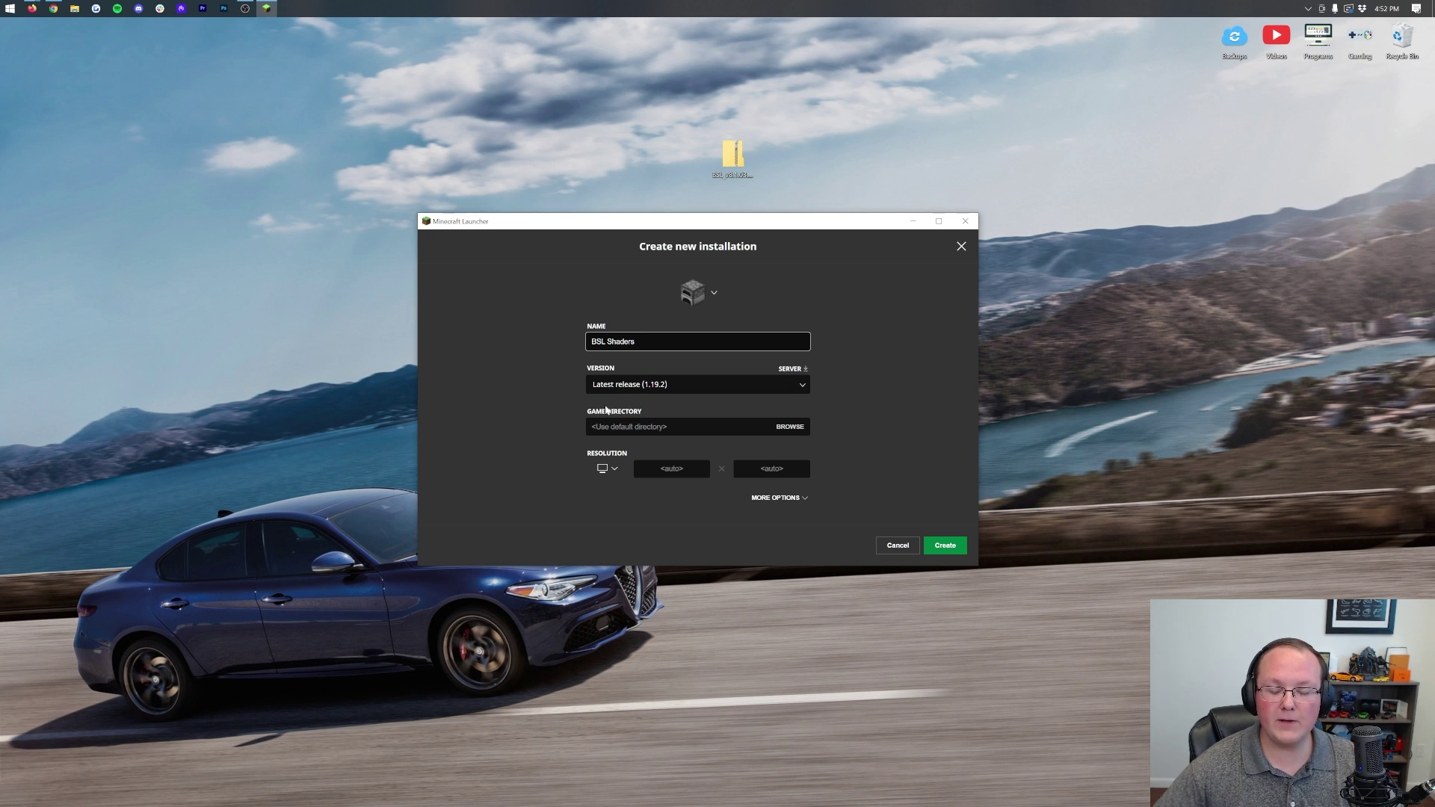
left_click(609, 384)
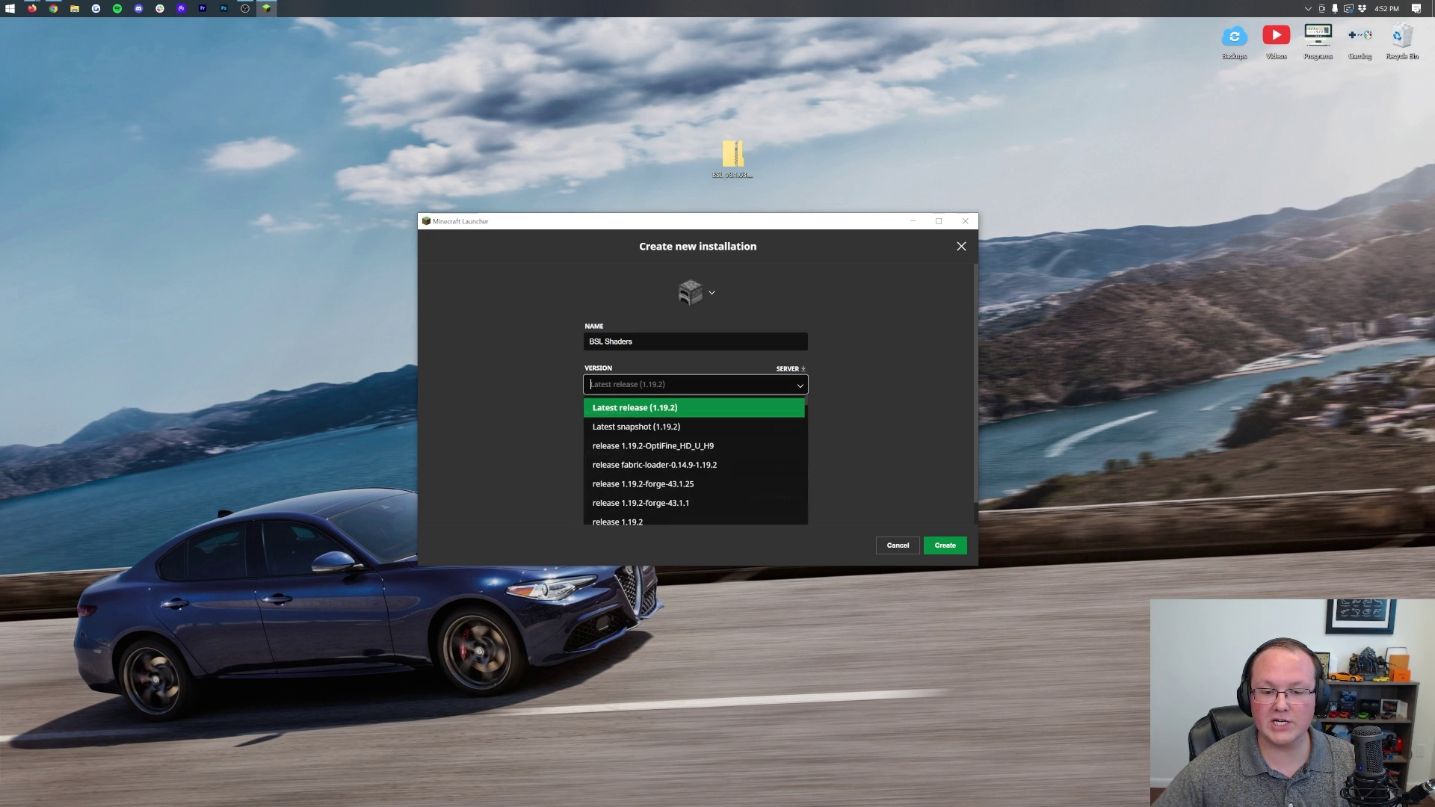
left_click(642, 449)
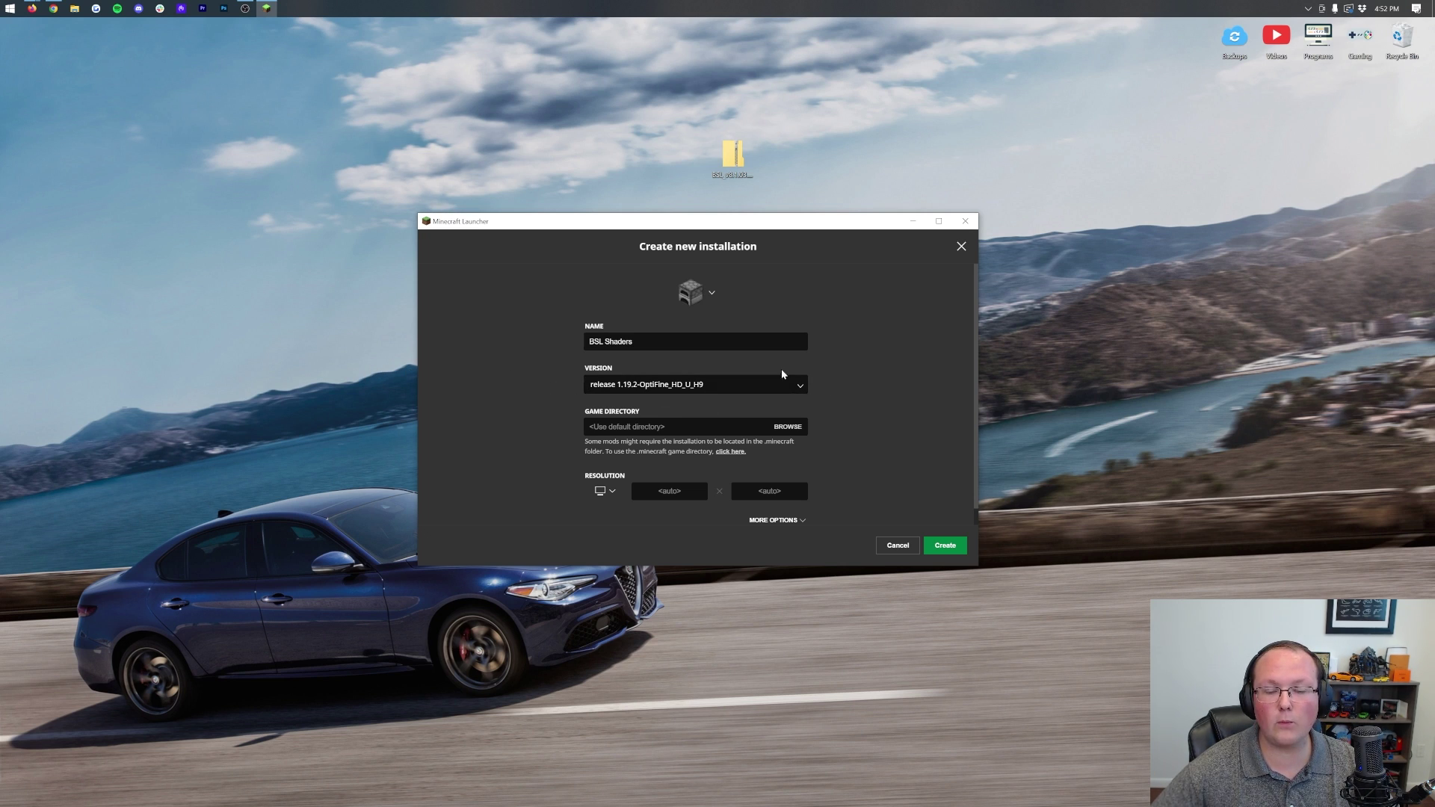
left_click(606, 491)
left_click(605, 449)
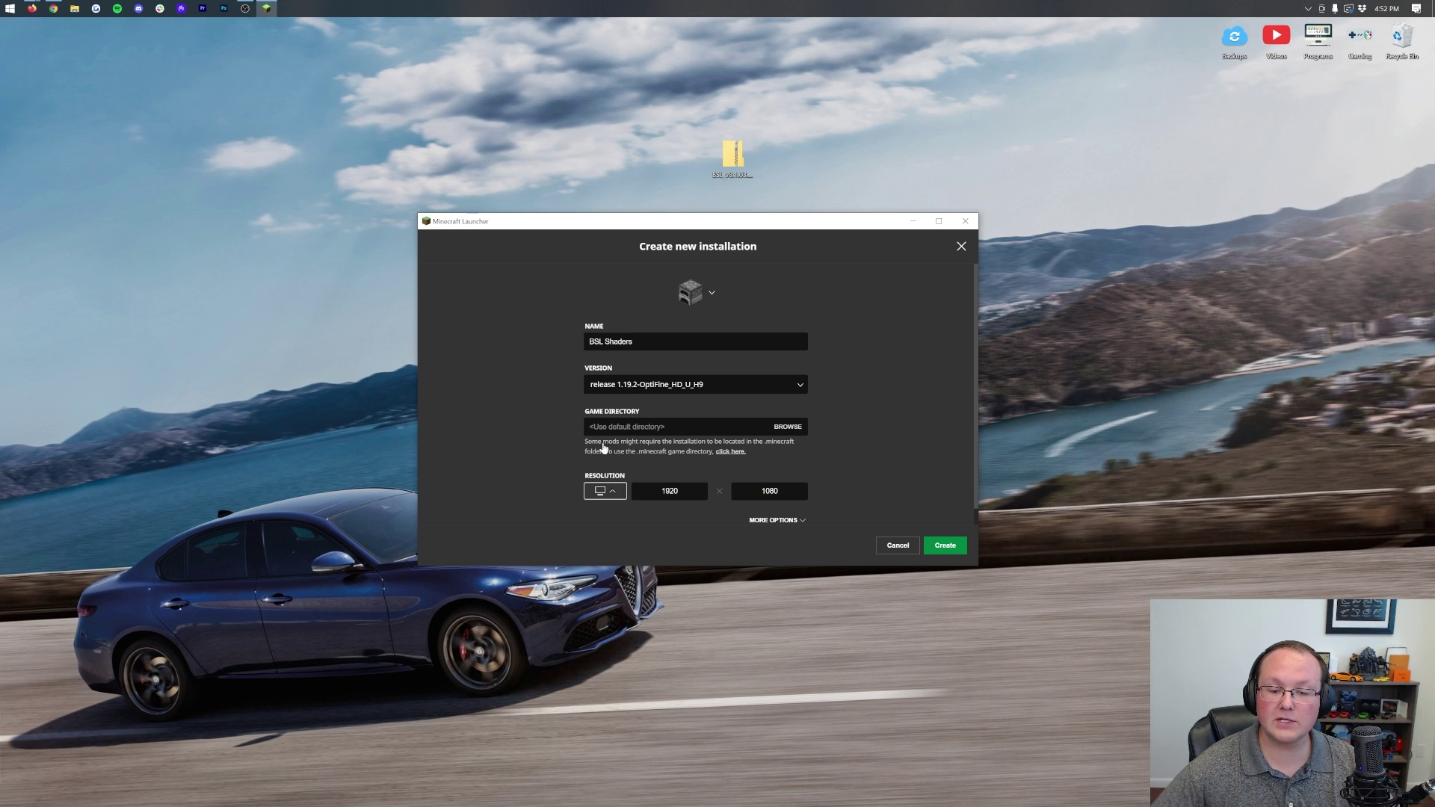
left_click(937, 545)
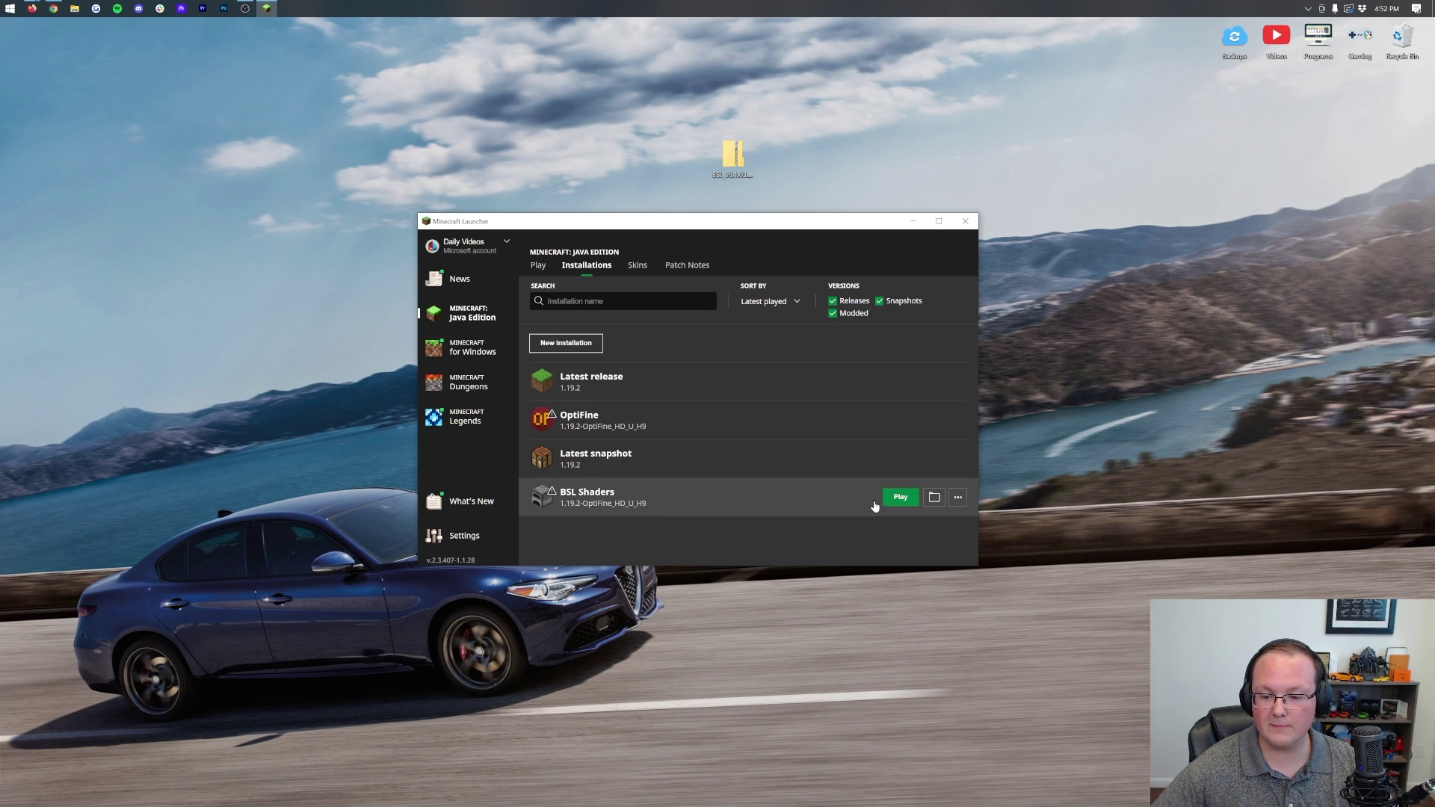
left_click(899, 497)
left_click(813, 455)
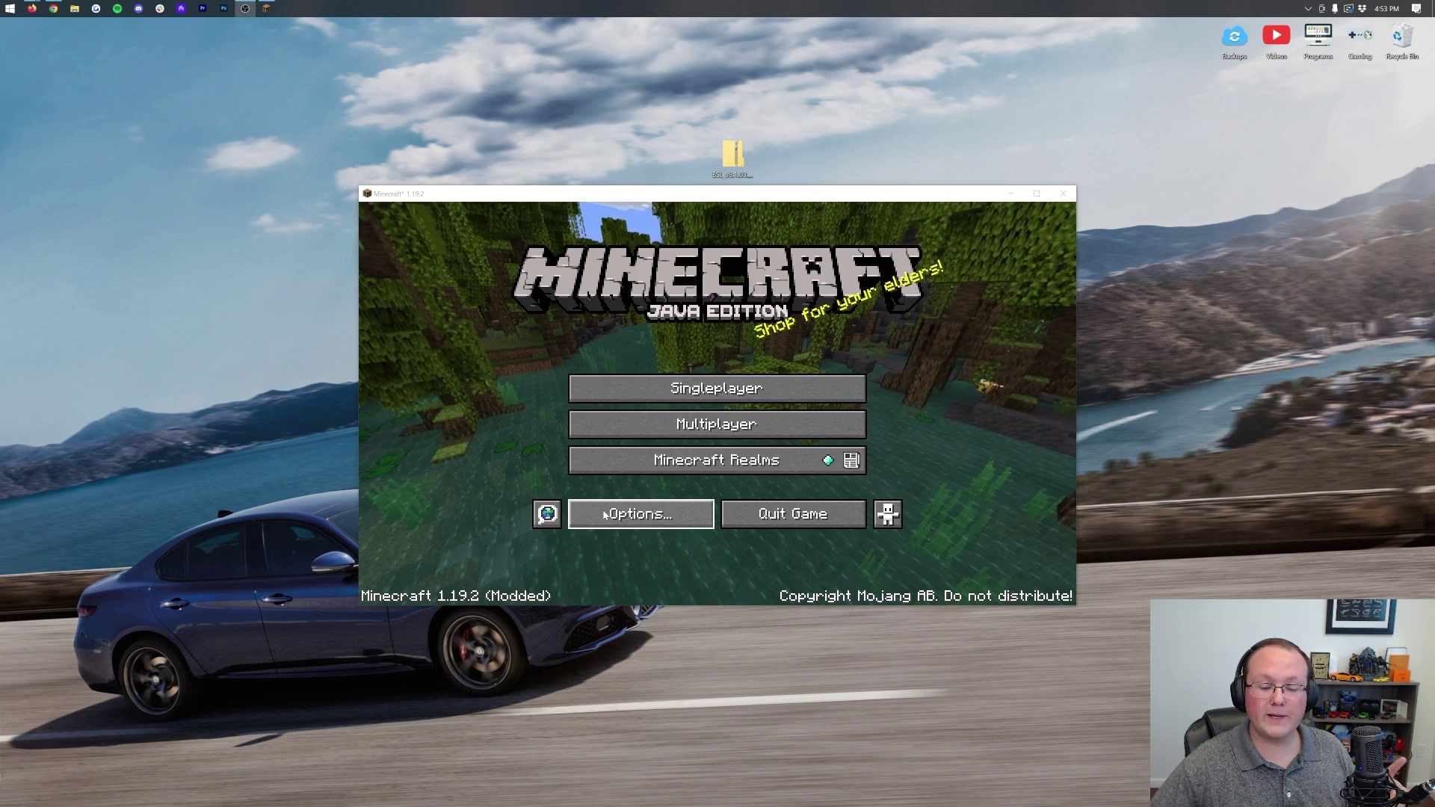
Step: Reach the Shaders list via Options and Video Settings, backing out to the title screen once before reopening it
left_click(641, 513)
left_click(576, 382)
left_click(552, 452)
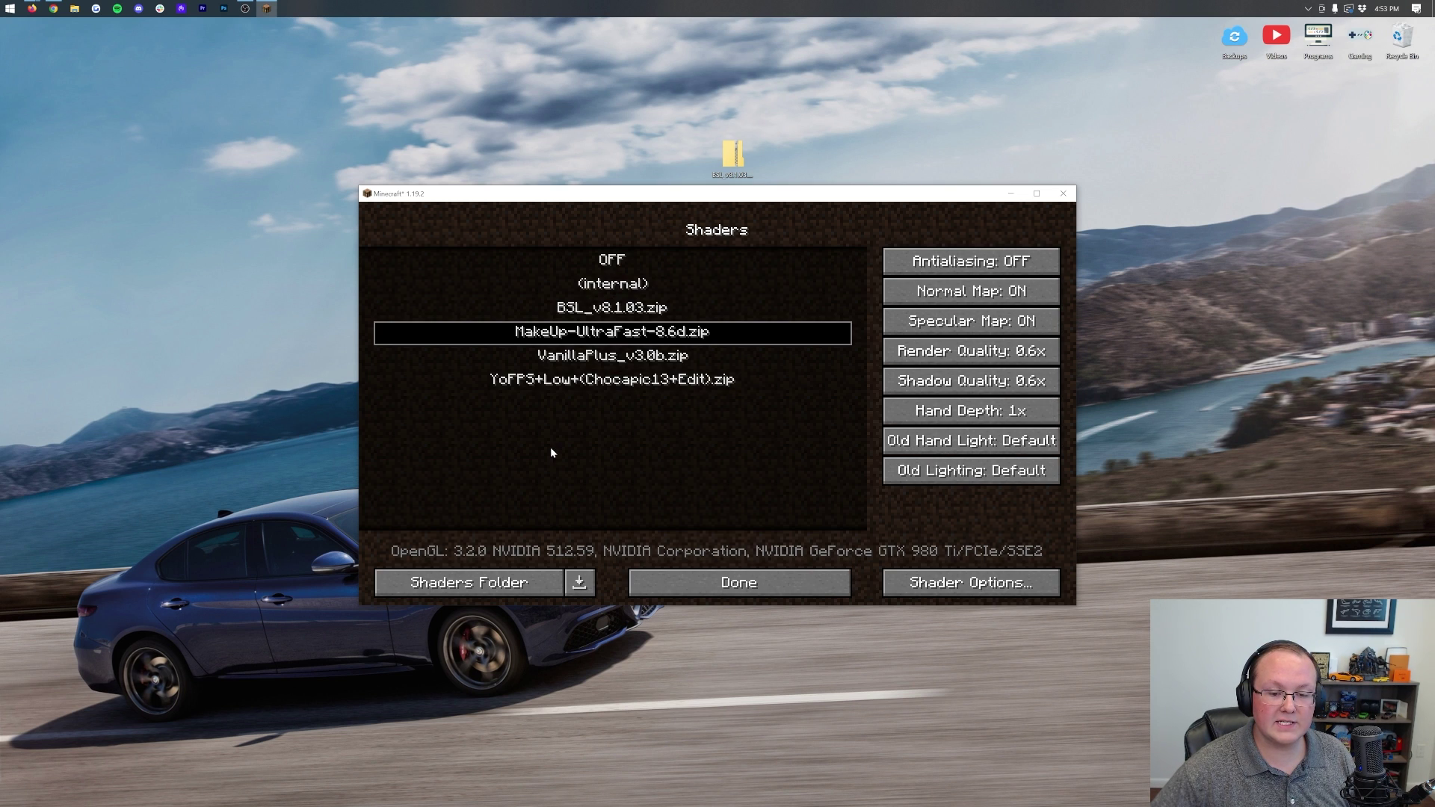
left_click(778, 598)
left_click(756, 580)
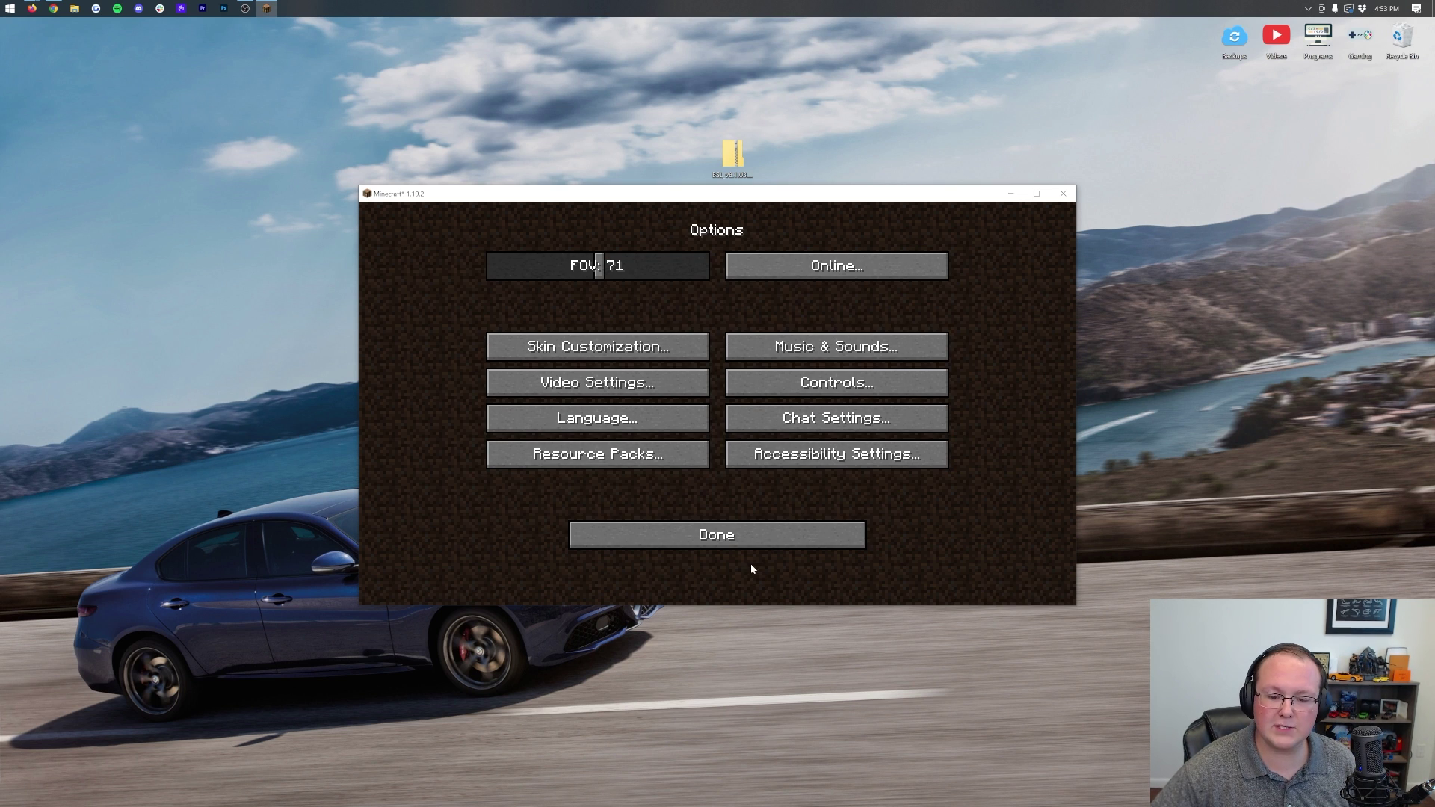
left_click(731, 543)
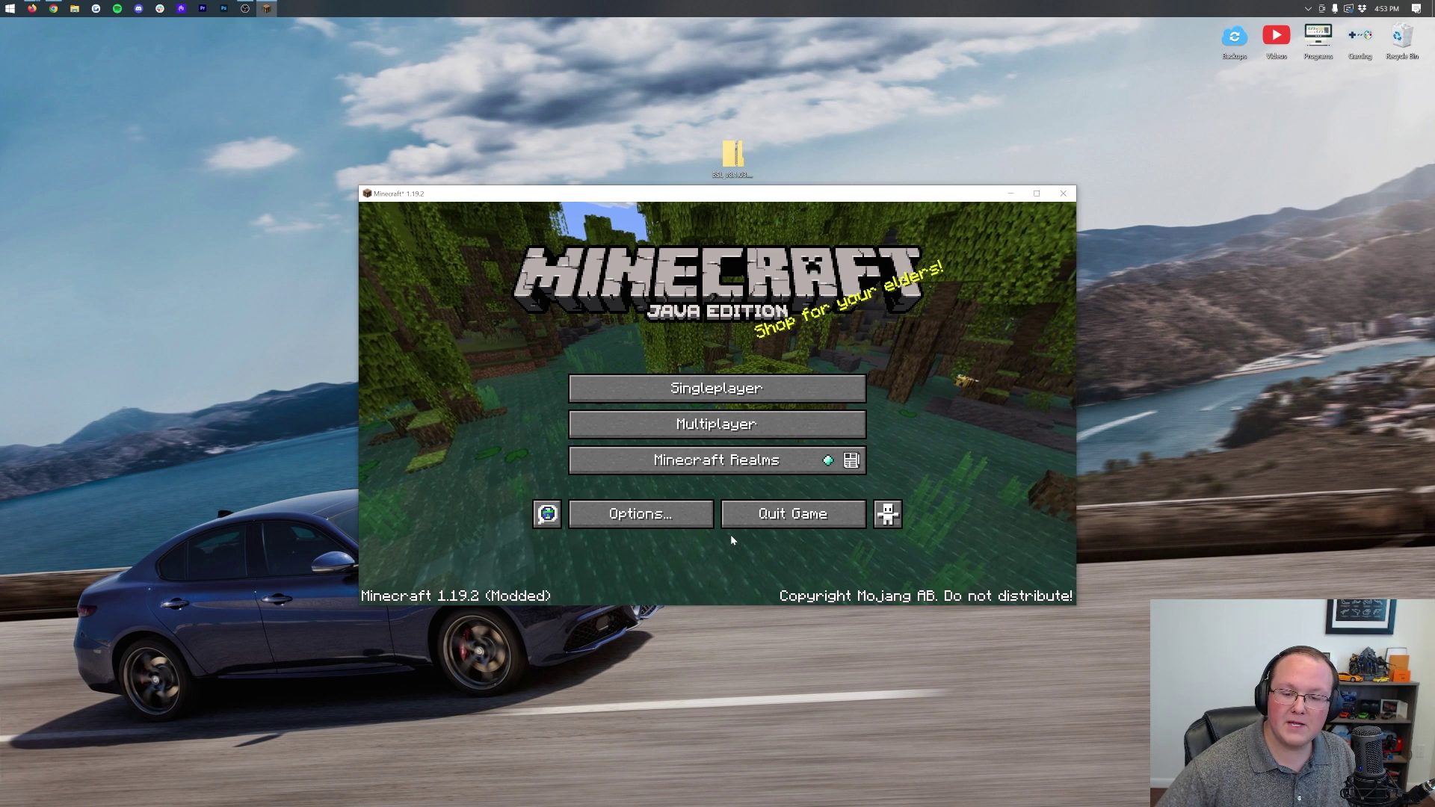
left_click(691, 522)
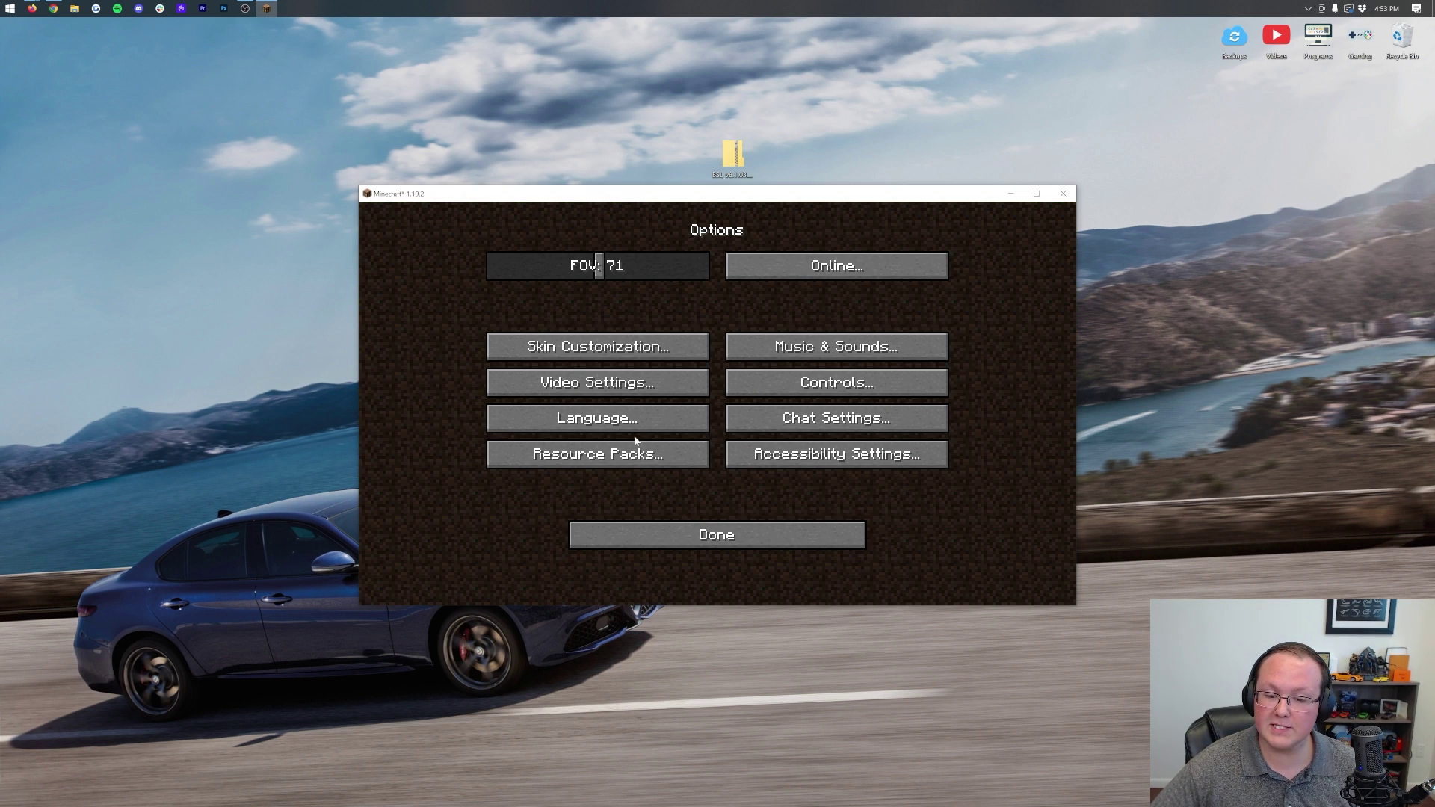
left_click(628, 381)
left_click(607, 453)
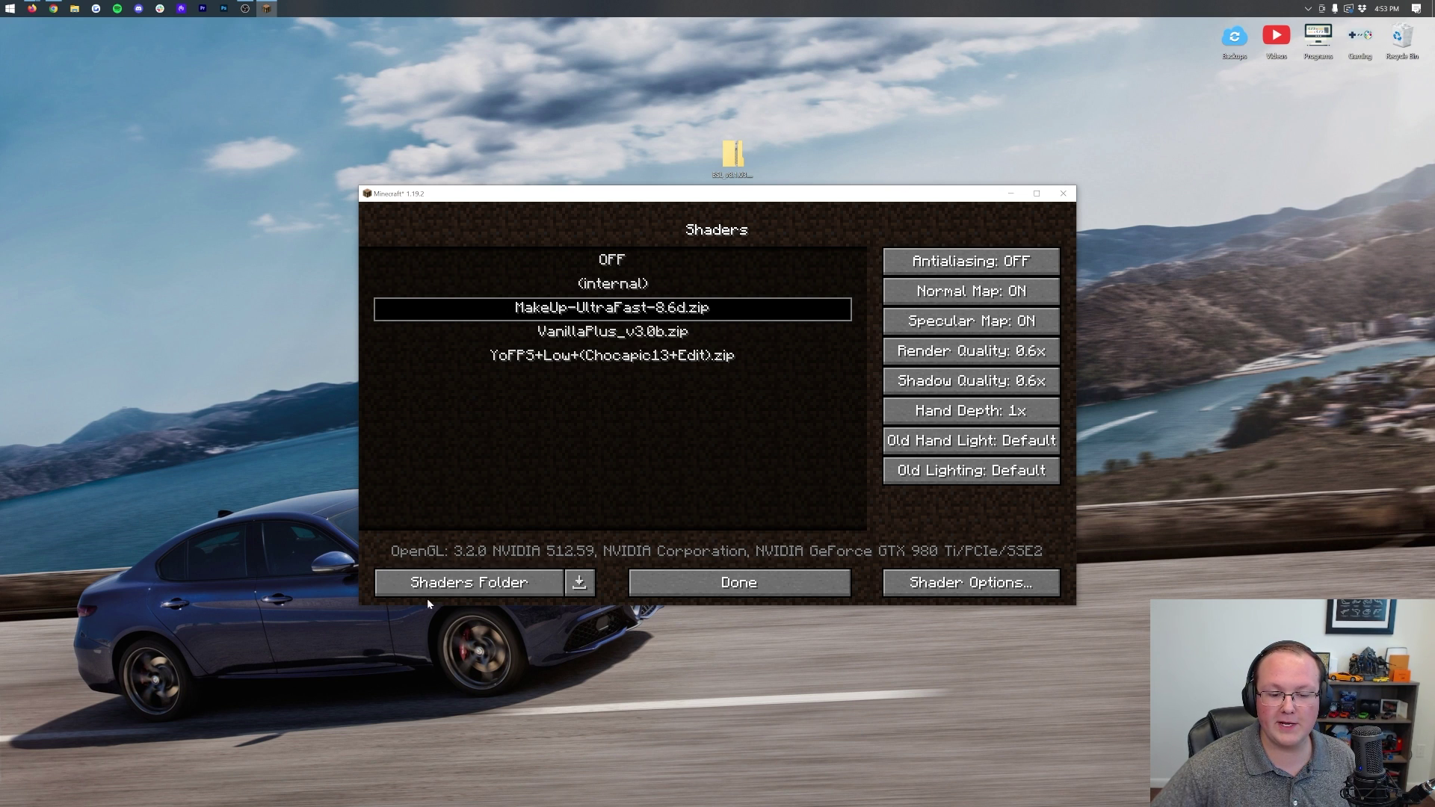
Step: Drag BSL_v8.1.03.zip from the desktop into the shaderpacks folder, then close that Explorer window
left_click(460, 588)
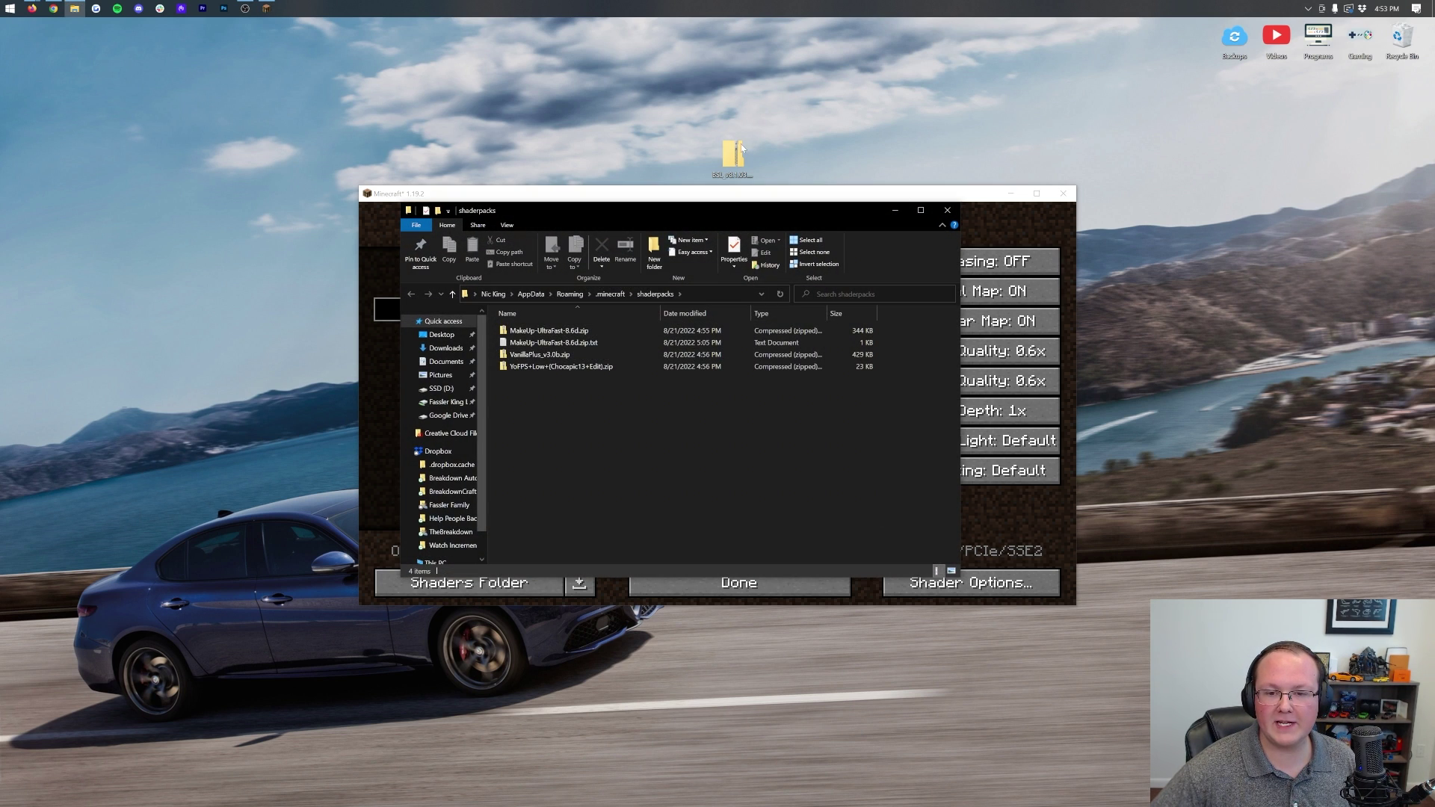
left_click_drag(742, 149, 634, 435)
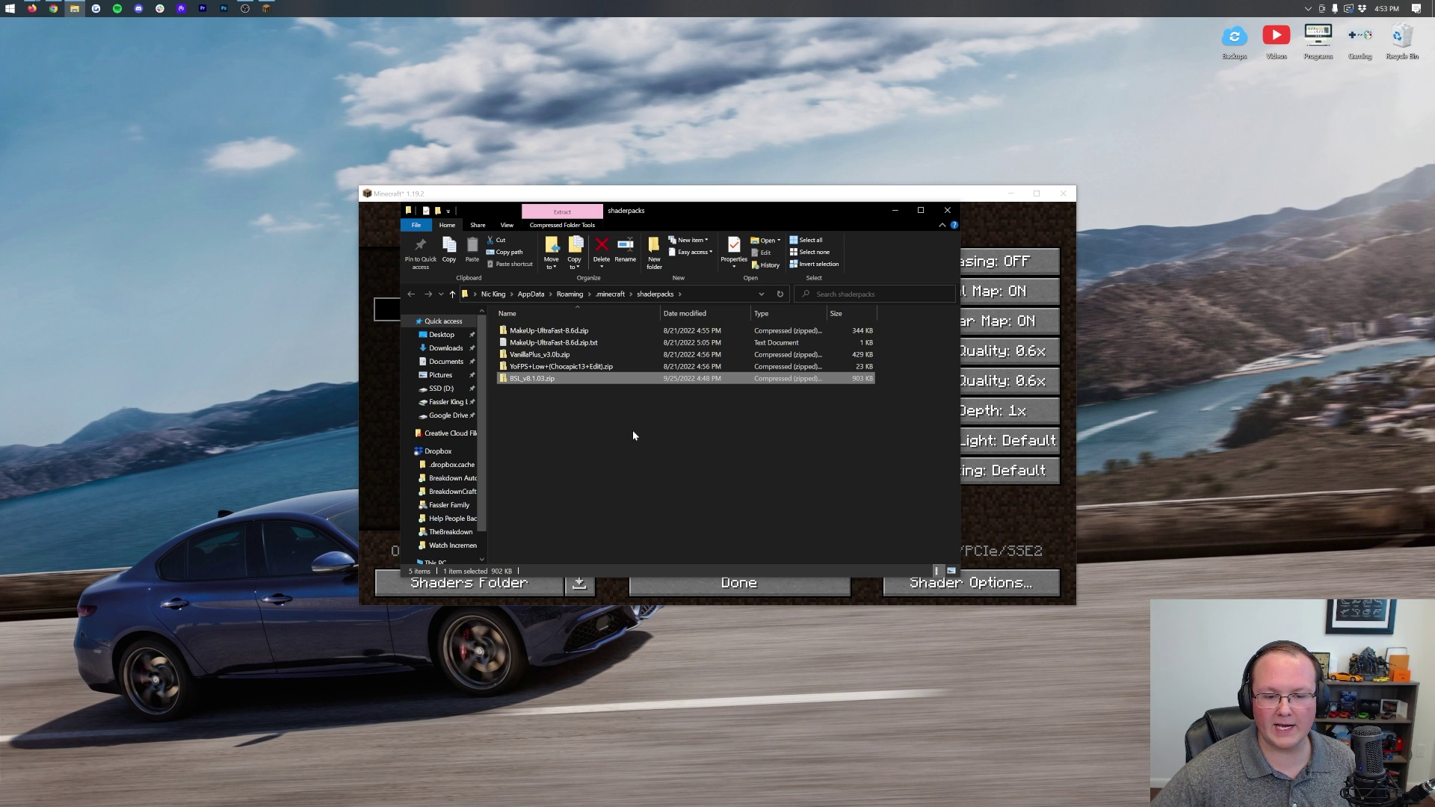
left_click(947, 210)
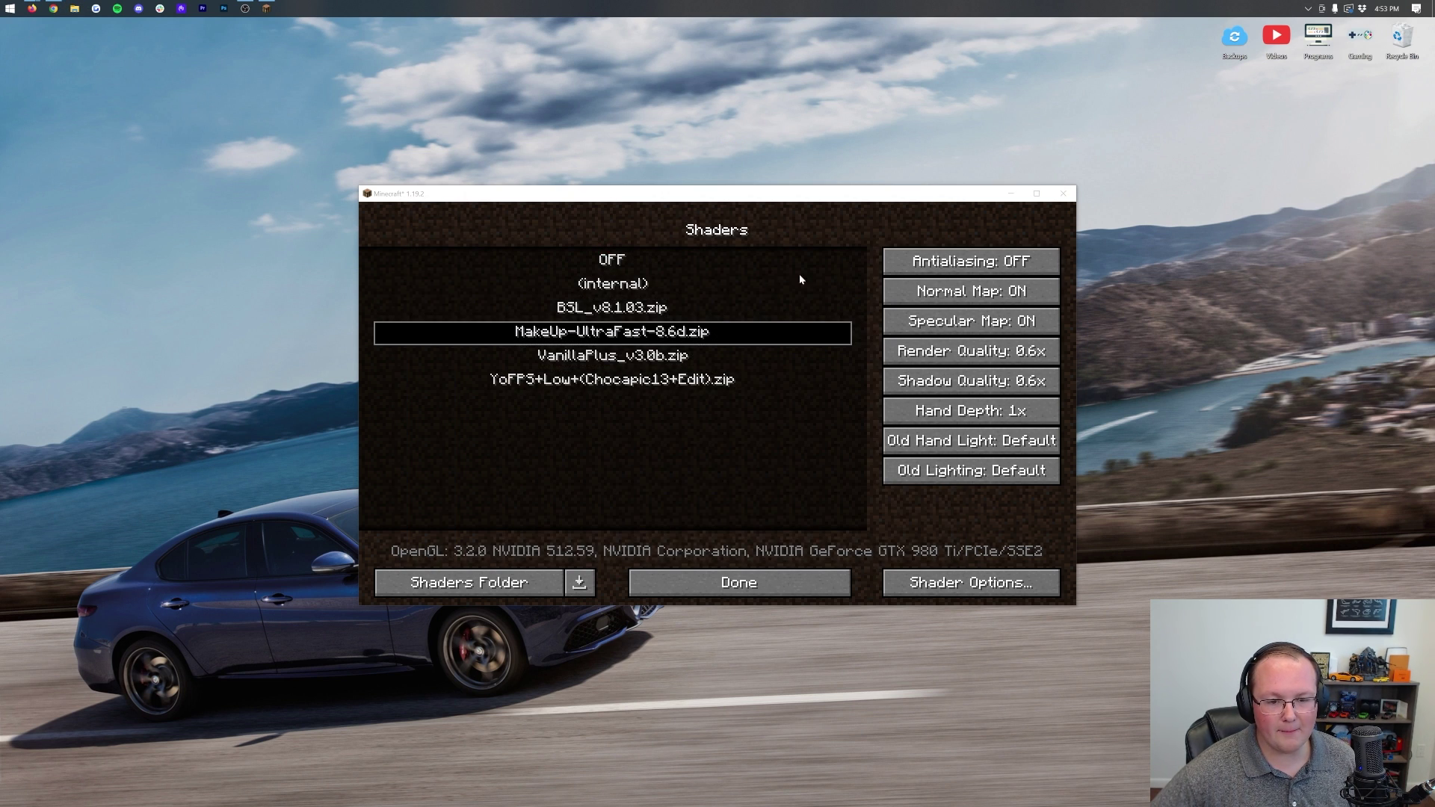
Step: Select BSL_v8.1.03.zip as the active shader pack and back out to the title screen
left_click(651, 308)
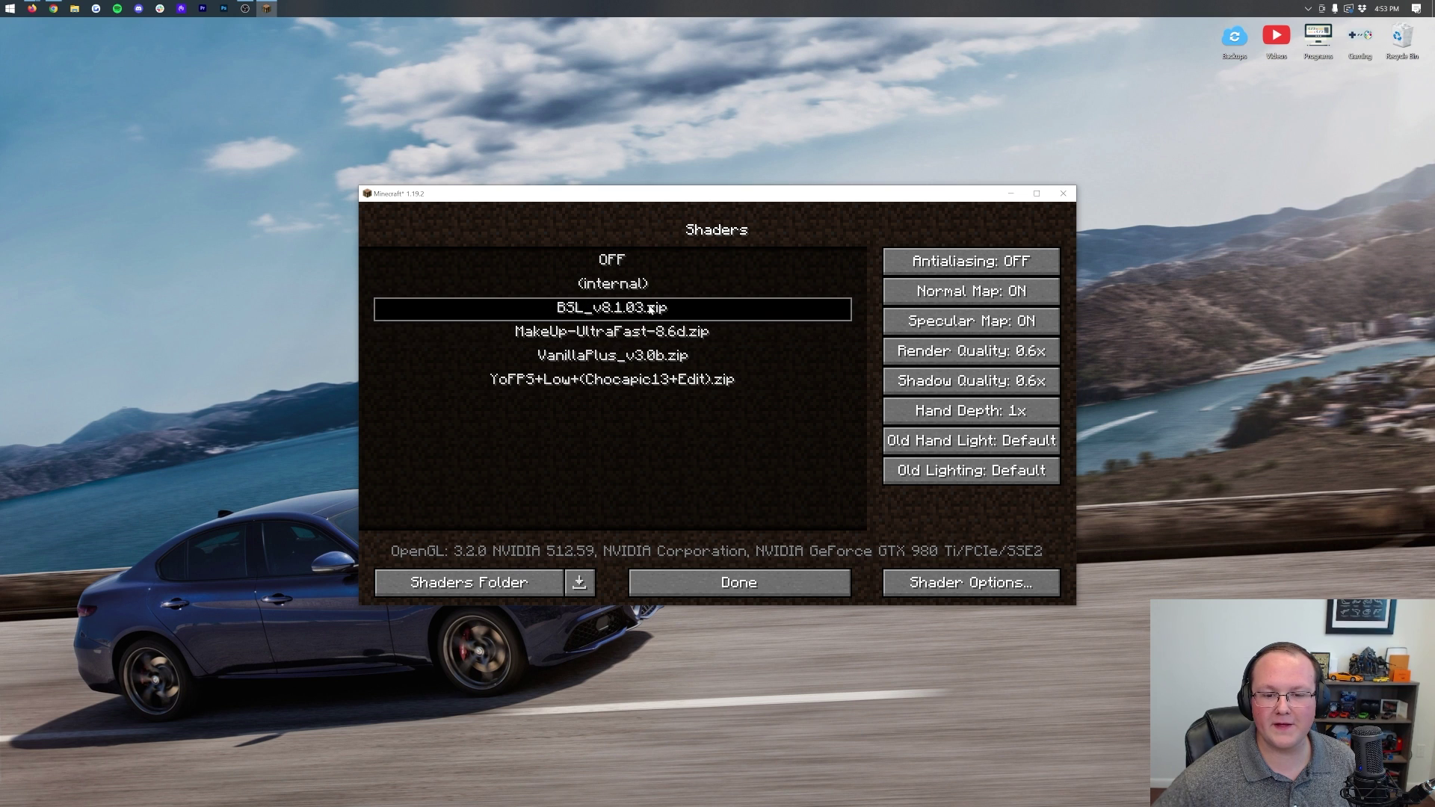
left_click(750, 571)
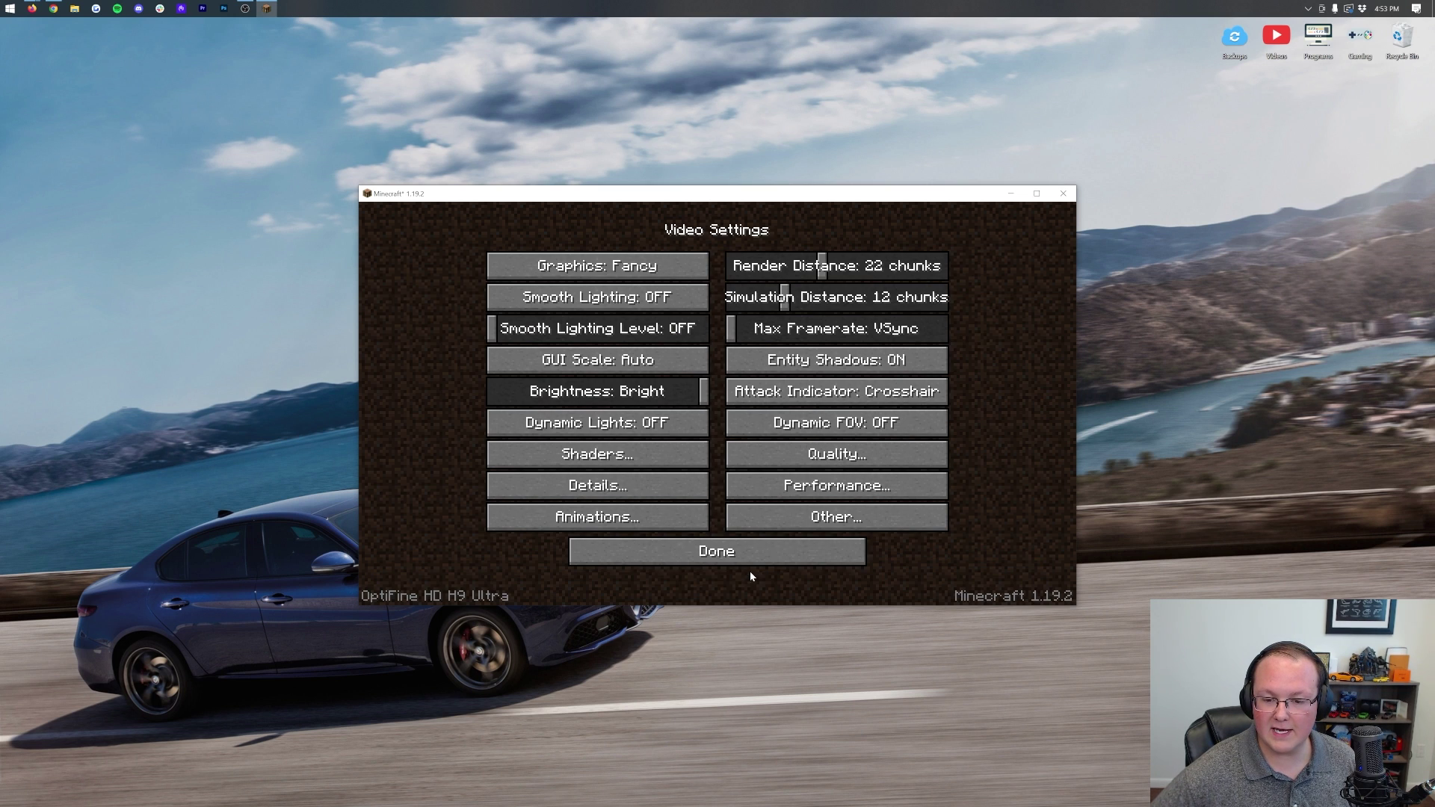
left_click(746, 554)
left_click(740, 540)
Step: Load the Seed: 867-5309 singleplayer world and move around to view the shaded terrain and water
left_click(665, 397)
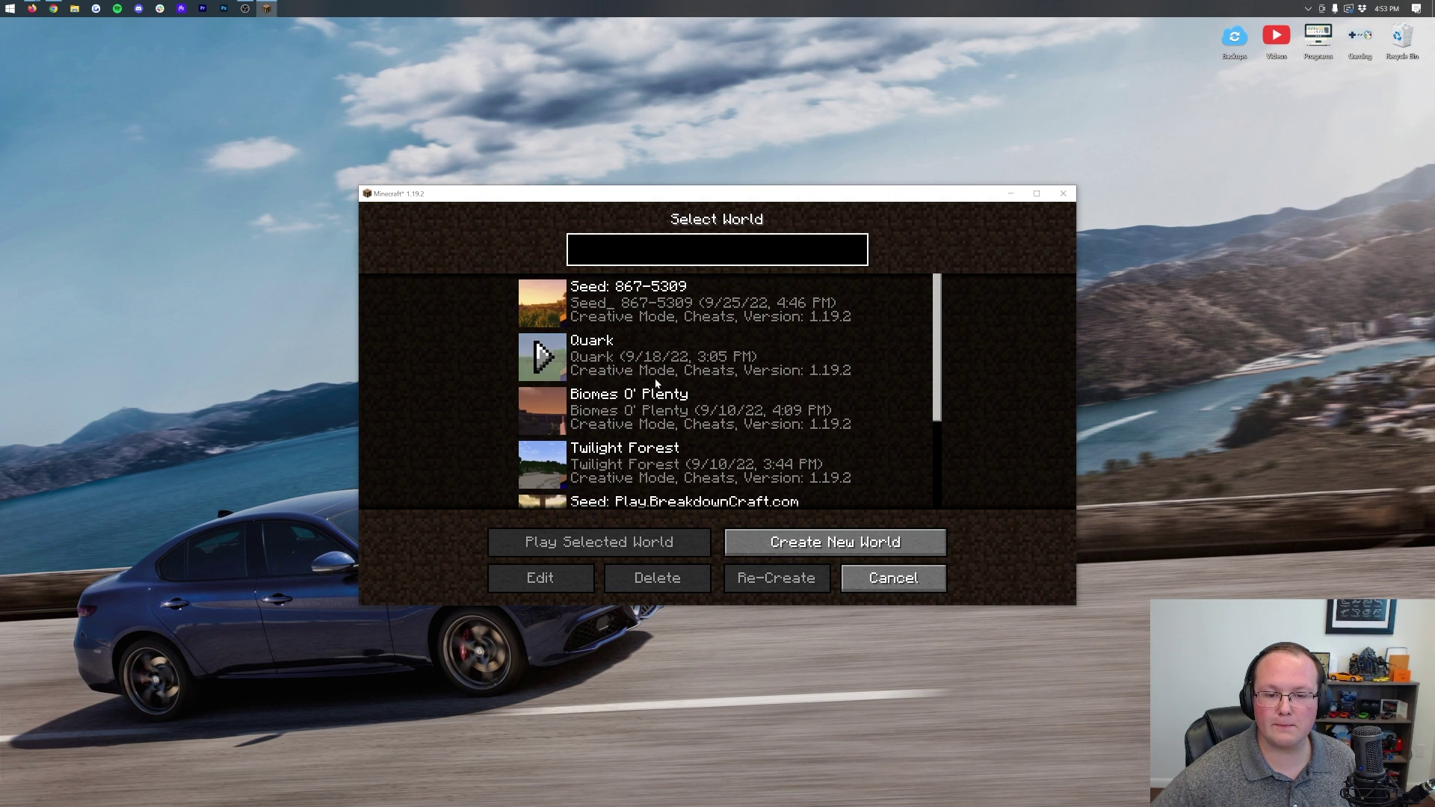
left_click(626, 305)
double_click(813, 312)
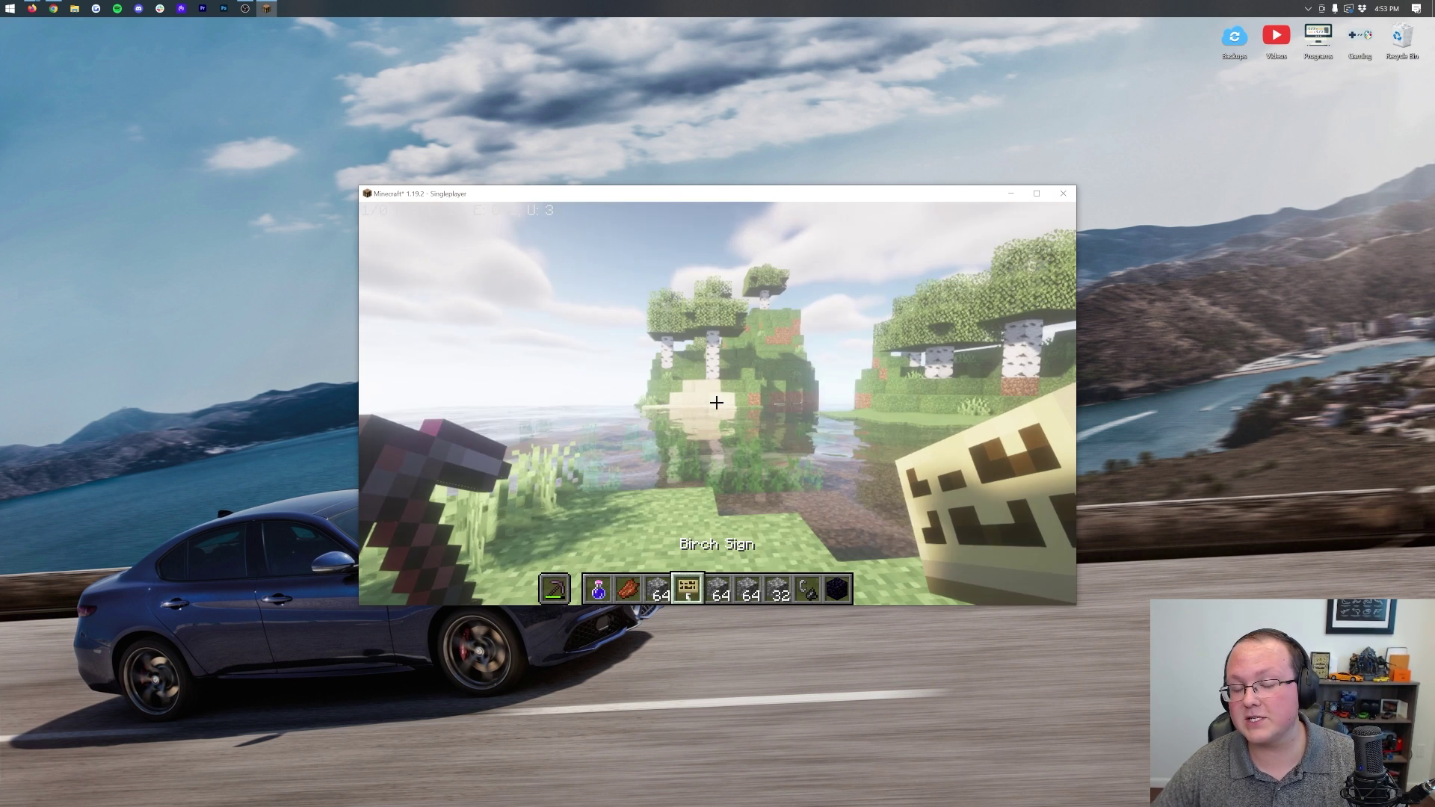
key("w")
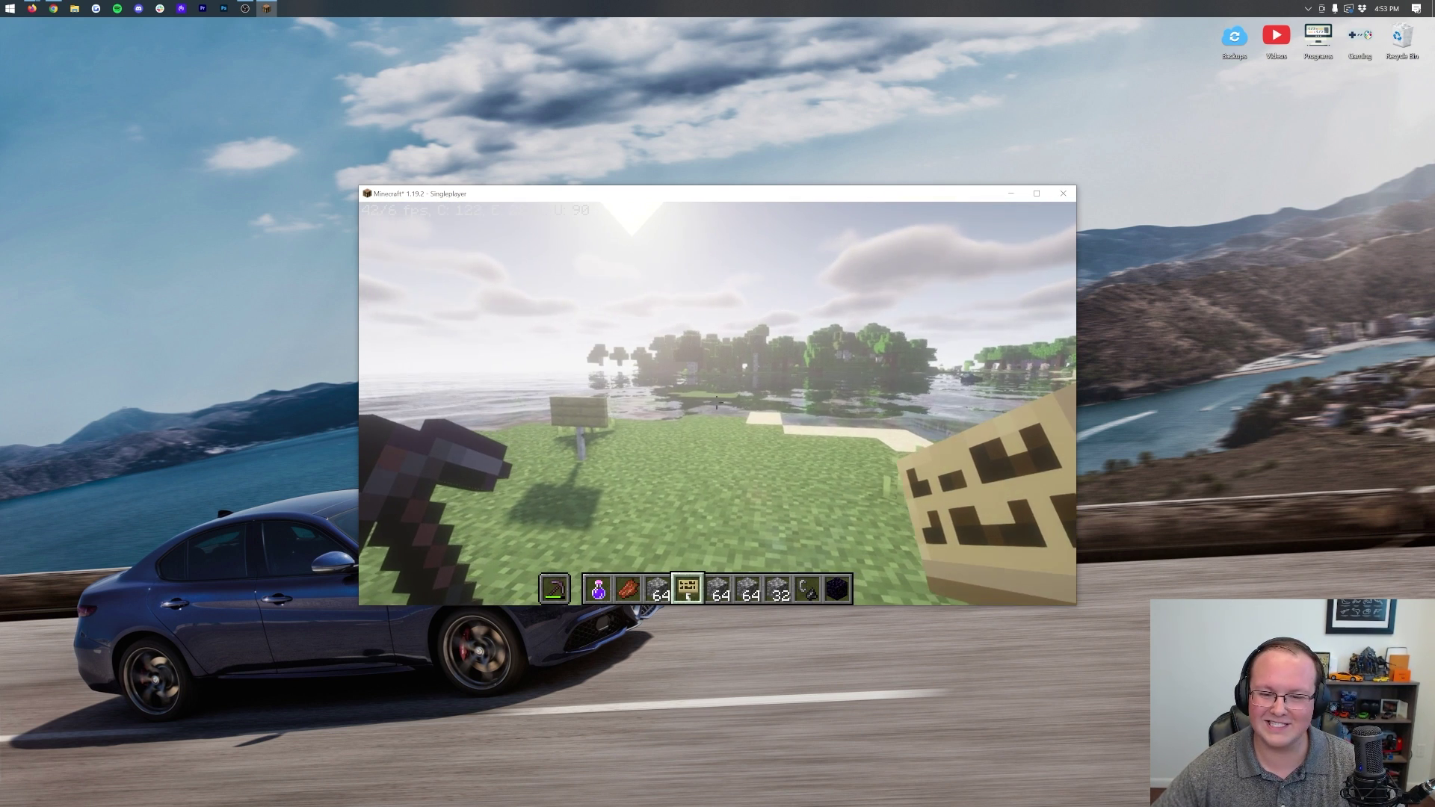
key("w")
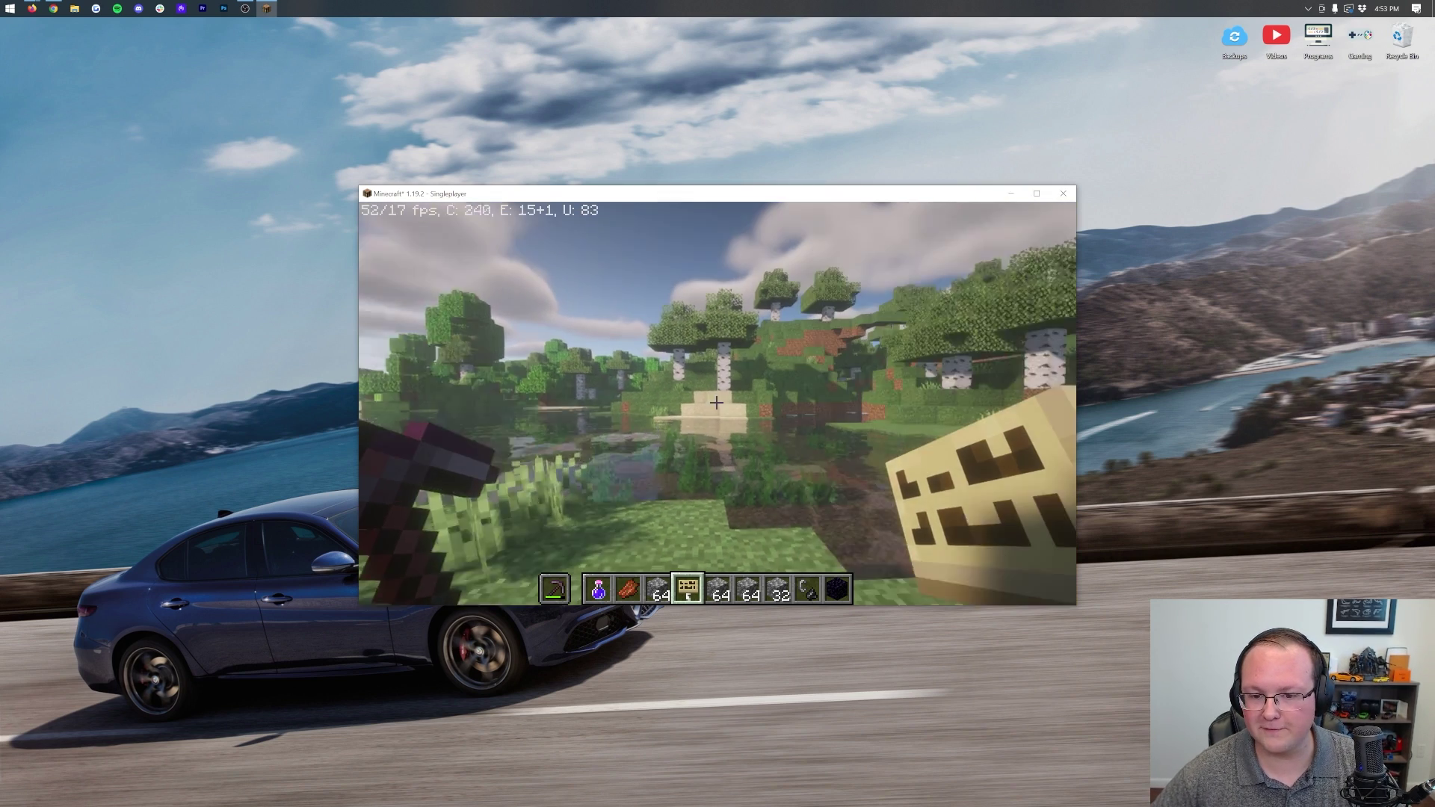
Step: Pause the game and open the BSL pack's Shader Options through Options, Video Settings and Shaders
key("Escape")
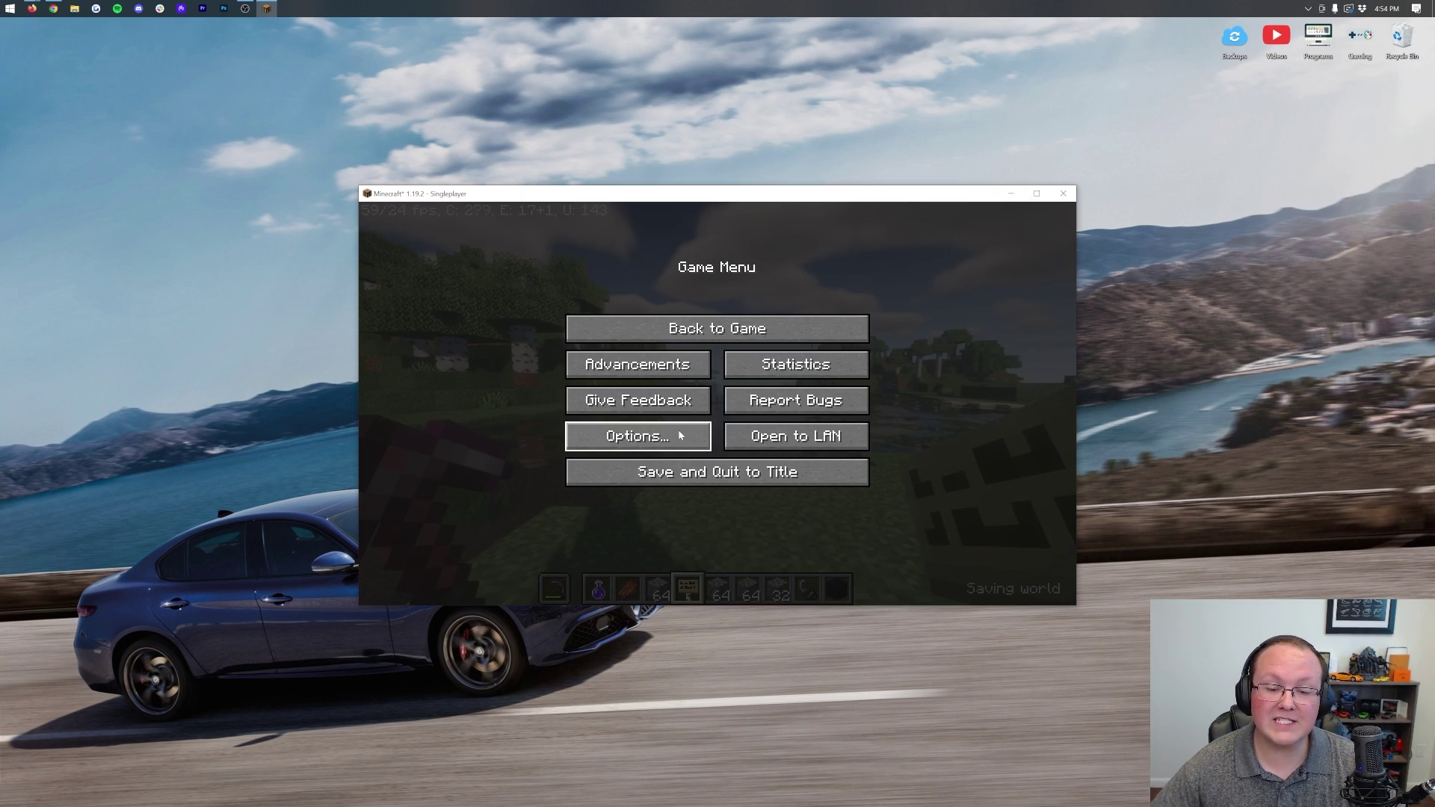
left_click(657, 437)
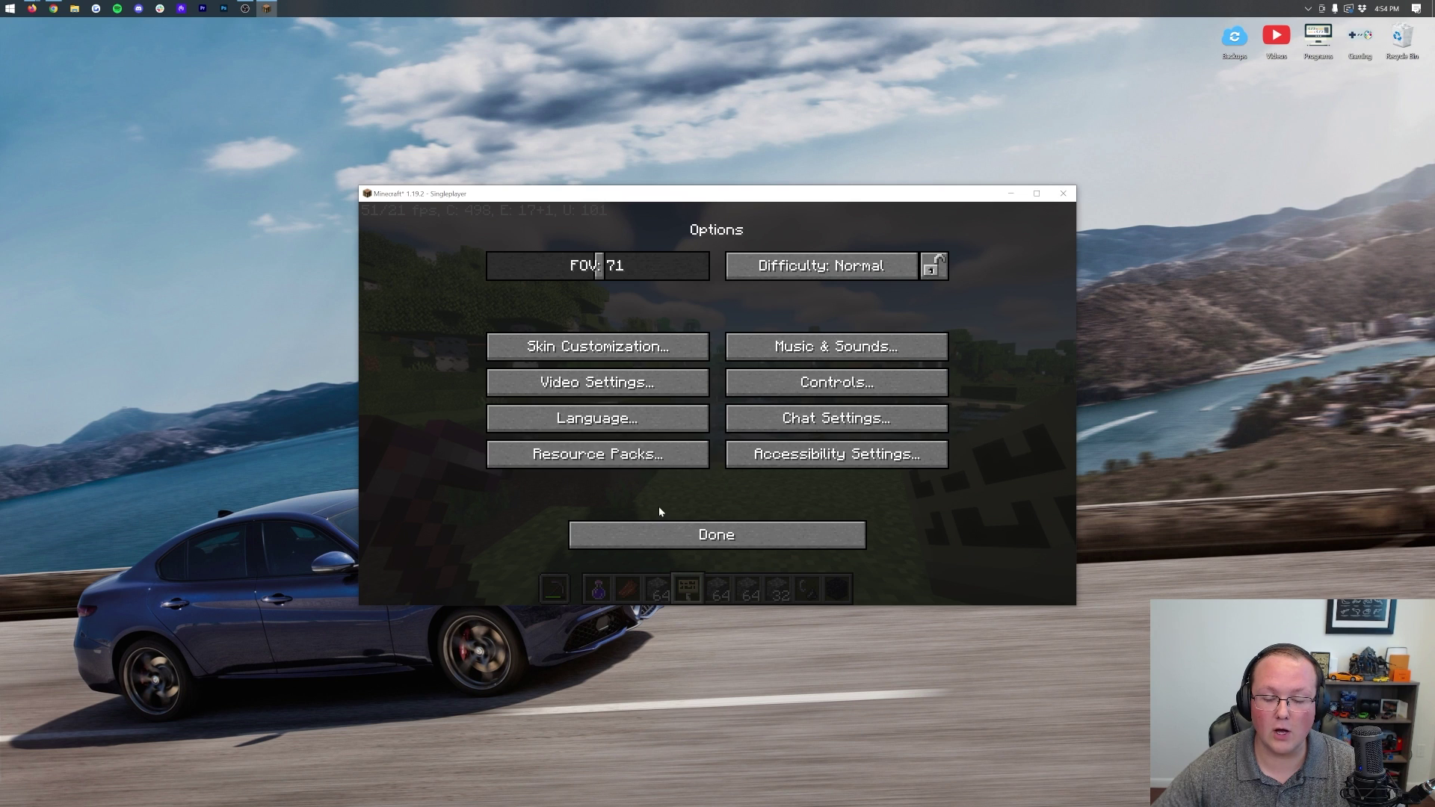
left_click(656, 532)
left_click(632, 437)
left_click(590, 385)
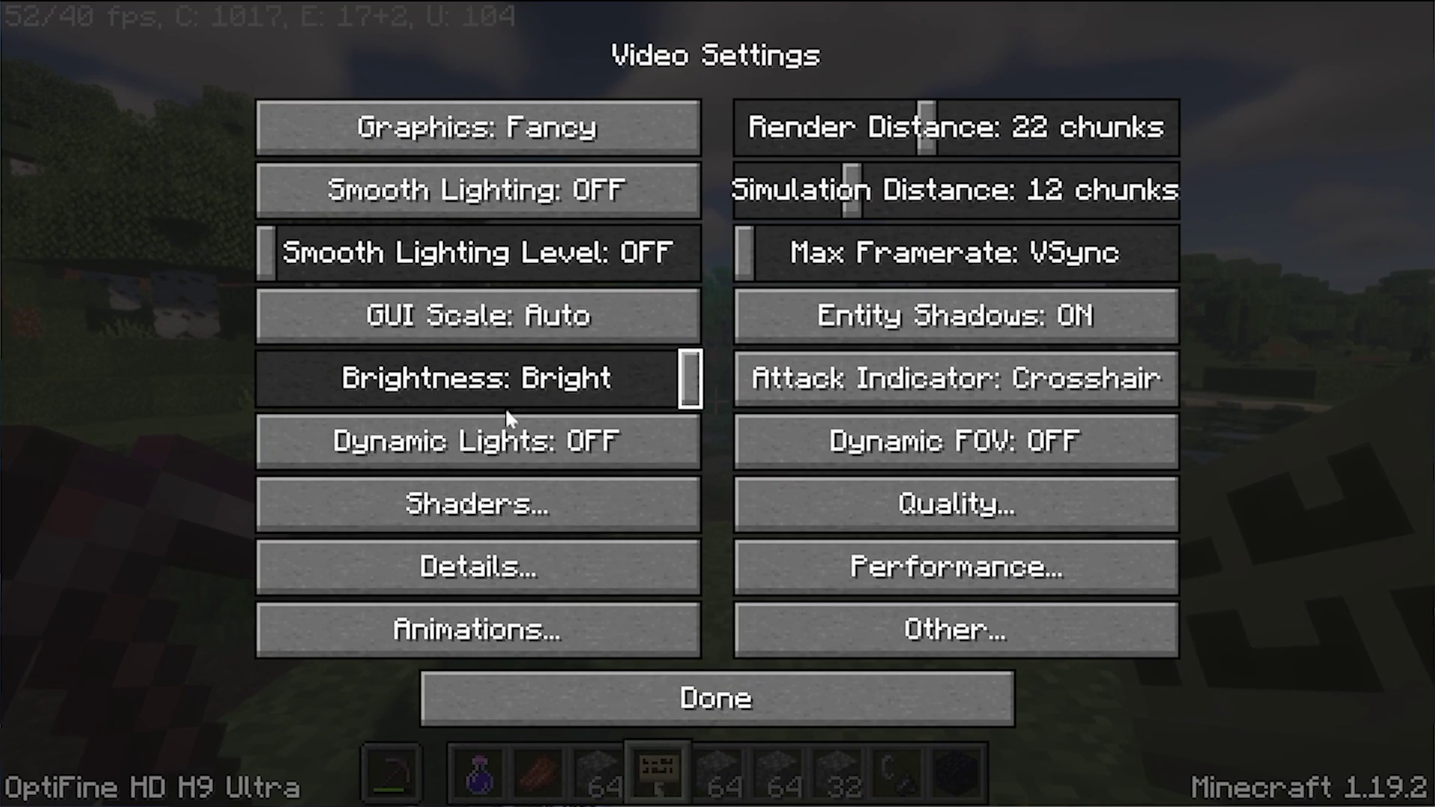
left_click(595, 452)
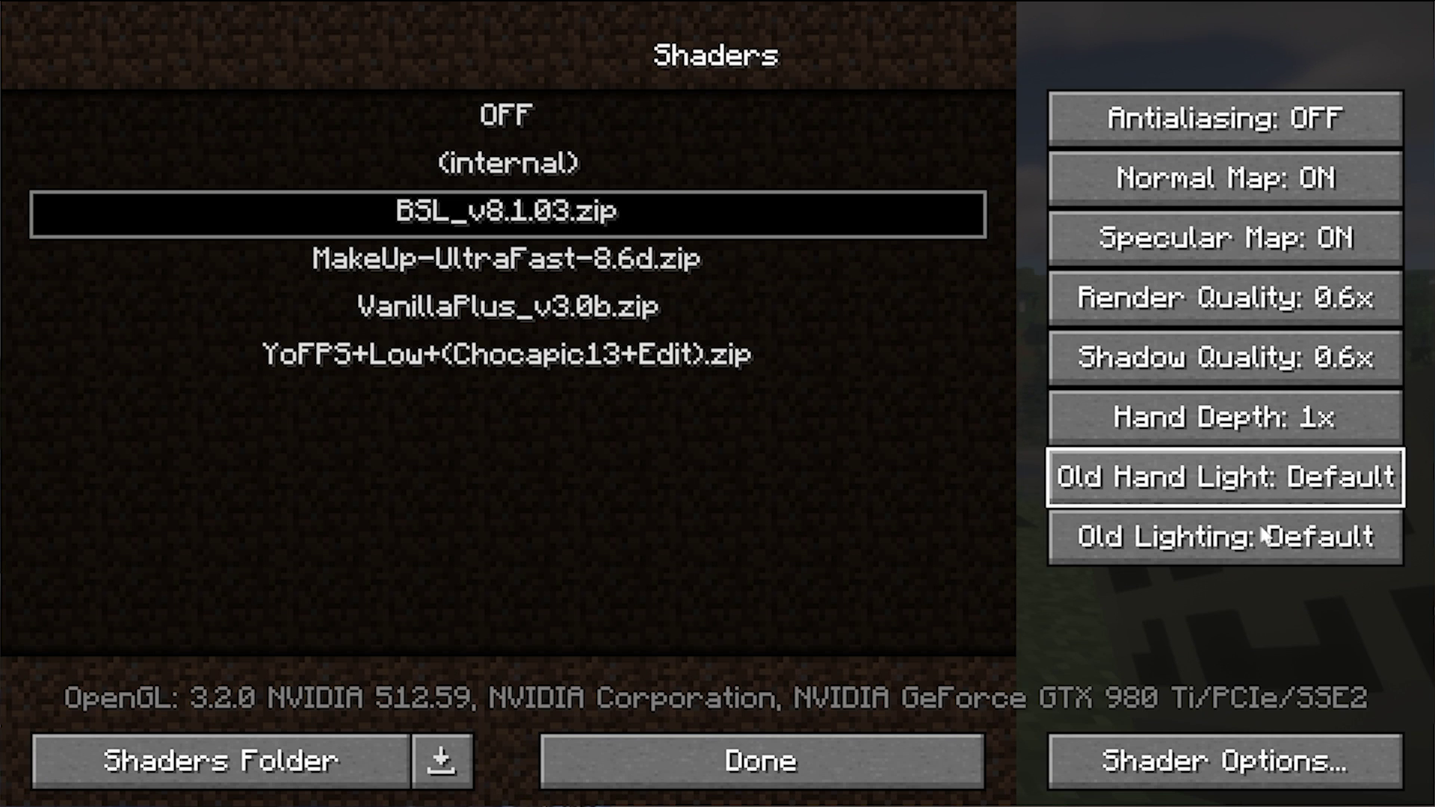
left_click(1226, 757)
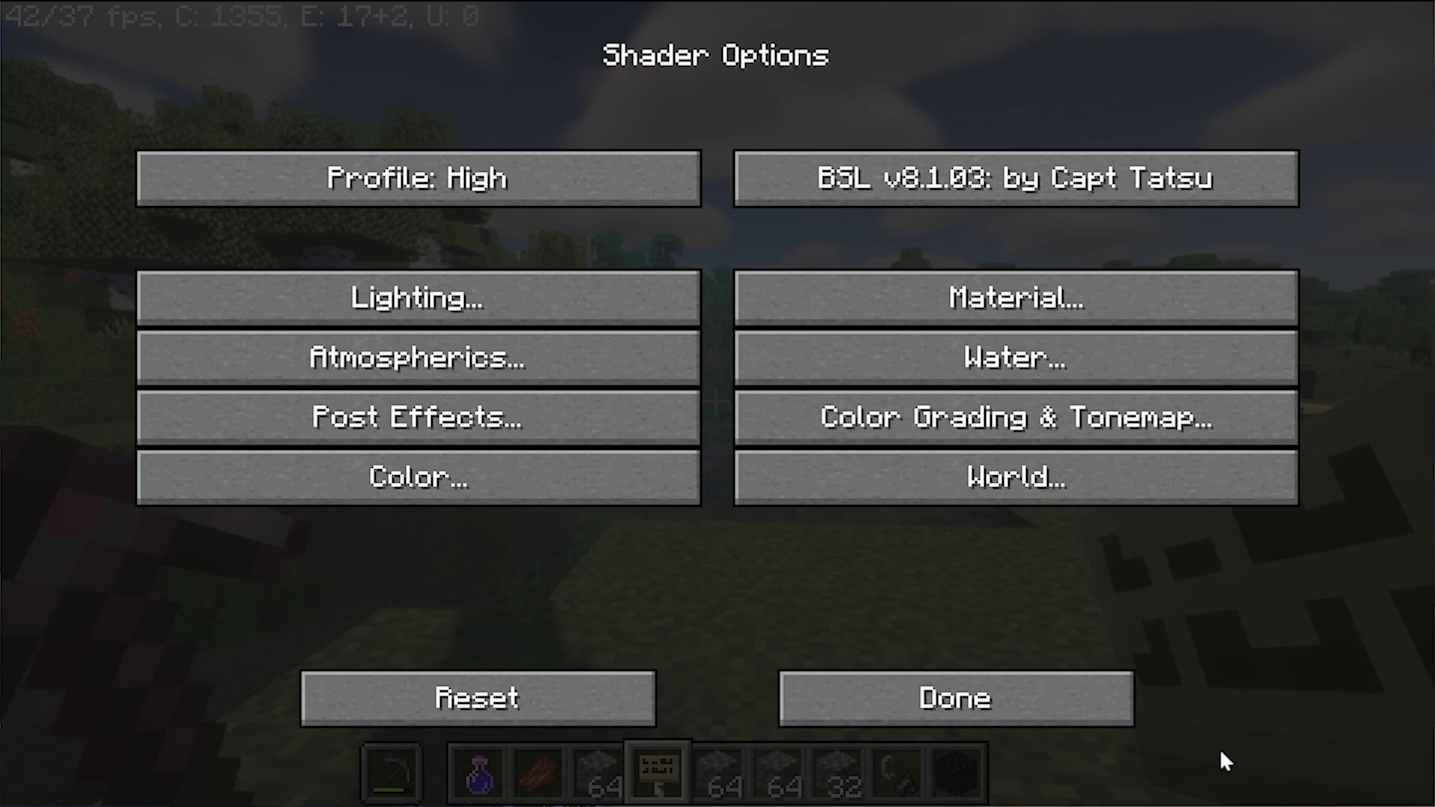
Step: Cycle the shader Profile setting through its levels until it reads Medium
left_click(427, 202)
left_click(428, 202)
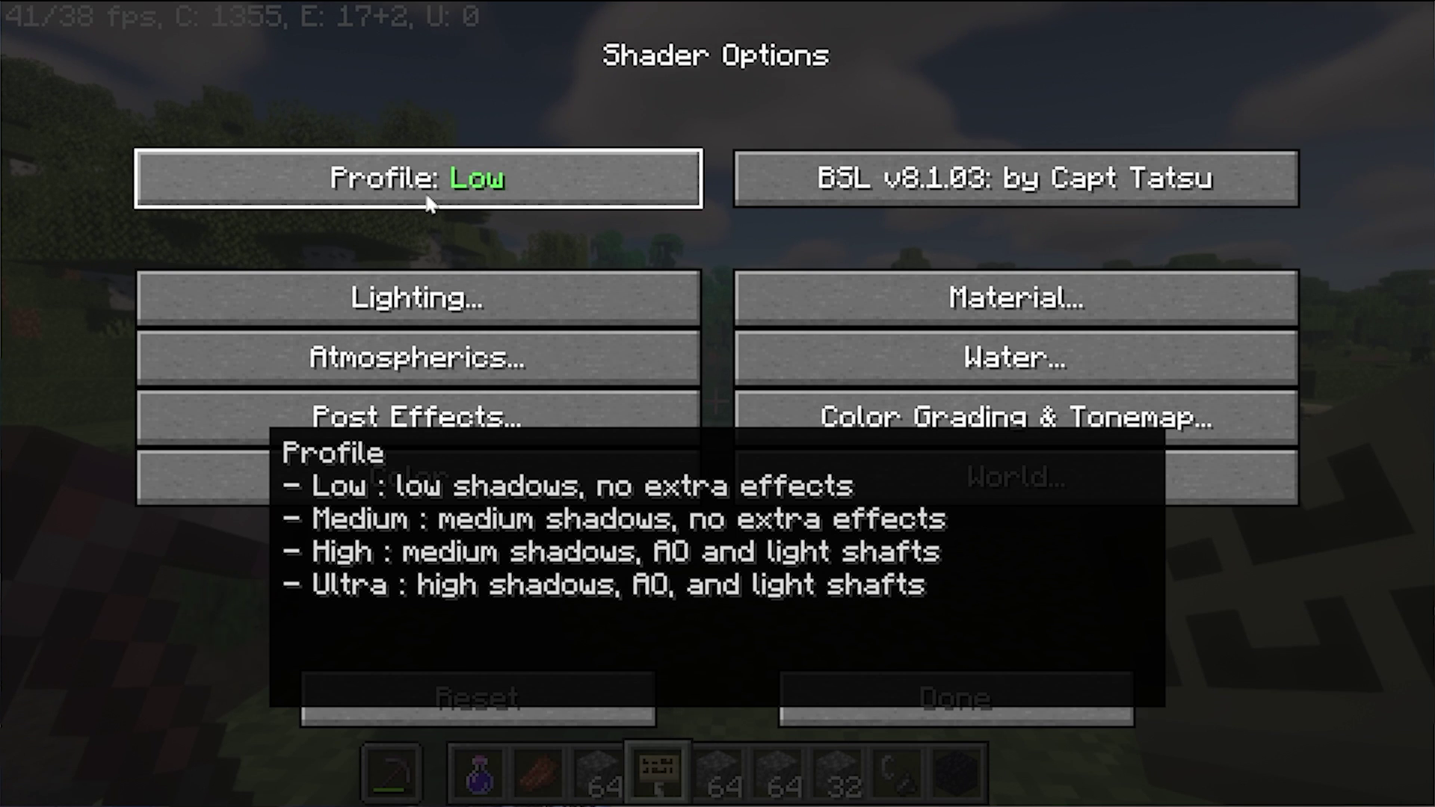
right_click(427, 202)
left_click(427, 202)
left_click(427, 202)
right_click(427, 202)
left_click(427, 202)
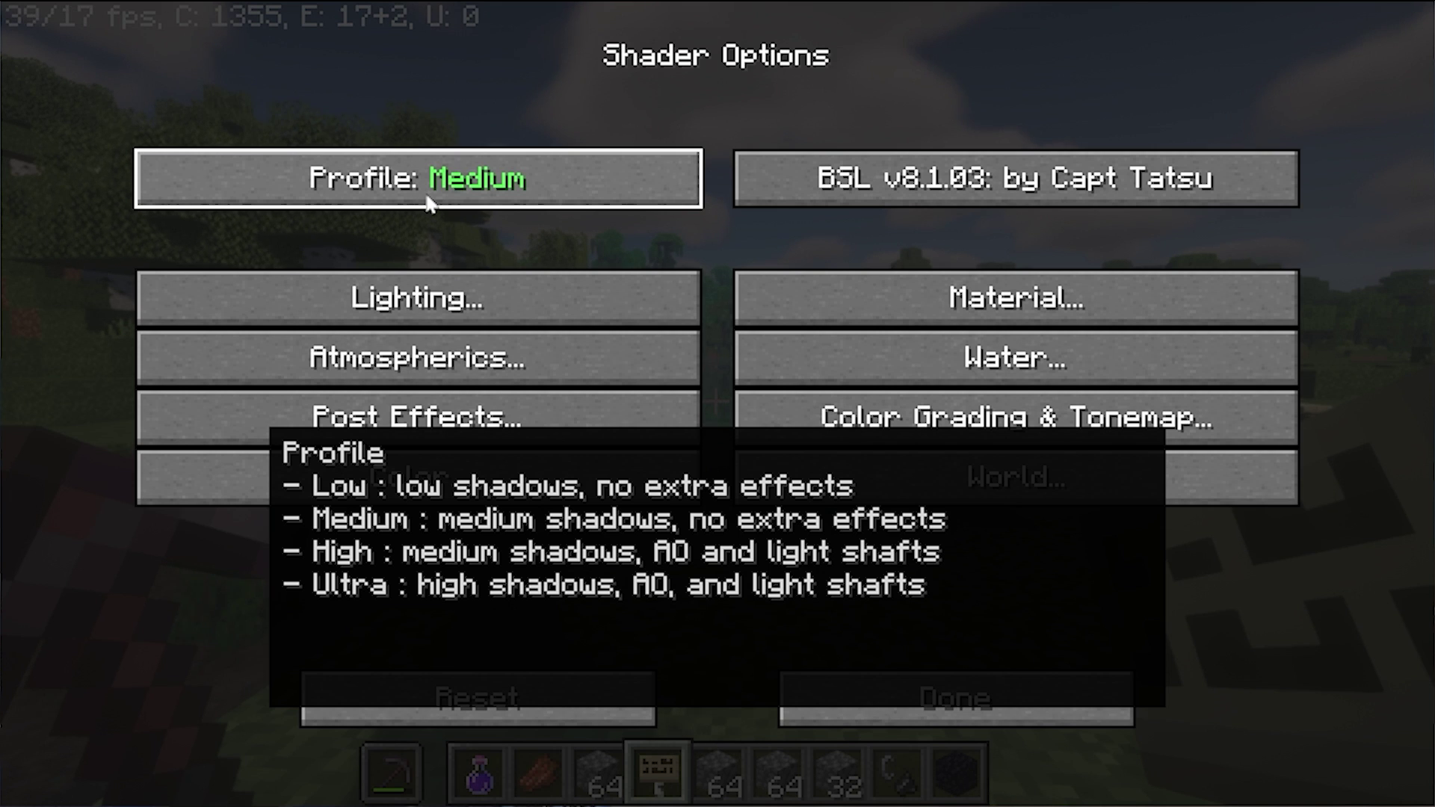
left_click(428, 202)
left_click(427, 202)
left_click(427, 202)
left_click(427, 202)
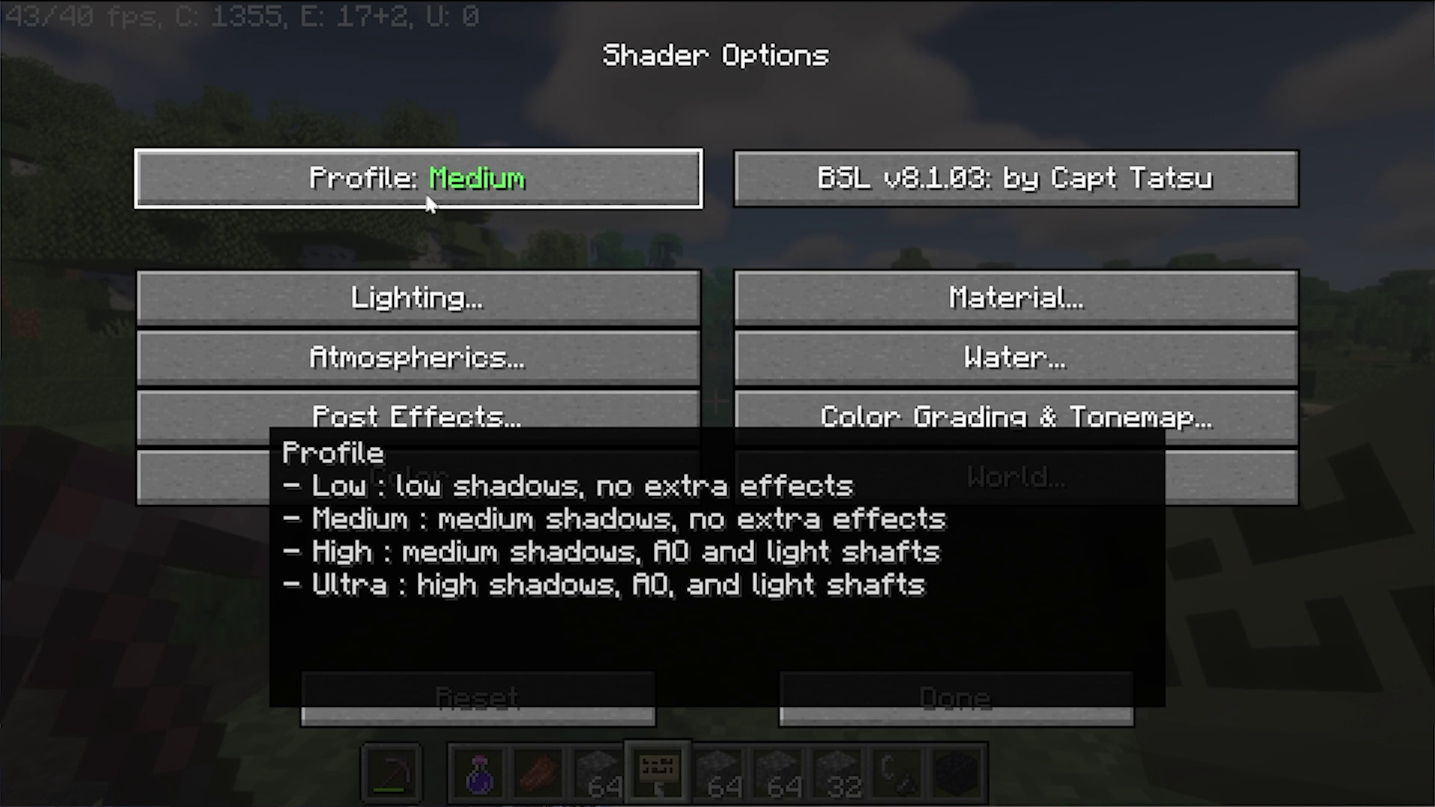
left_click(428, 202)
left_click(428, 202)
left_click(427, 202)
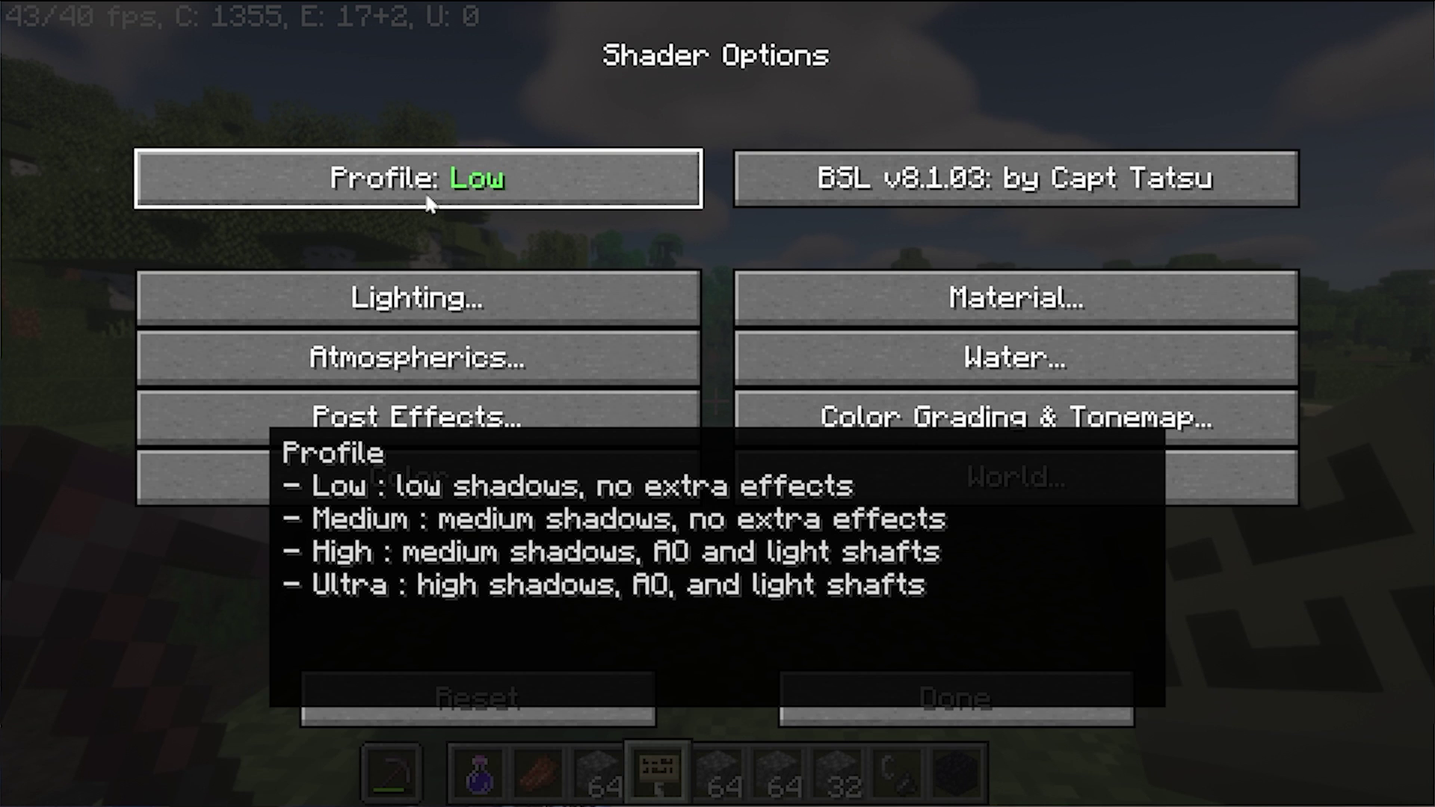
left_click(430, 203)
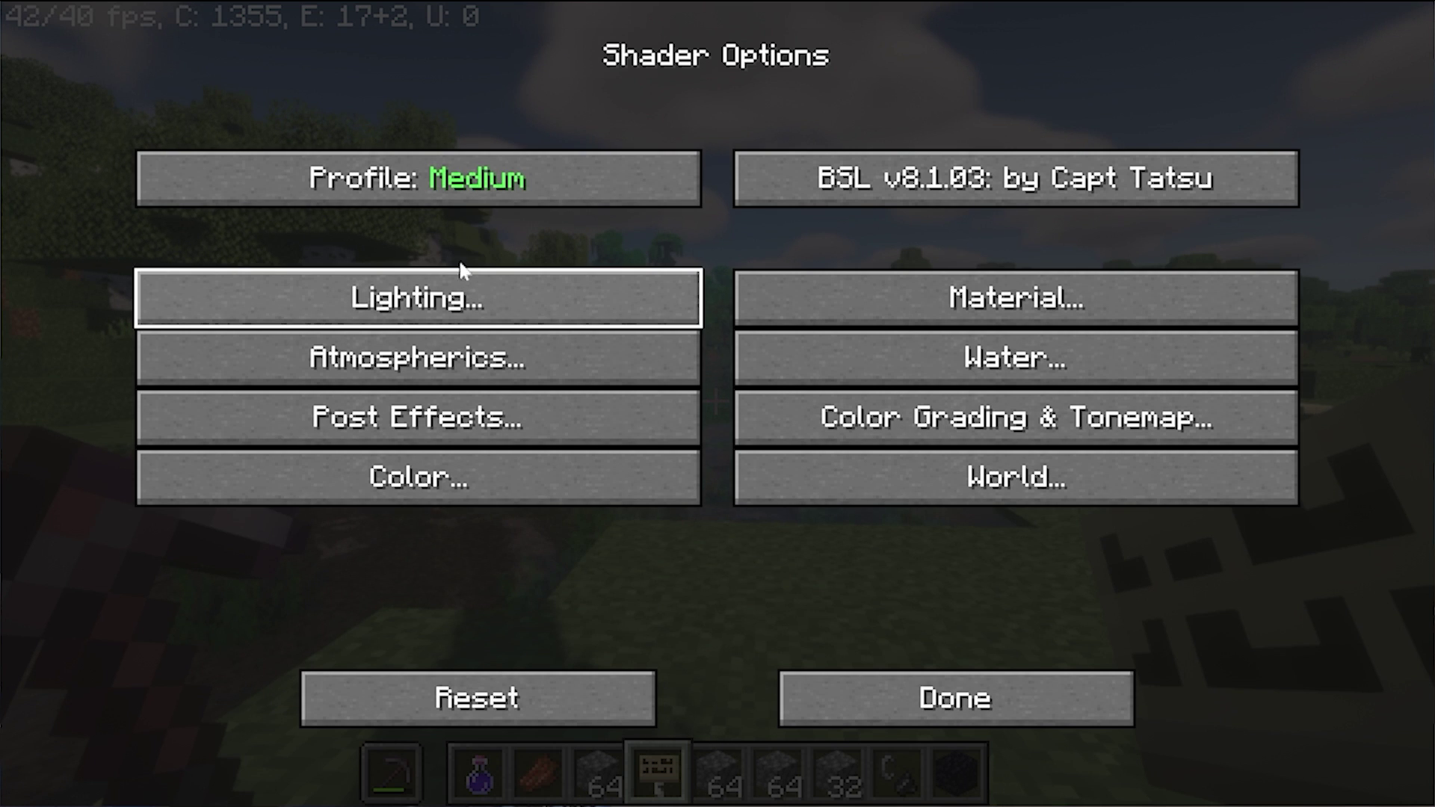
Step: Browse the Lighting, Color Grading & Tonemap, World and Atmospherics shader subpages, returning each time
left_click(461, 275)
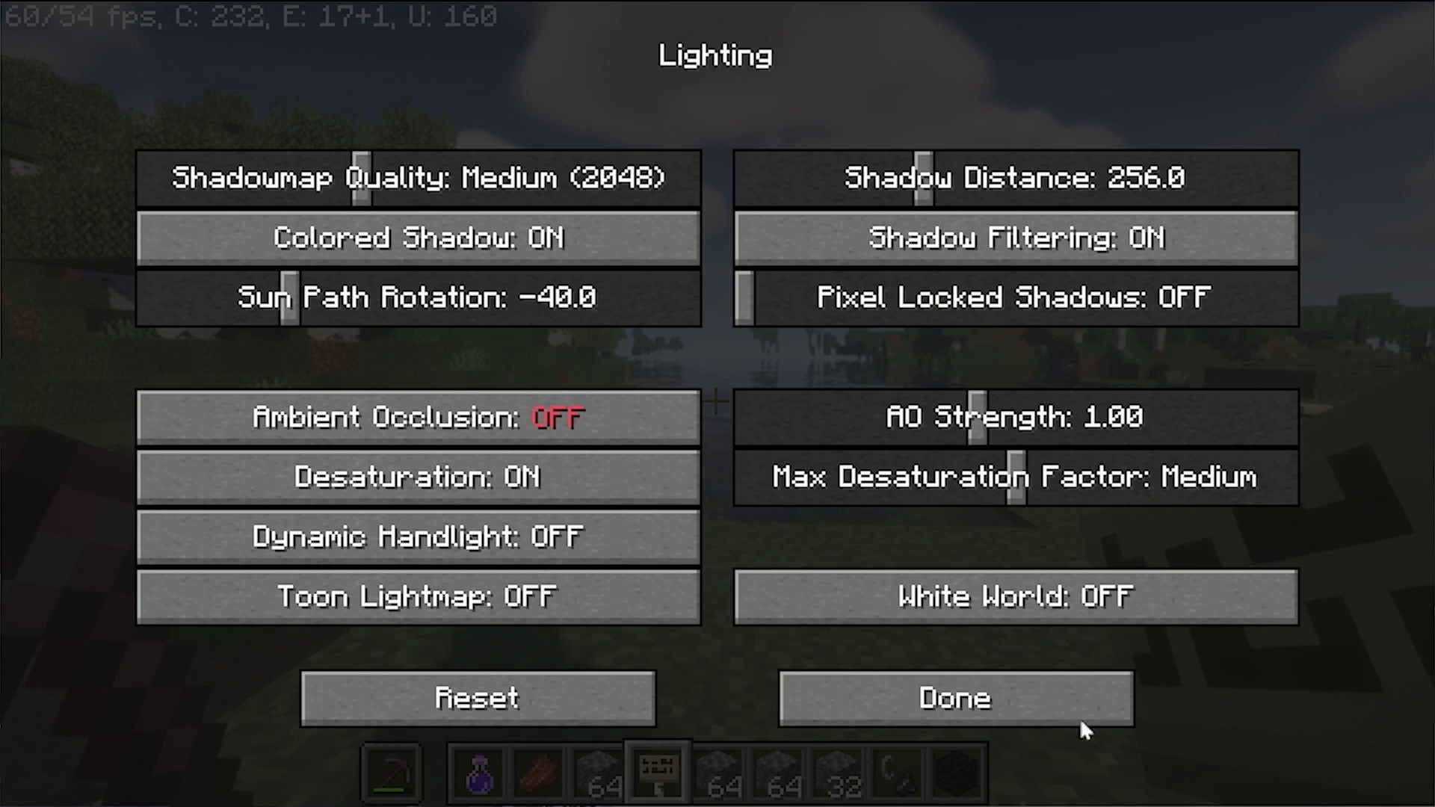
left_click(1041, 692)
left_click(884, 423)
left_click(934, 706)
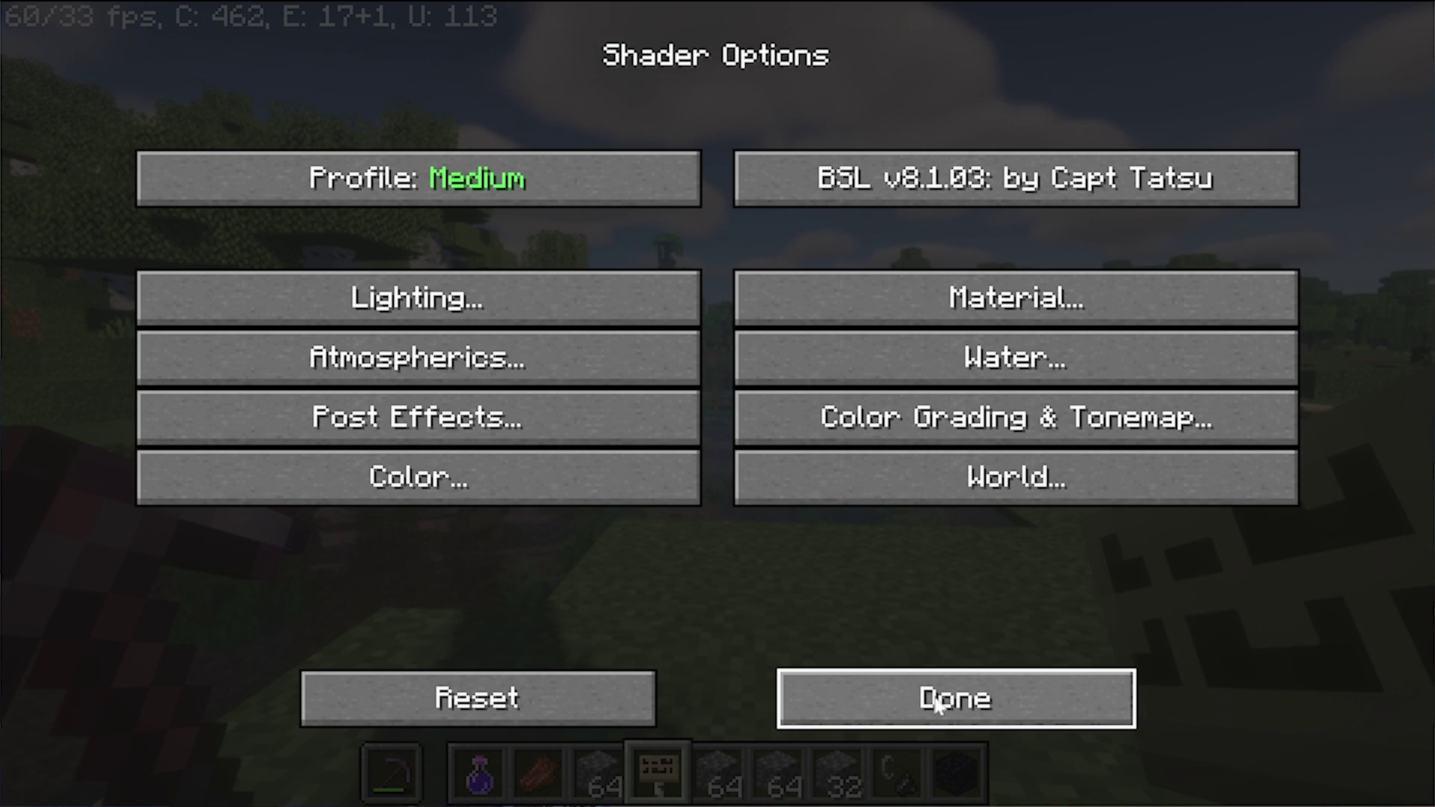
left_click(980, 486)
left_click(927, 698)
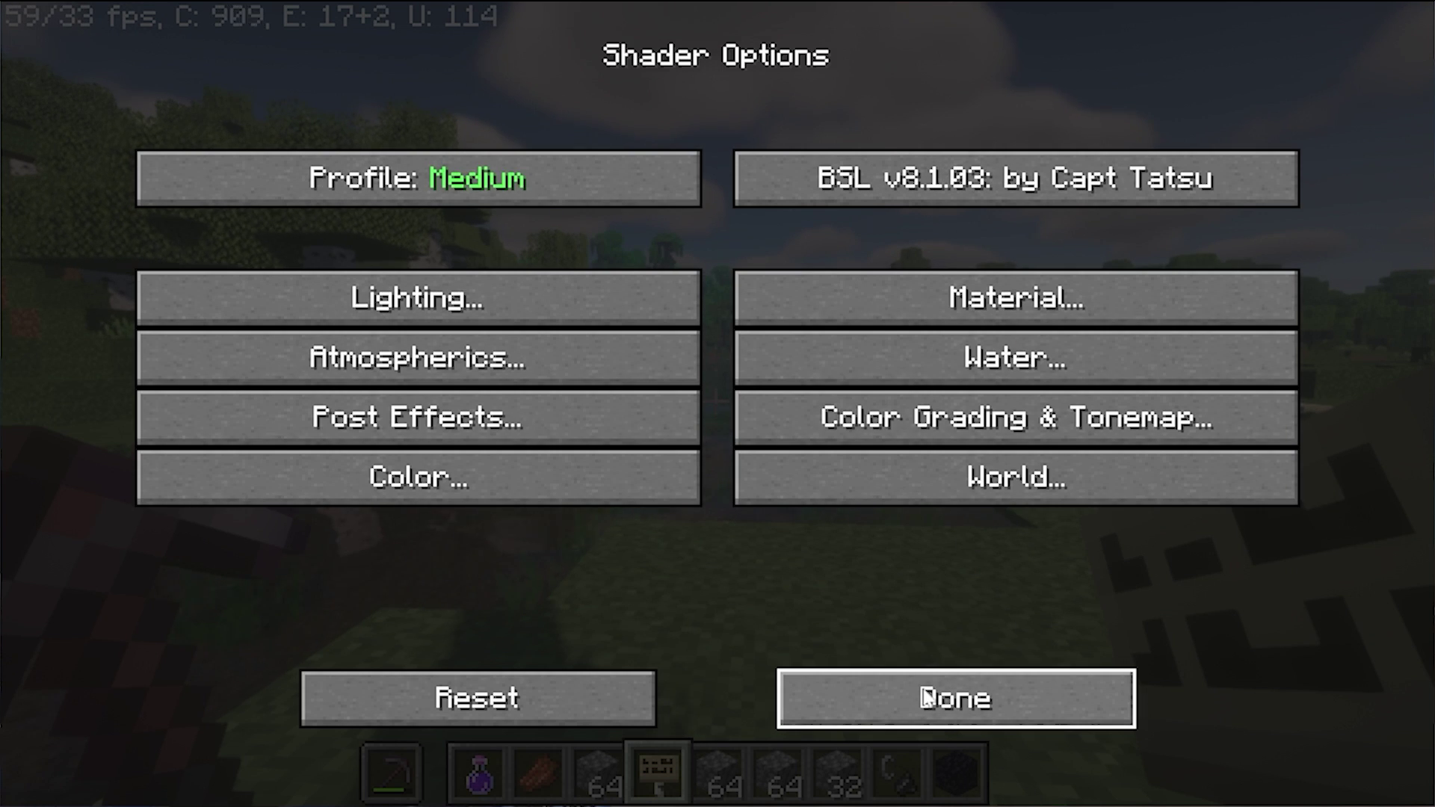
left_click(563, 370)
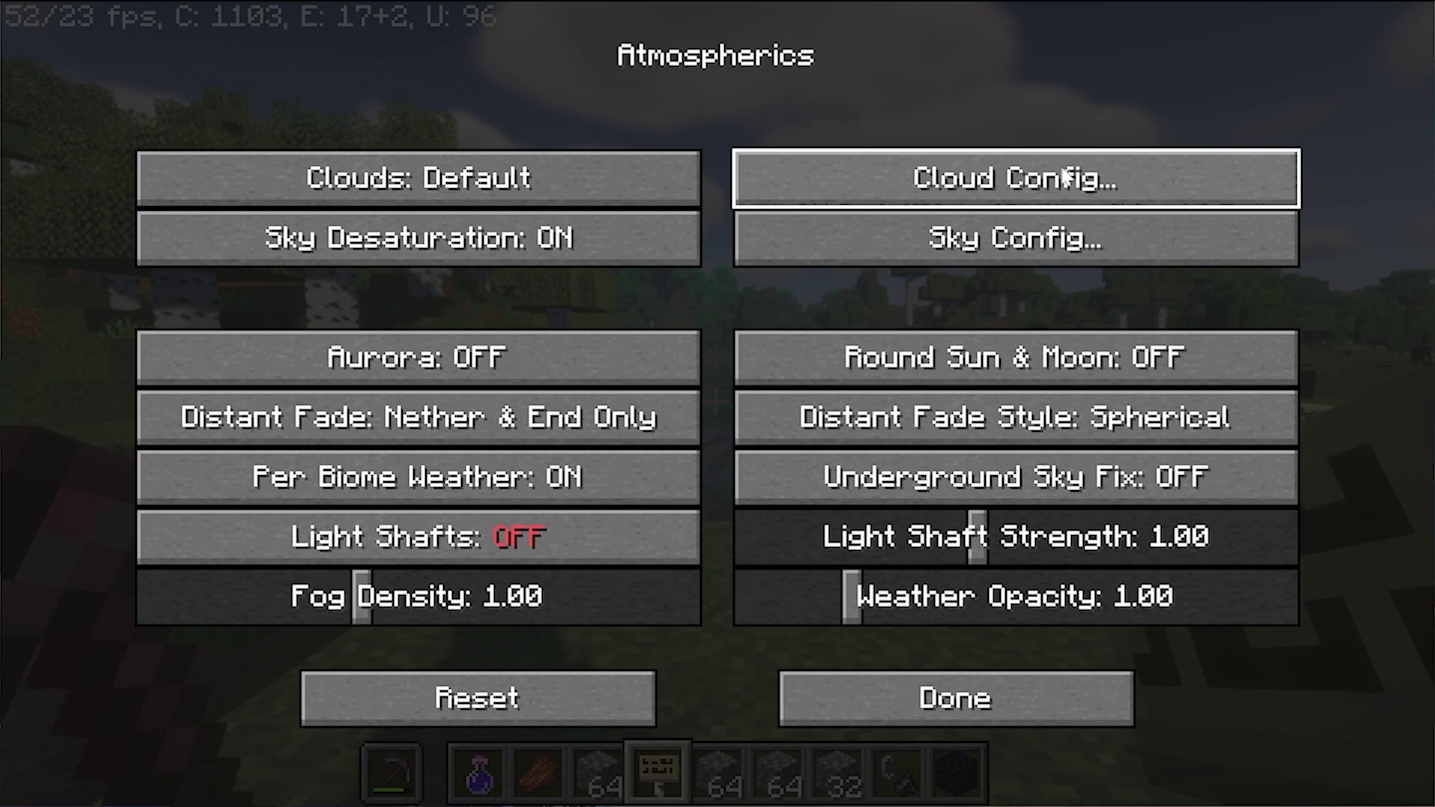
left_click(1036, 719)
Step: Close the shader settings and pack list, then resume playing in the world
left_click(1036, 717)
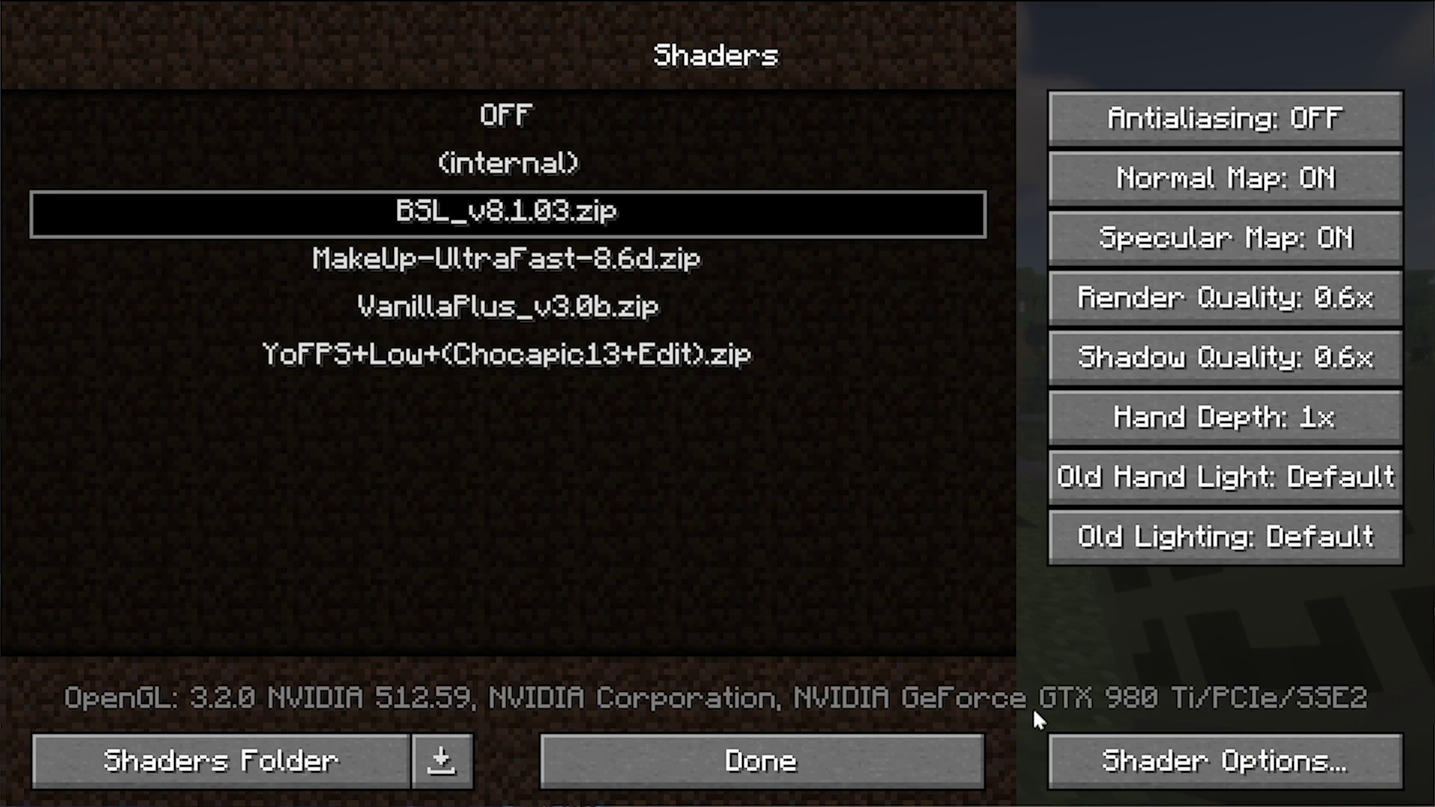
left_click(968, 752)
key("Escape")
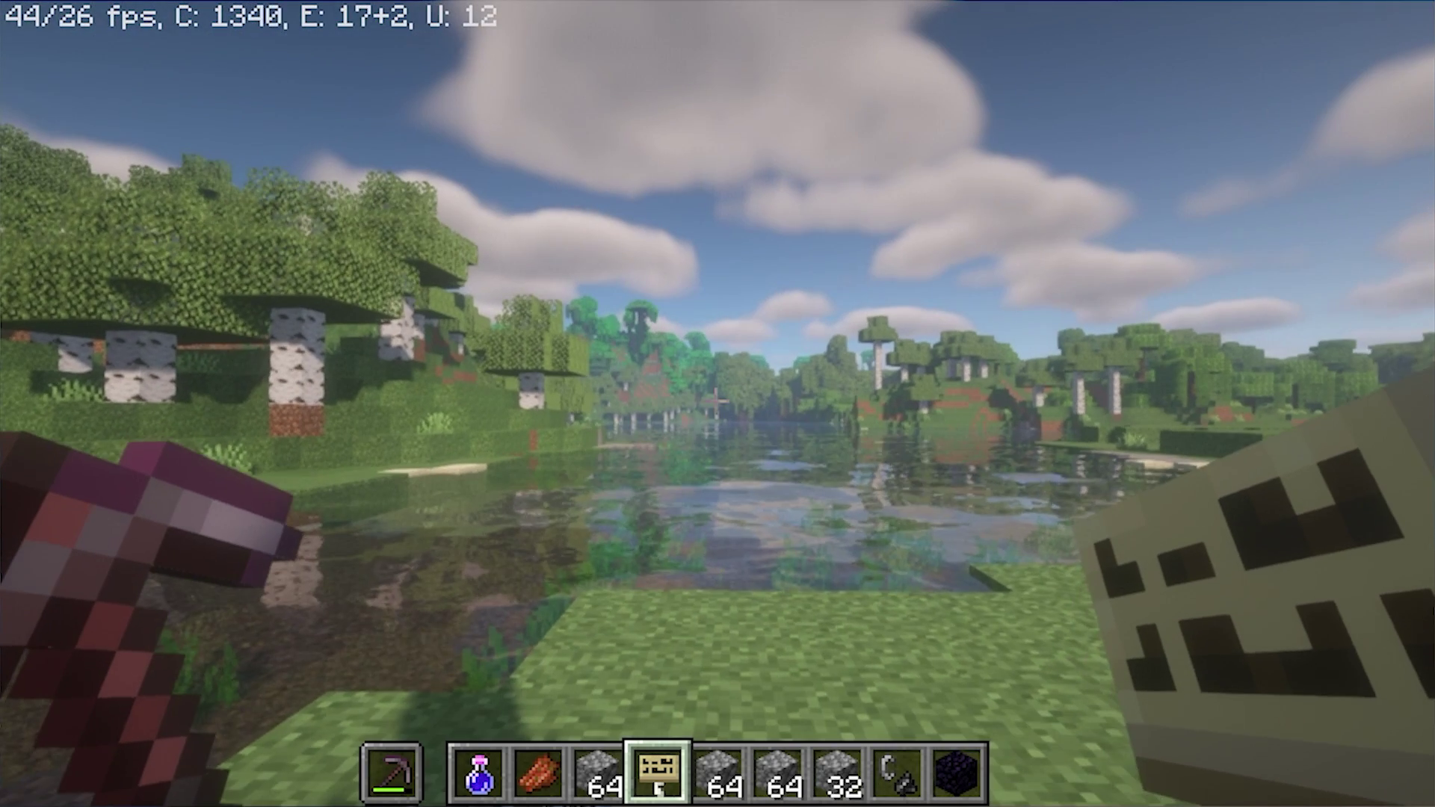